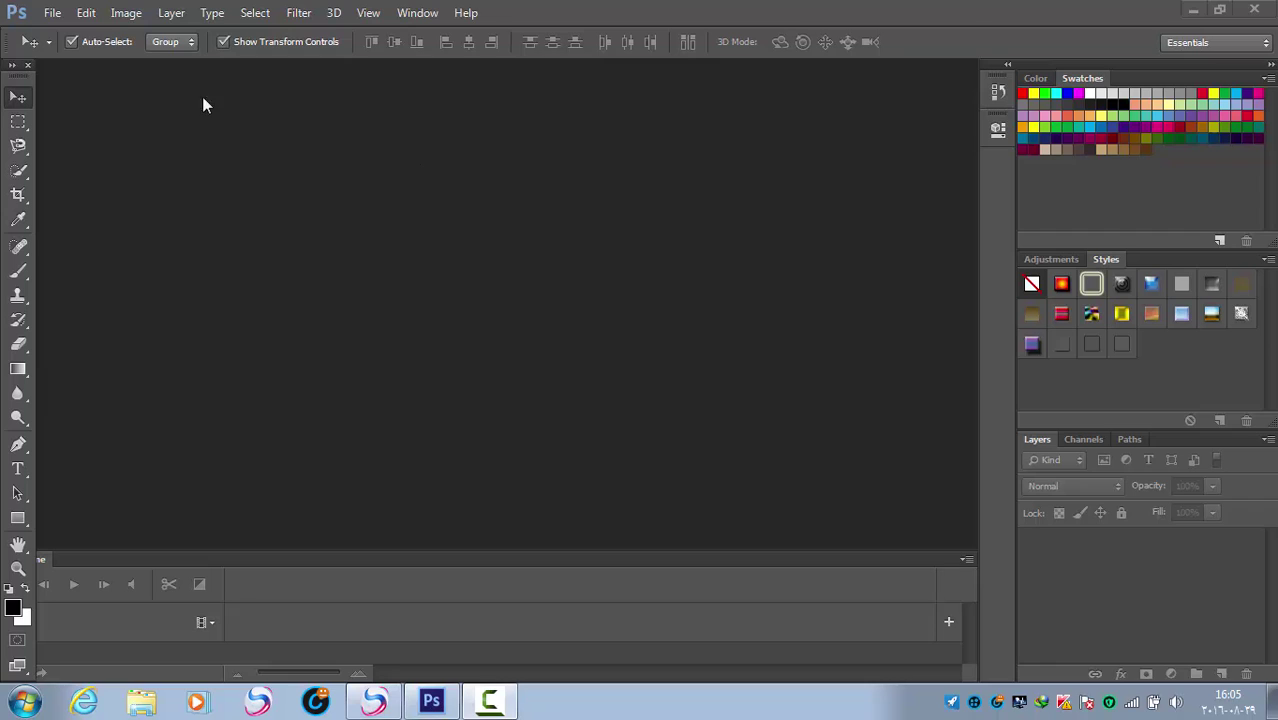
Open Model-1.jpg, the bearded man's portrait, from the local disk as a new document.
{"action": "left_click", "coordinate": [50, 13]}
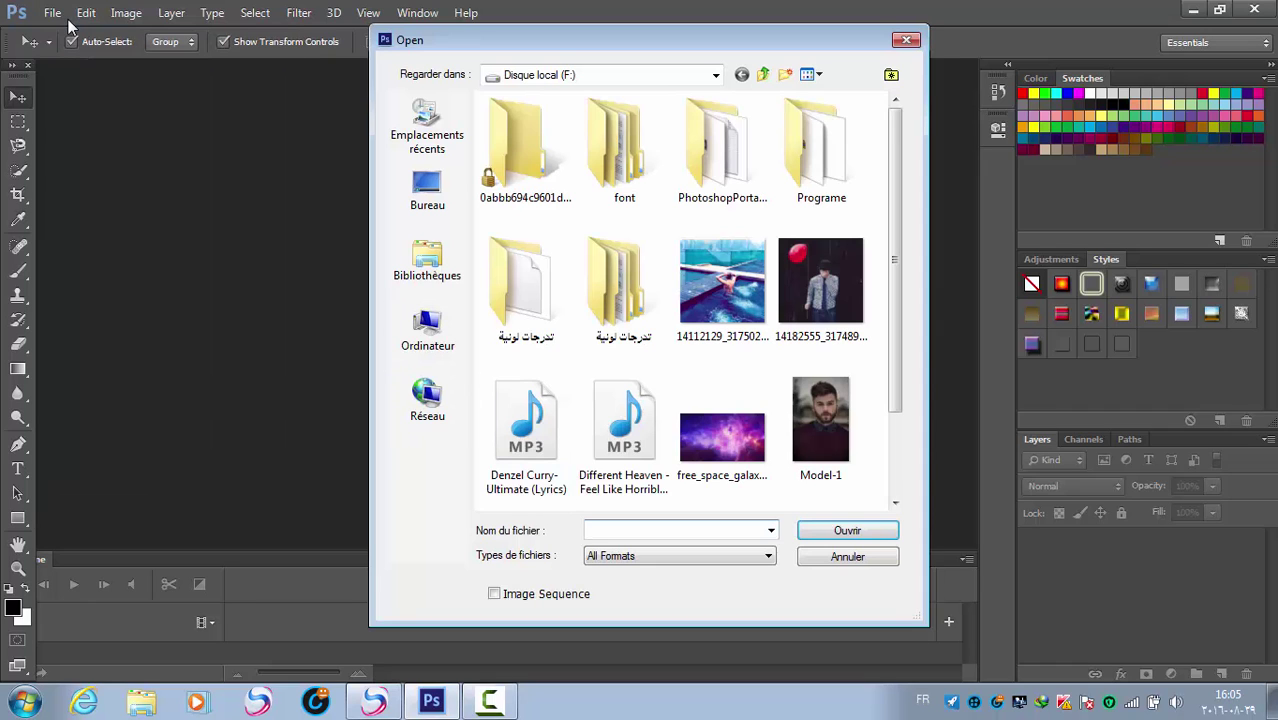
{"action": "key", "text": "Escape"}
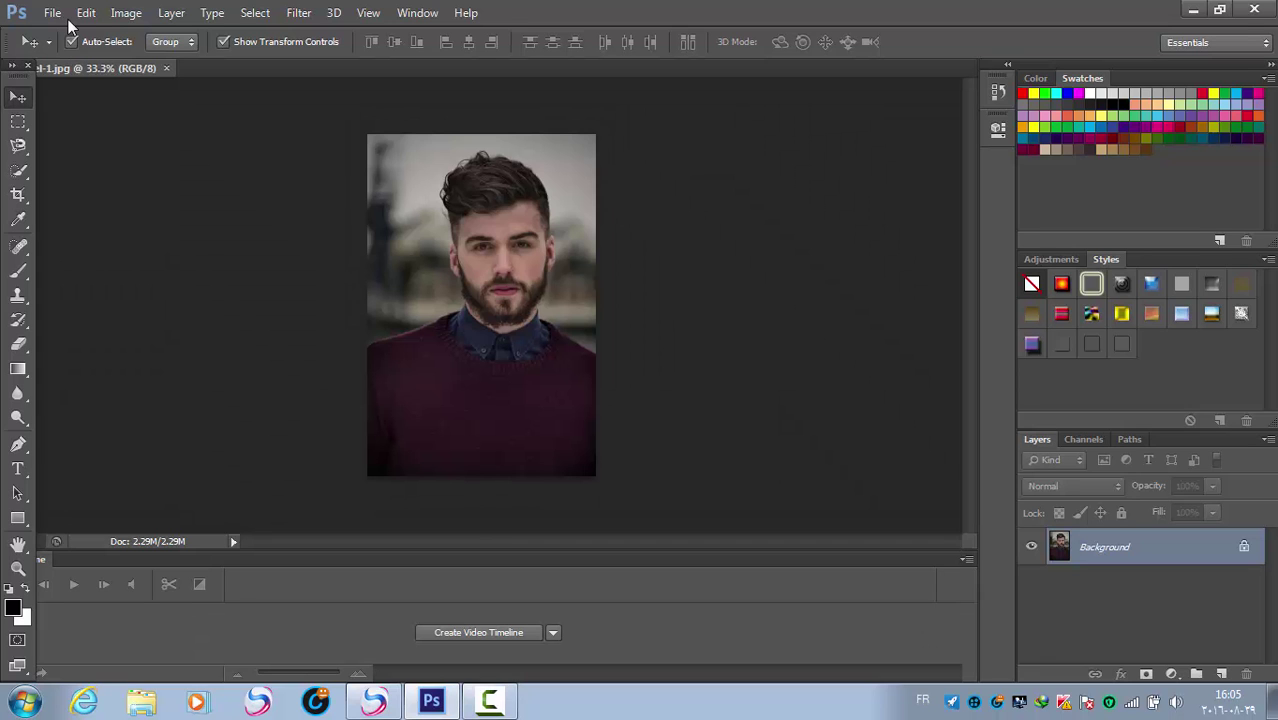
Zoom in and trace the hair, face and beard with the Magnetic Lasso into a closed selection.
{"action": "key", "text": "ctrl+plus"}
{"action": "key", "text": "ctrl+plus"}
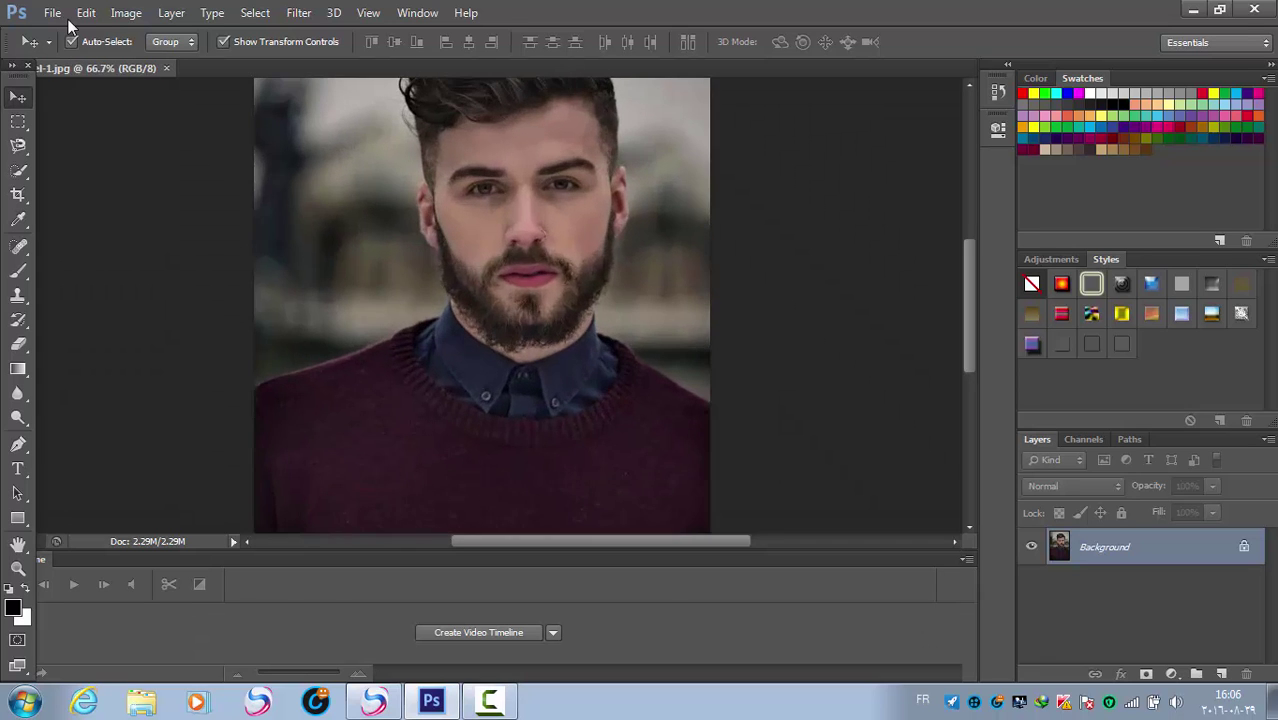
{"action": "scroll", "coordinate": [482, 300], "scroll_direction": "up", "scroll_amount": 3}
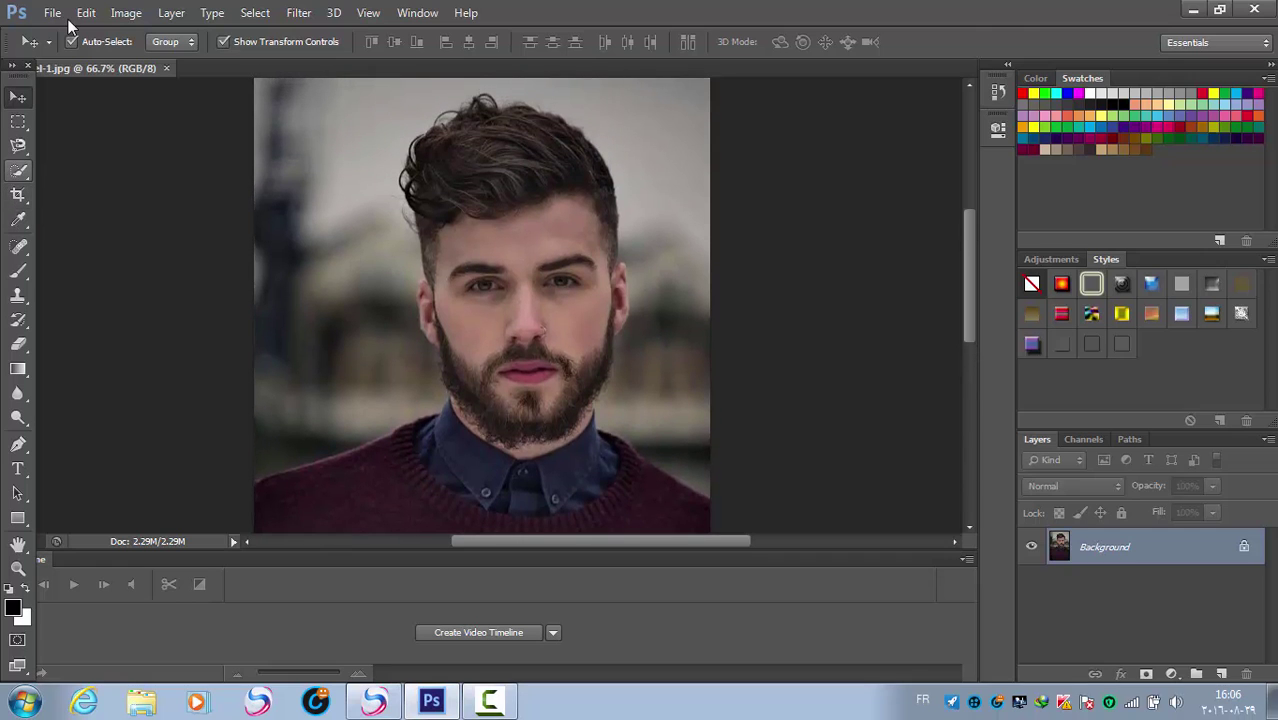
{"action": "key", "text": "l"}
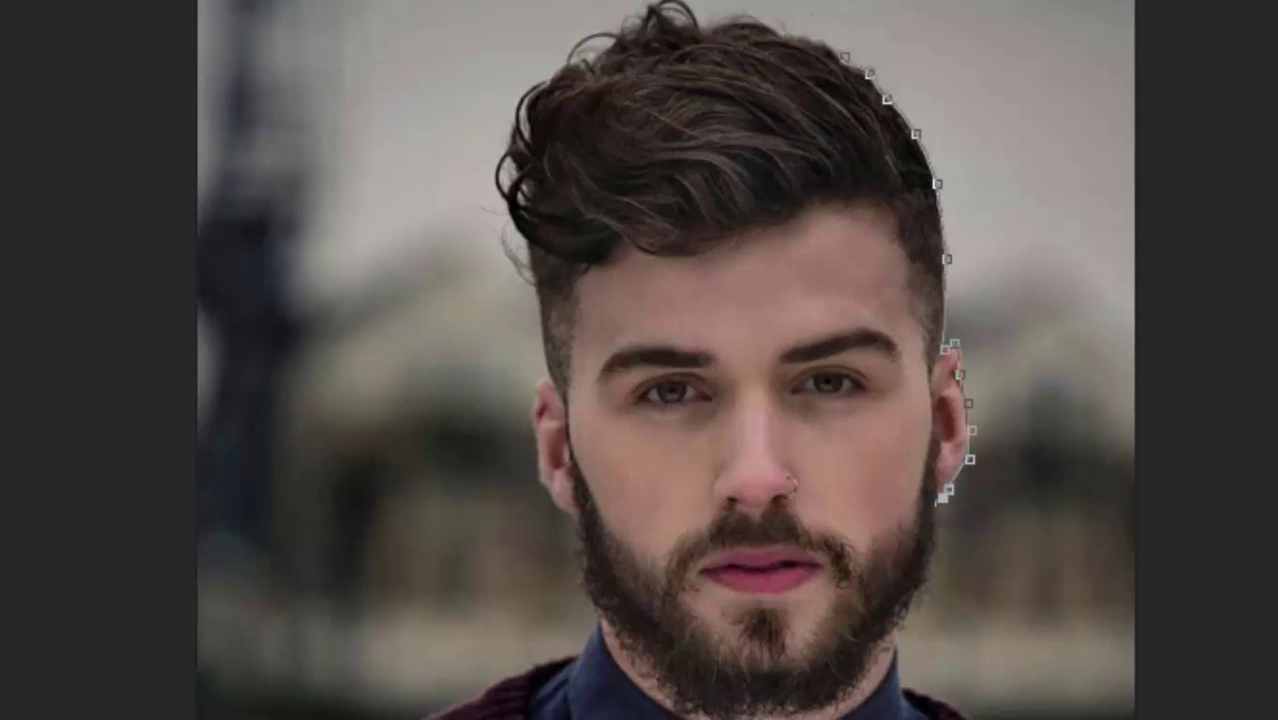
{"action": "mouse_move", "coordinate": [934, 528]}
{"action": "left_mouse_down"}
{"action": "mouse_move", "coordinate": [928, 576]}
{"action": "mouse_move", "coordinate": [898, 624]}
{"action": "mouse_move", "coordinate": [832, 694]}
{"action": "mouse_move", "coordinate": [786, 712]}
{"action": "left_mouse_up"}
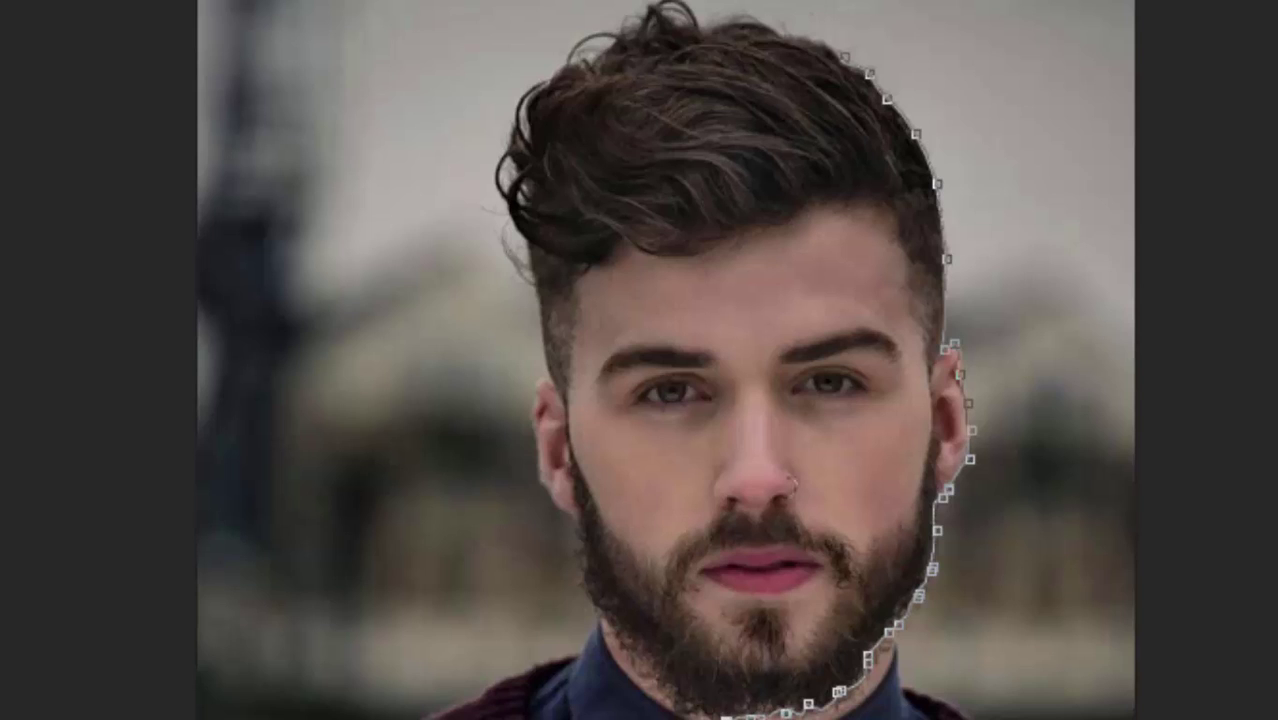
{"action": "left_click_drag", "start_coordinate": [636, 664], "coordinate": [573, 552]}
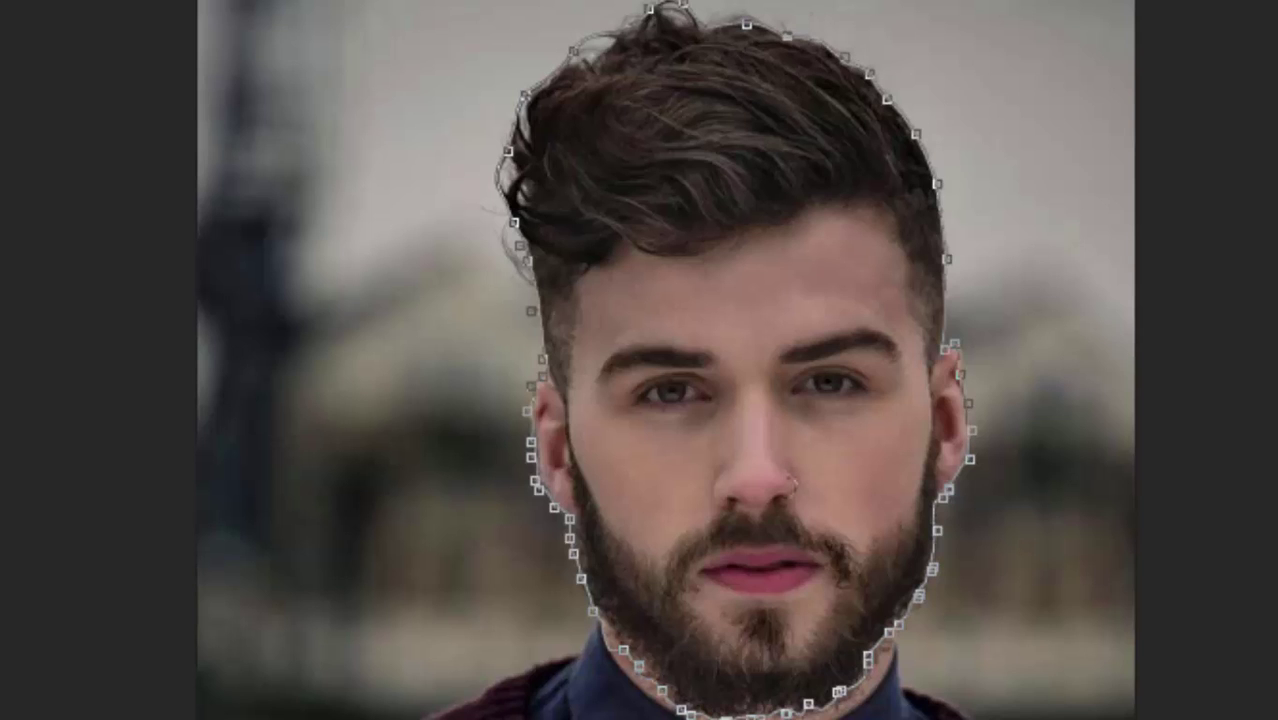
{"action": "left_click", "coordinate": [847, 57]}
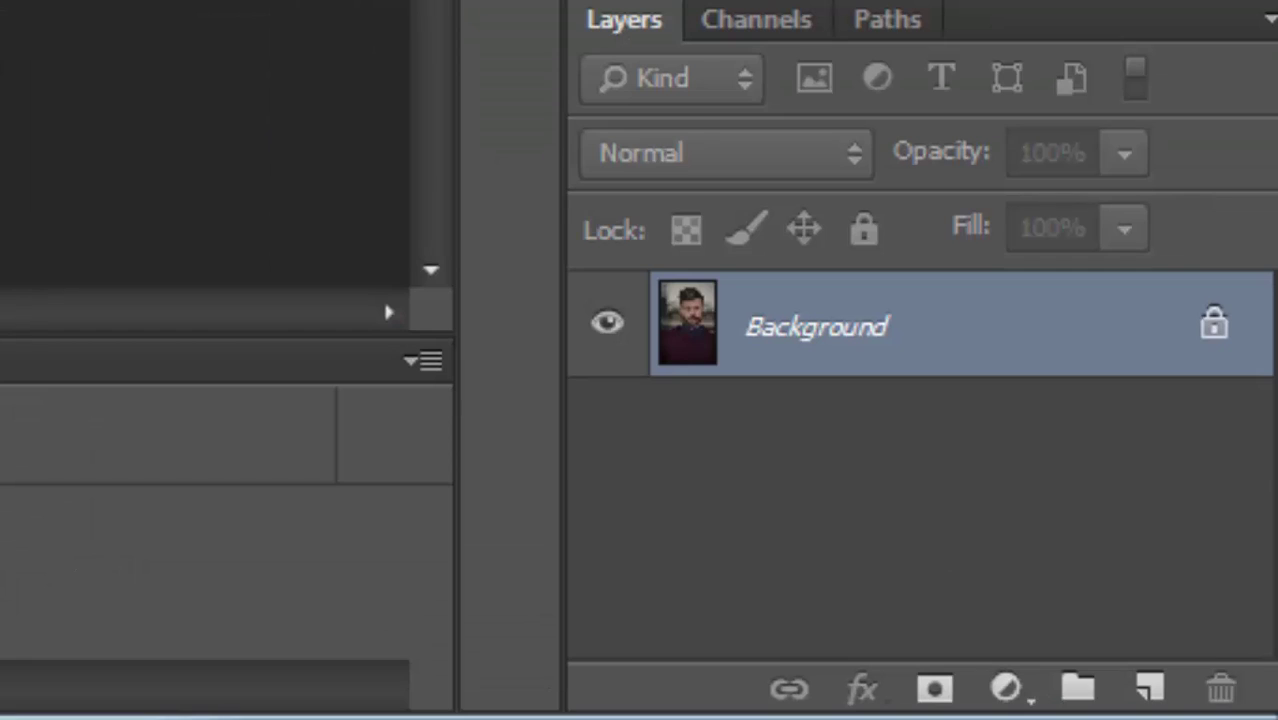
Copy the head selection to Layer 1, then highlight Image > Adjustments > Threshold.
{"action": "key", "text": "ctrl+j"}
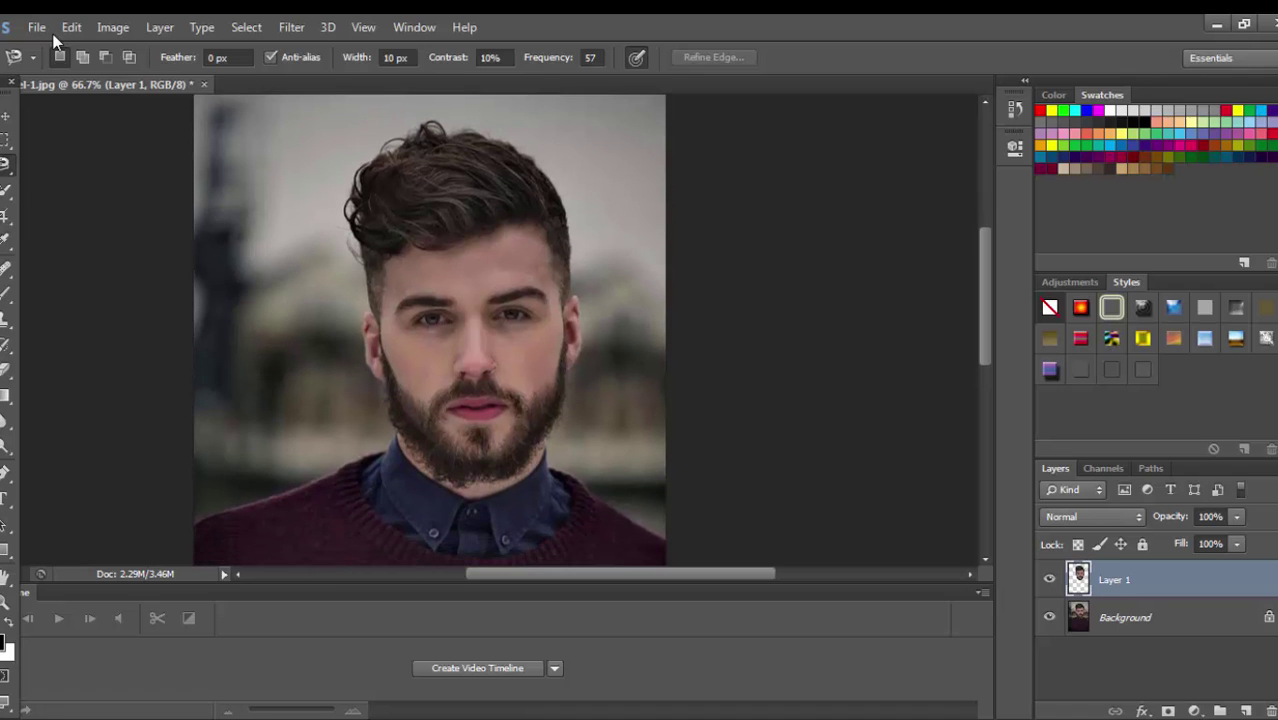
{"action": "key", "text": "v"}
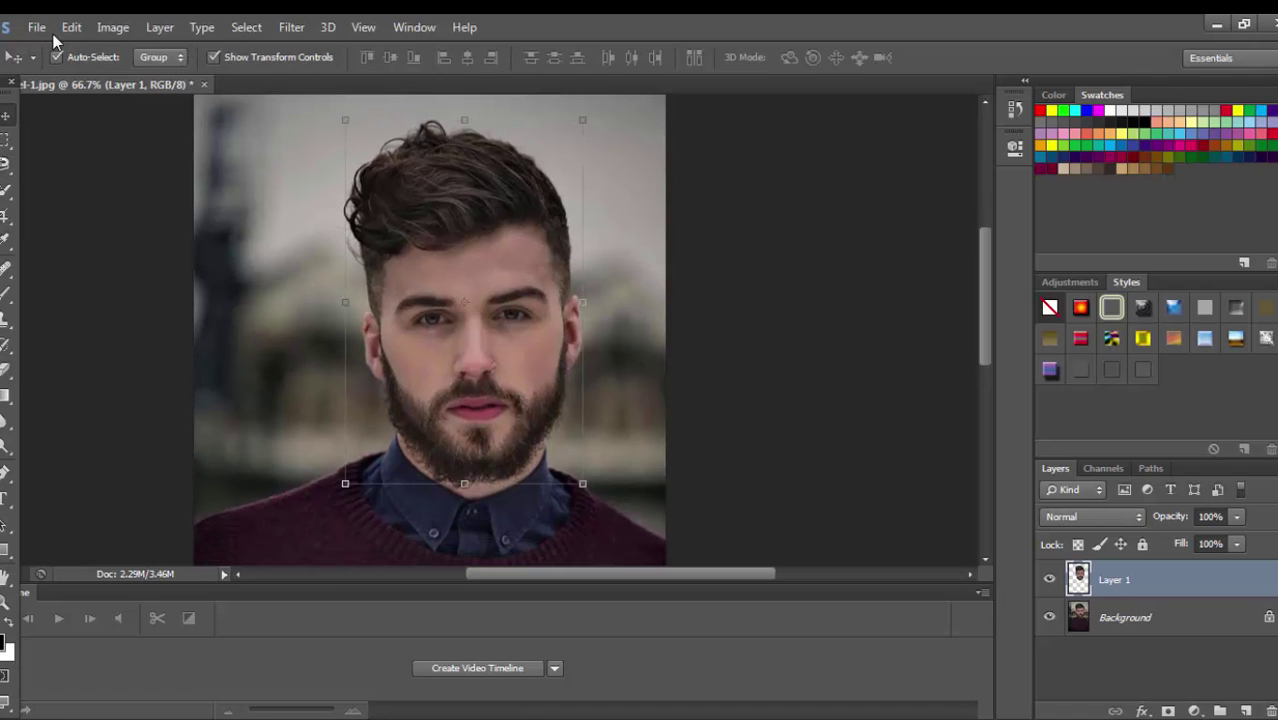
{"action": "key", "text": "alt+i"}
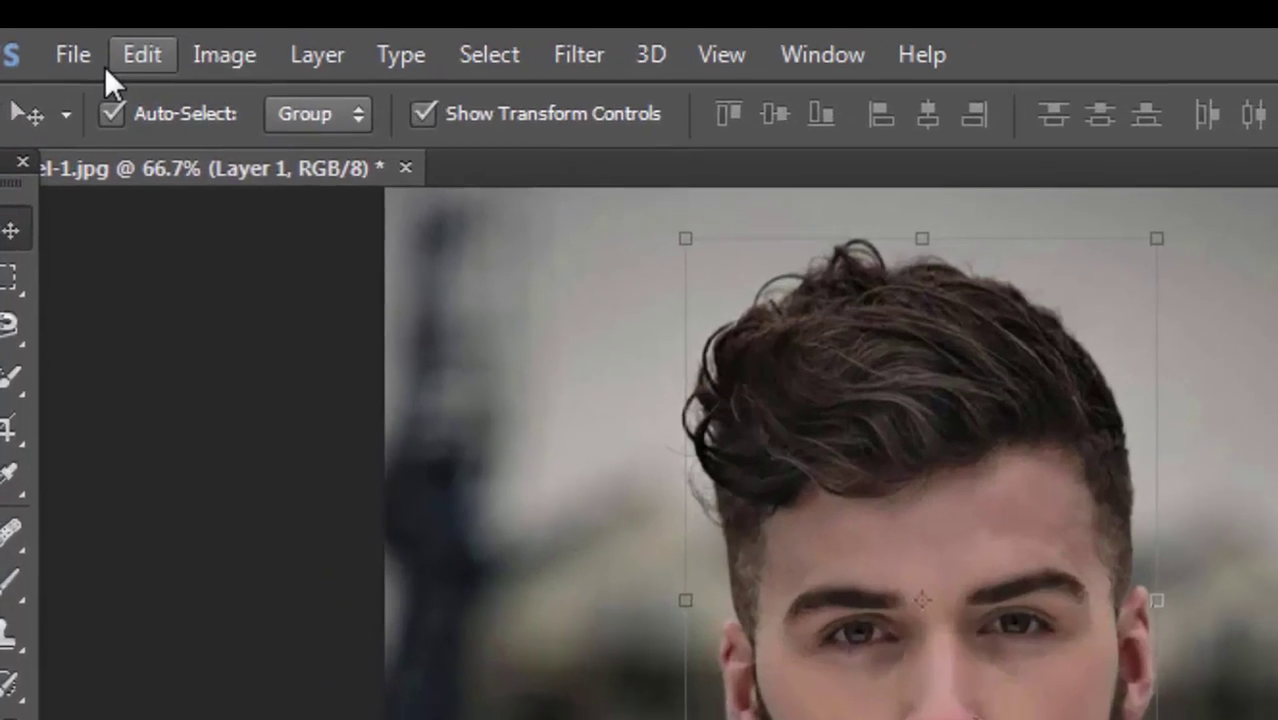
{"action": "key", "text": "alt+i"}
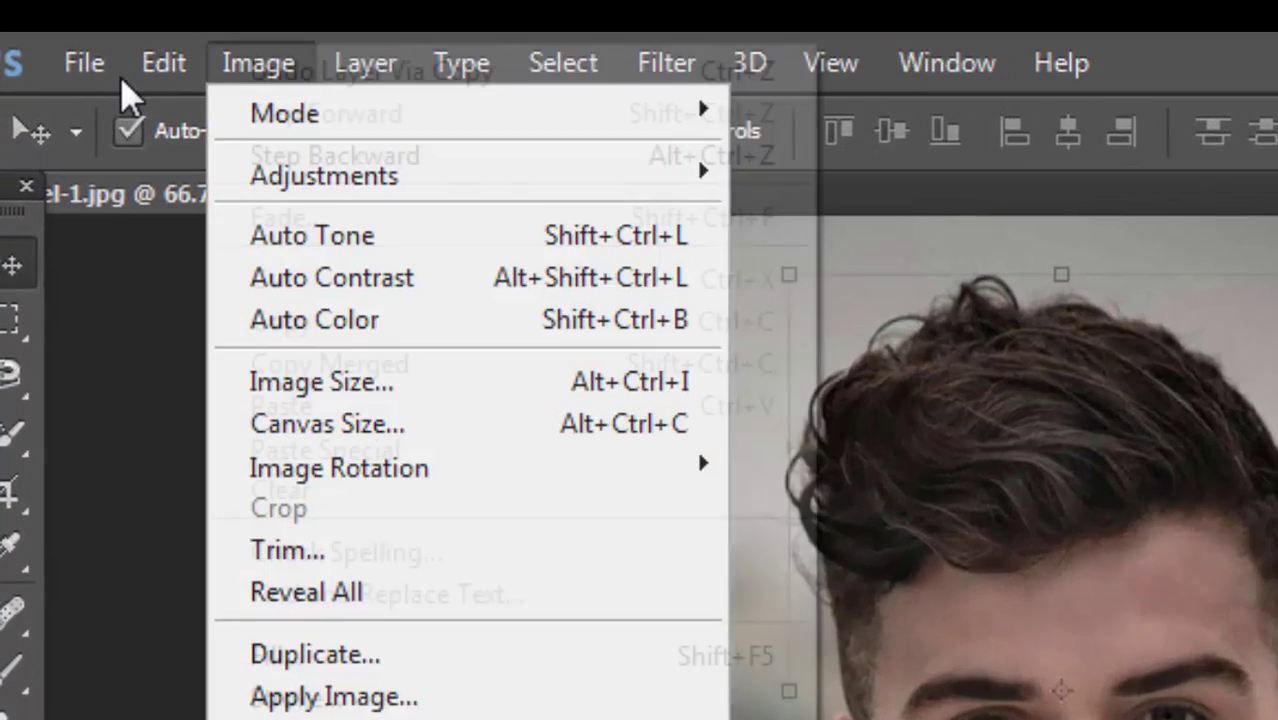
{"action": "key", "text": "Left"}
{"action": "key", "text": "Right"}
{"action": "key", "text": "Right"}
{"action": "key", "text": "Left"}
{"action": "key", "text": "Down"}
{"action": "key", "text": "Down"}
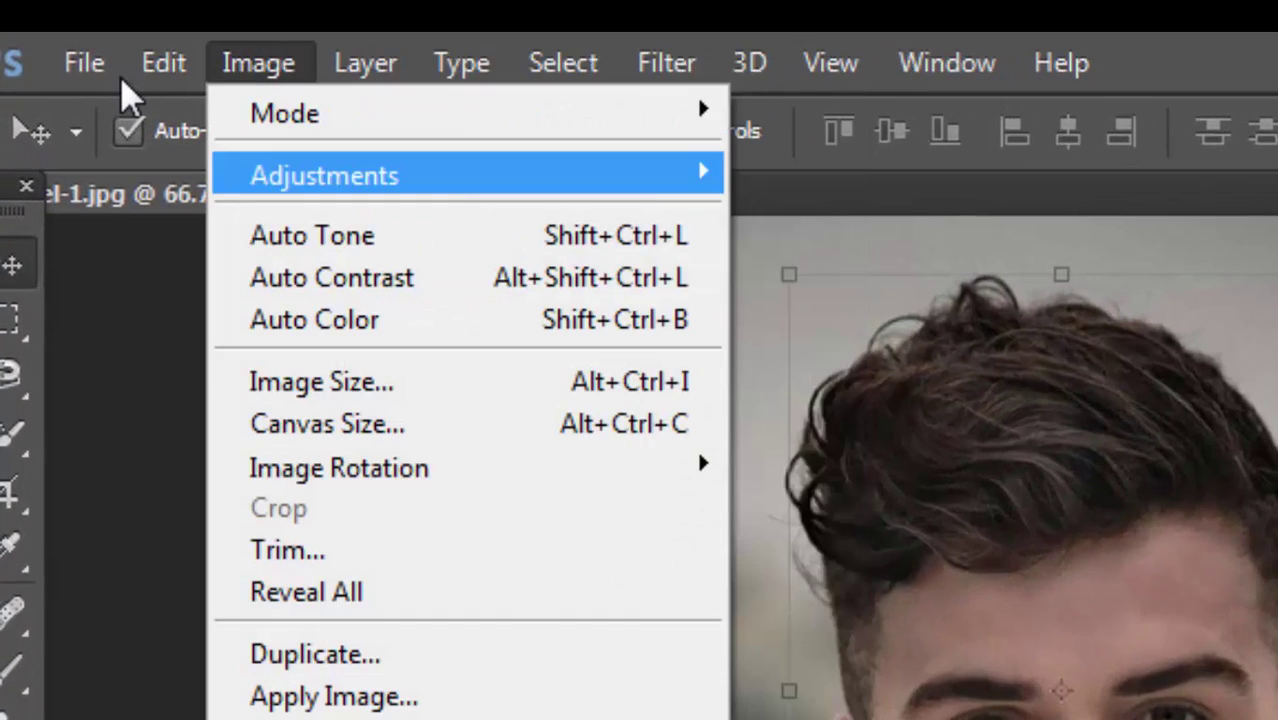
{"action": "key", "text": "Right"}
{"action": "key", "text": "Left"}
{"action": "key", "text": "Right"}
{"action": "key", "text": "Down"}
{"action": "key", "text": "Down"}
{"action": "key", "text": "Down"}
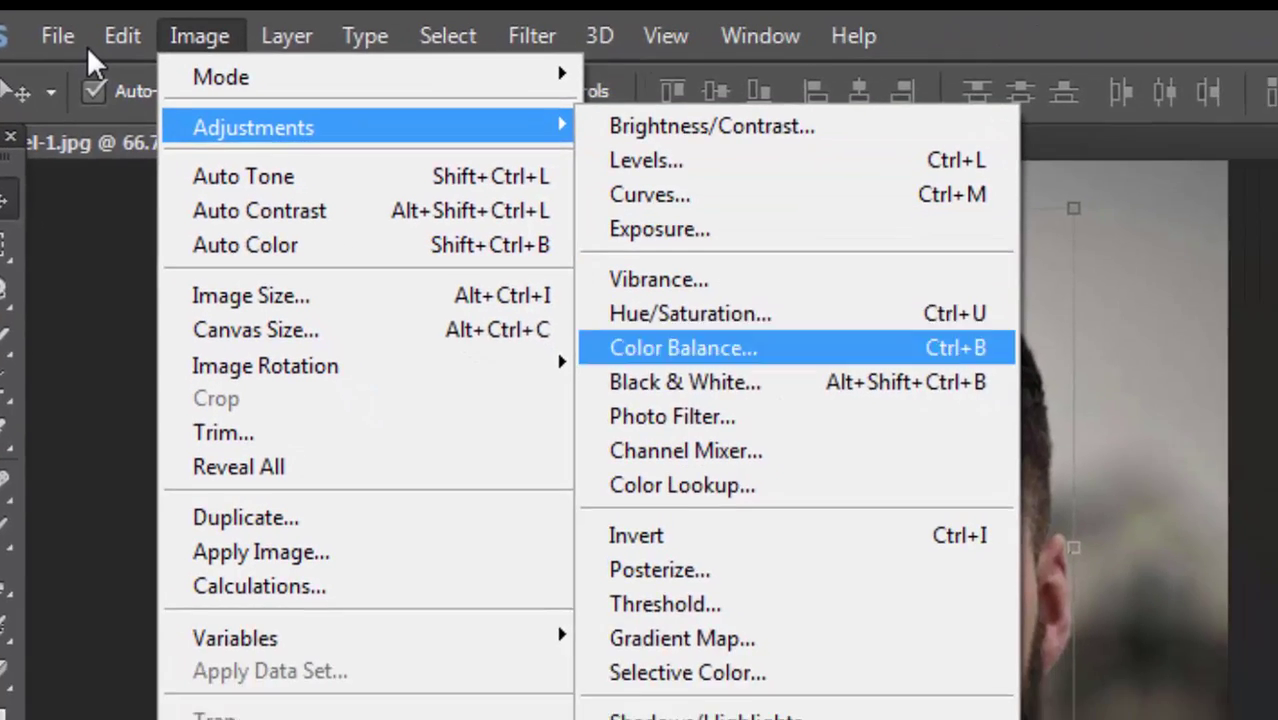
{"action": "key", "text": "Down"}
{"action": "key", "text": "Down"}
{"action": "key", "text": "Down"}
{"action": "key", "text": "Down"}
{"action": "key", "text": "Down"}
{"action": "key", "text": "Down"}
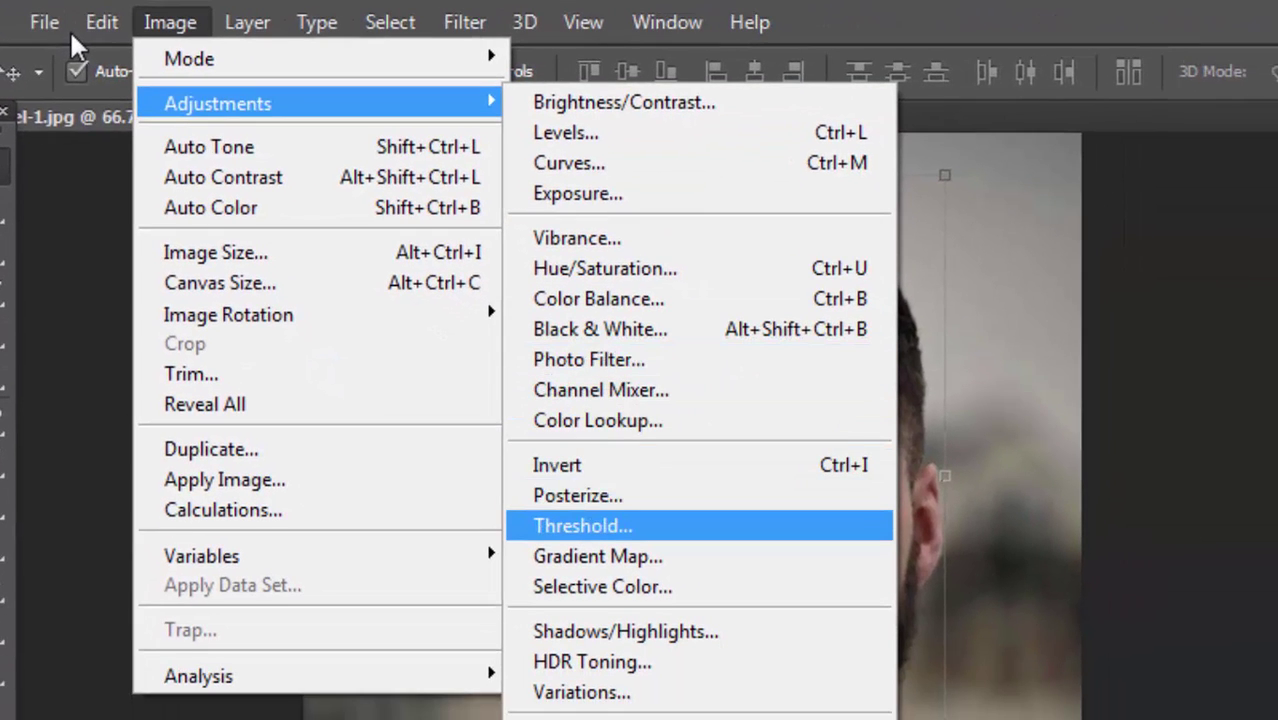
Apply Threshold to Layer 1, bringing the level from 128 down to 62.
{"action": "key", "text": "Return"}
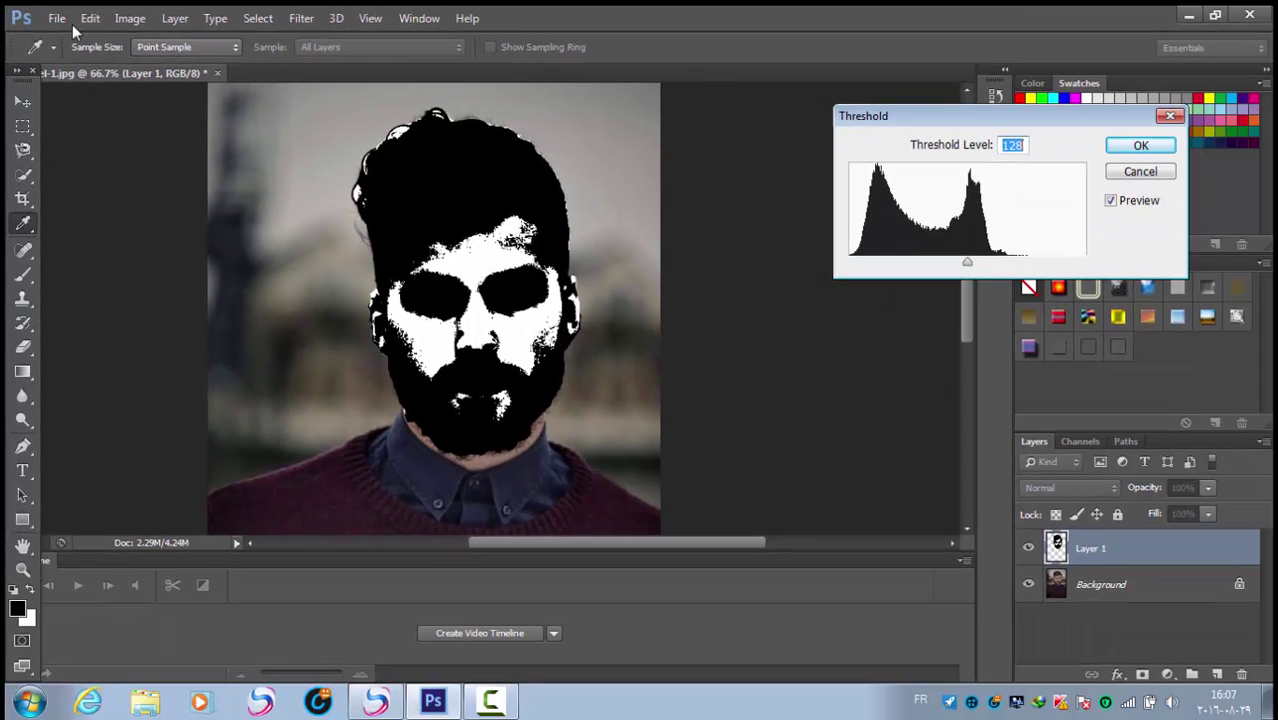
{"action": "key", "text": "Down"}
{"action": "key", "text": "Down"}
{"action": "key", "text": "Down"}
{"action": "key", "text": "Down"}
{"action": "key", "text": "Down"}
{"action": "key", "text": "Down"}
{"action": "key", "text": "Down"}
{"action": "key", "text": "Down"}
{"action": "key", "text": "Down"}
{"action": "key", "text": "Down"}
{"action": "key", "text": "Down"}
{"action": "key", "text": "Down"}
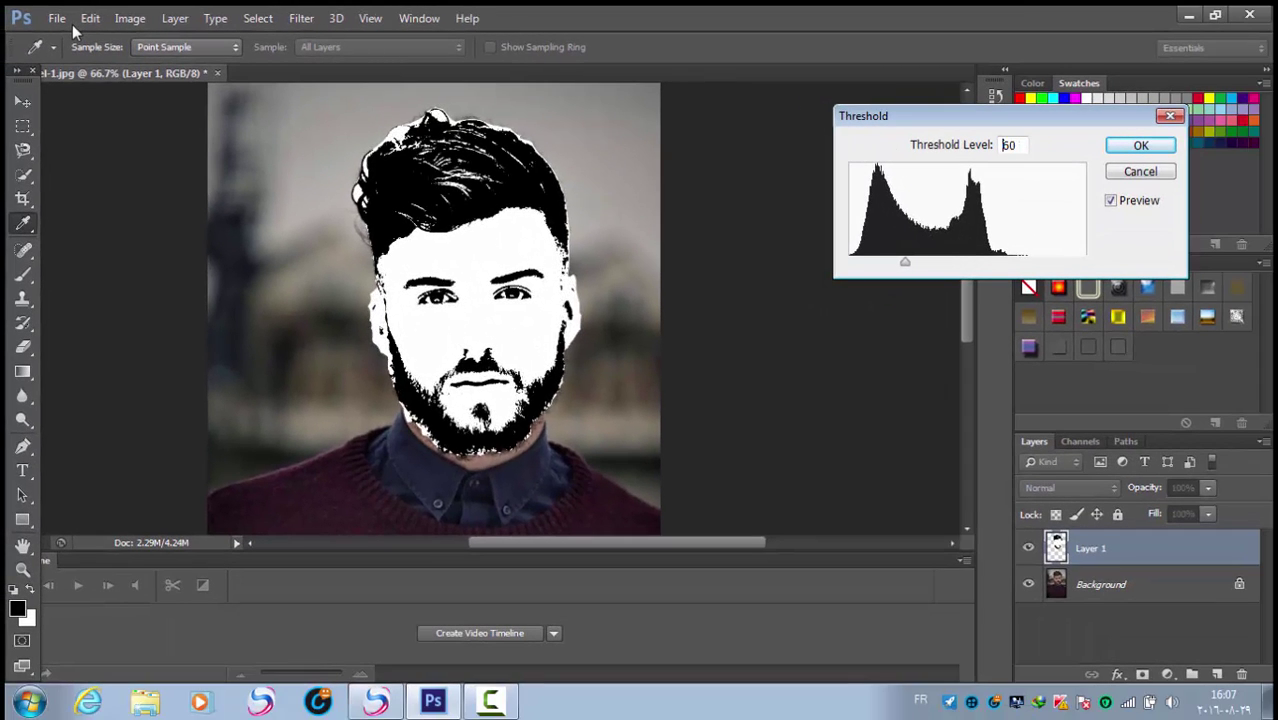
{"action": "key", "text": "Down"}
{"action": "key", "text": "Down"}
{"action": "key", "text": "Down"}
{"action": "key", "text": "Down"}
{"action": "key", "text": "Down"}
{"action": "key", "text": "Up"}
{"action": "key", "text": "Up"}
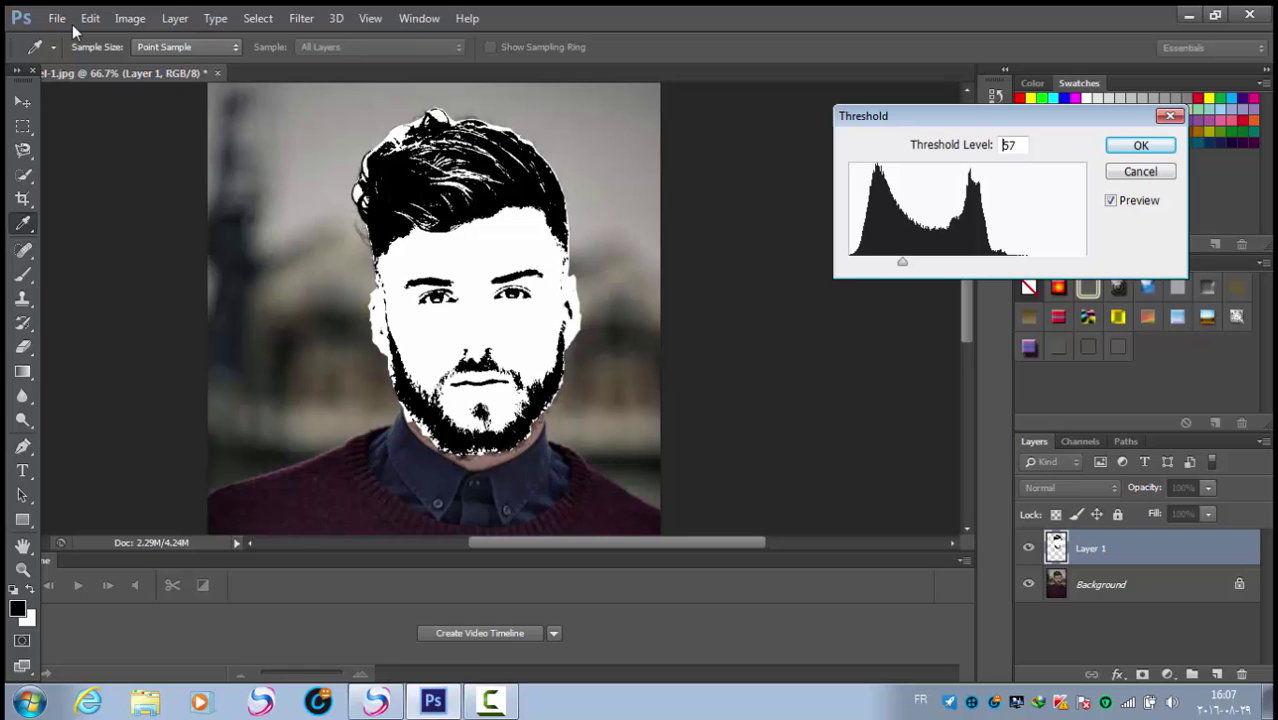
{"action": "key", "text": "Up"}
{"action": "key", "text": "Up"}
{"action": "key", "text": "Up"}
{"action": "key", "text": "Up"}
{"action": "key", "text": "Up"}
{"action": "key", "text": "Up"}
{"action": "key", "text": "Up"}
{"action": "key", "text": "Up"}
{"action": "key", "text": "Up"}
{"action": "key", "text": "Up"}
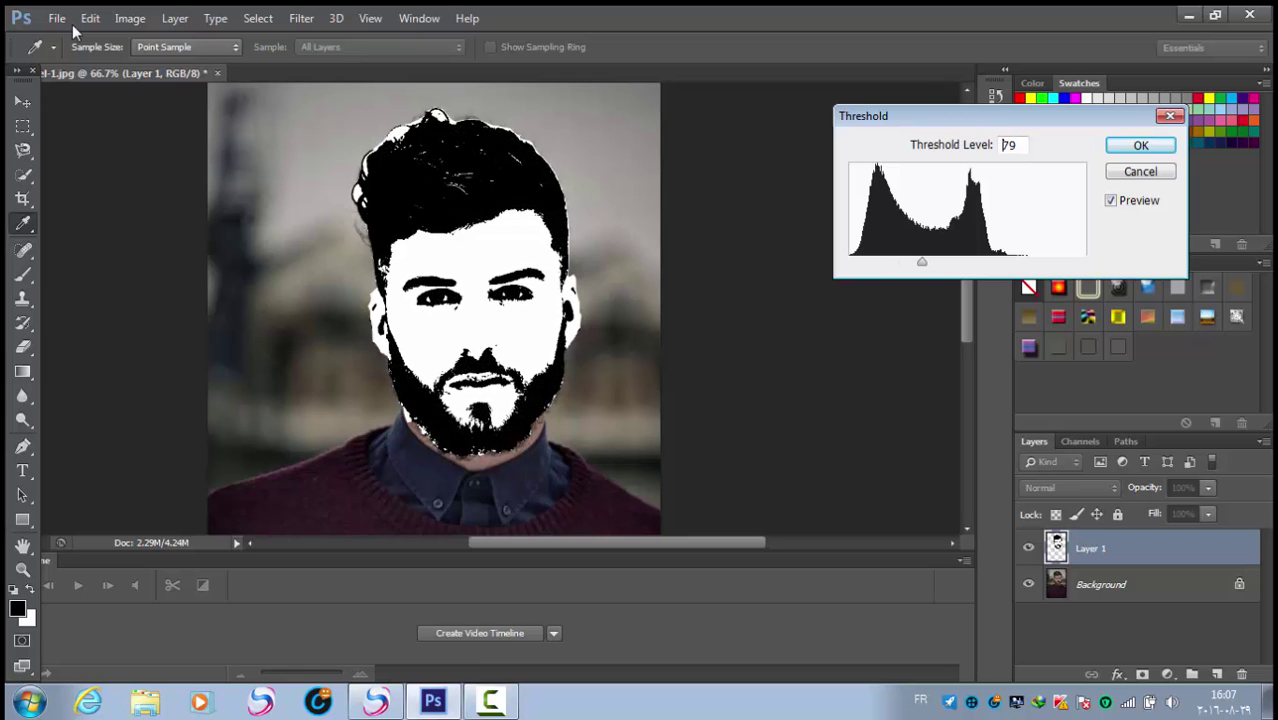
{"action": "key", "text": "Down"}
{"action": "key", "text": "Down"}
{"action": "key", "text": "Down"}
{"action": "key", "text": "Down"}
{"action": "key", "text": "Down"}
{"action": "key", "text": "Down"}
{"action": "key", "text": "Down"}
{"action": "key", "text": "Down"}
{"action": "key", "text": "Down"}
{"action": "key", "text": "Up"}
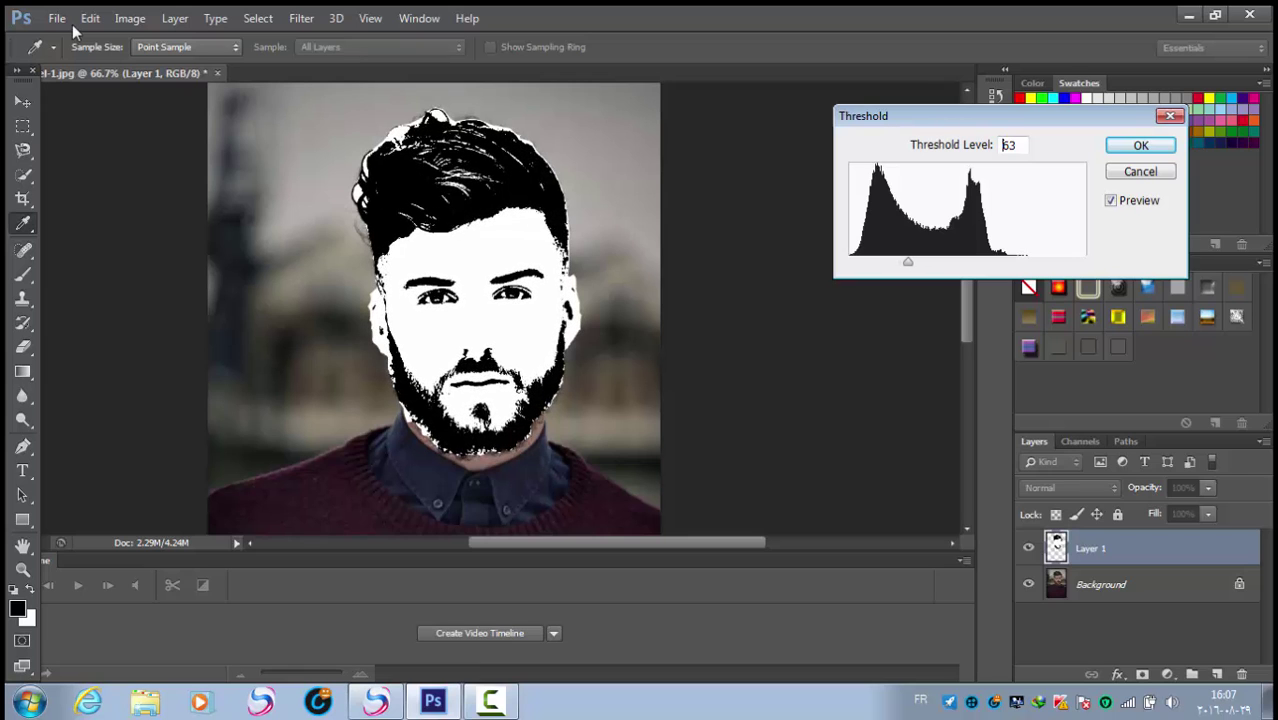
{"action": "key", "text": "Up"}
{"action": "key", "text": "Up"}
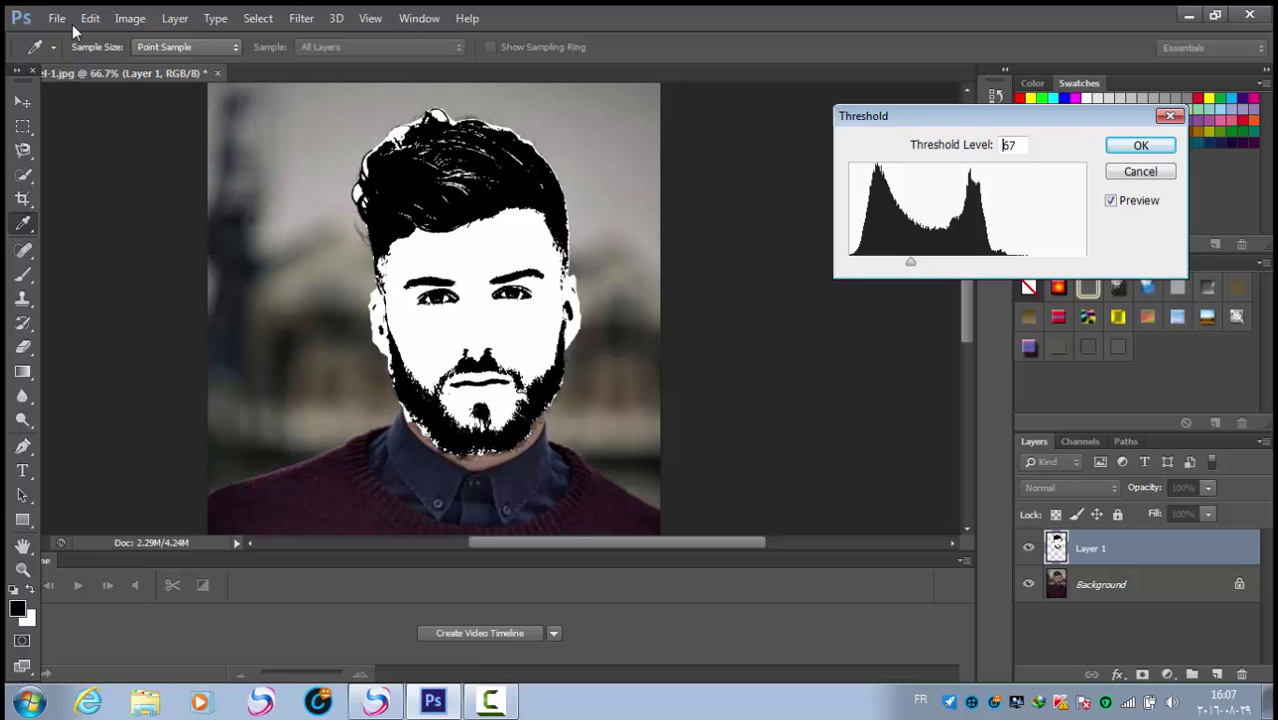
{"action": "key", "text": "Down"}
{"action": "key", "text": "Down"}
{"action": "key", "text": "Down"}
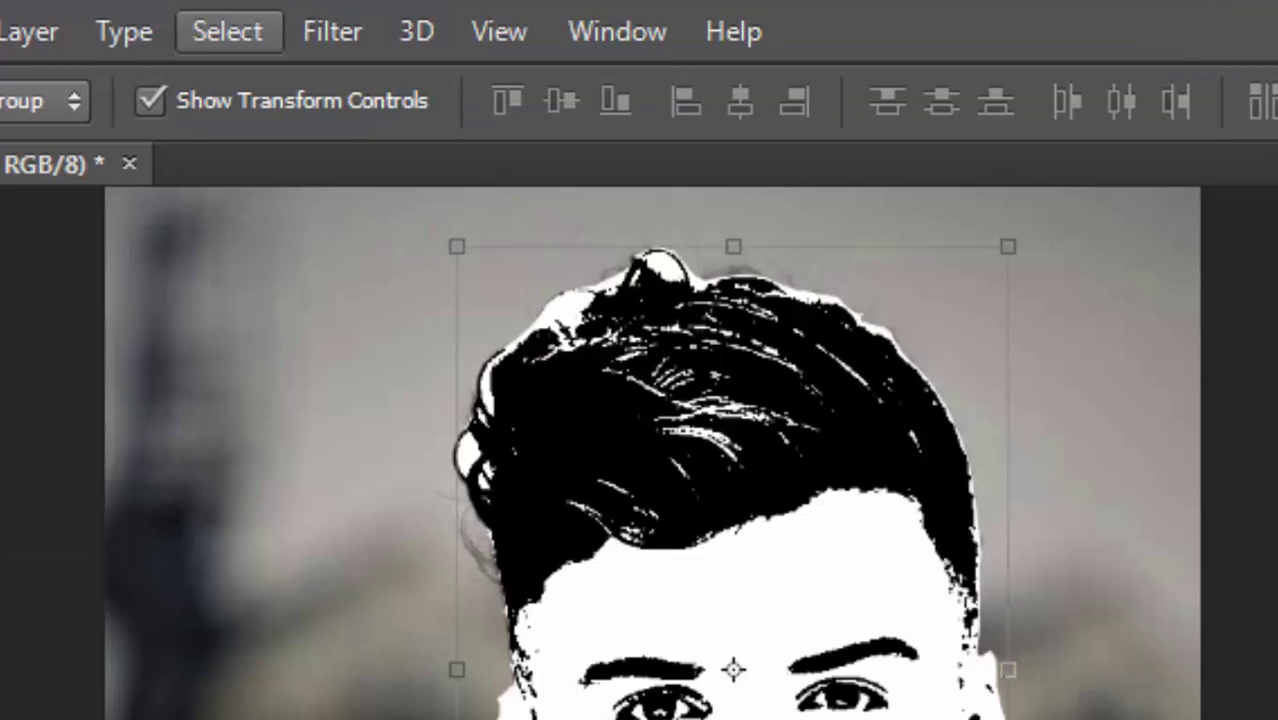
Commit the 62 threshold, run Select > Color Range, and leave the stencil on transparency.
{"action": "left_click", "coordinate": [257, 18]}
{"action": "key", "text": "Down"}
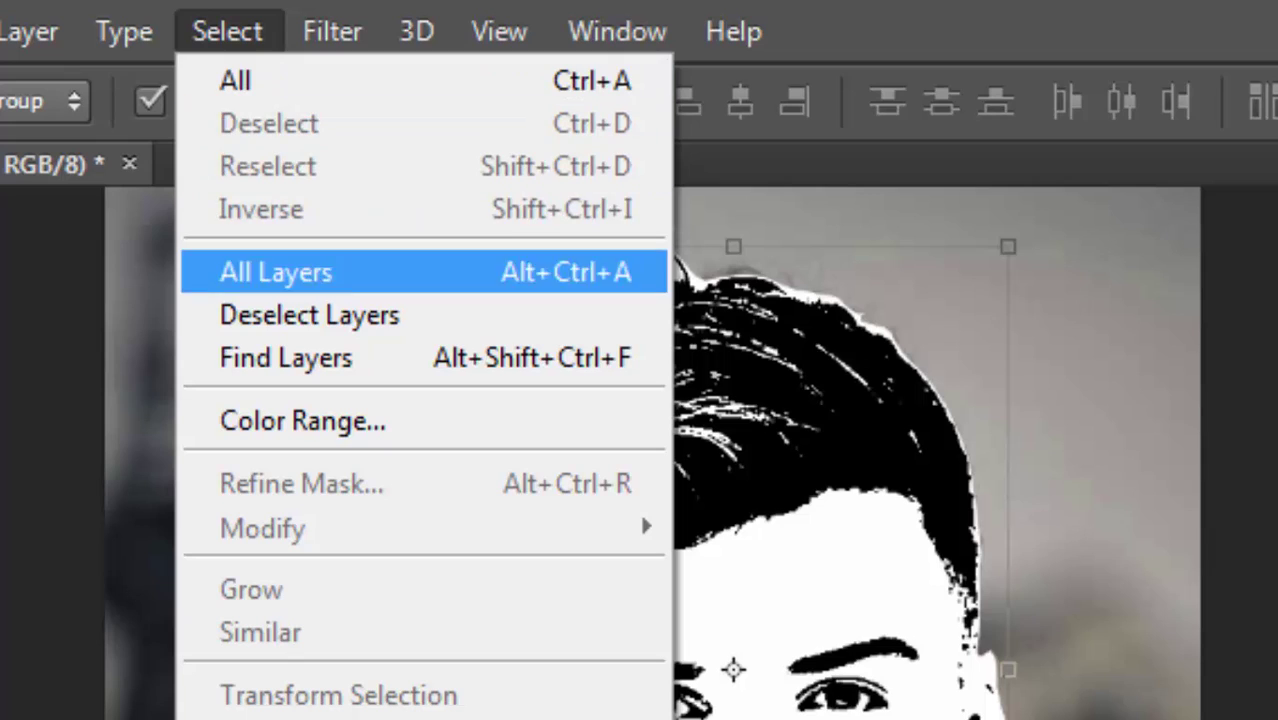
{"action": "key", "text": "Down"}
{"action": "key", "text": "Down"}
{"action": "key", "text": "Return"}
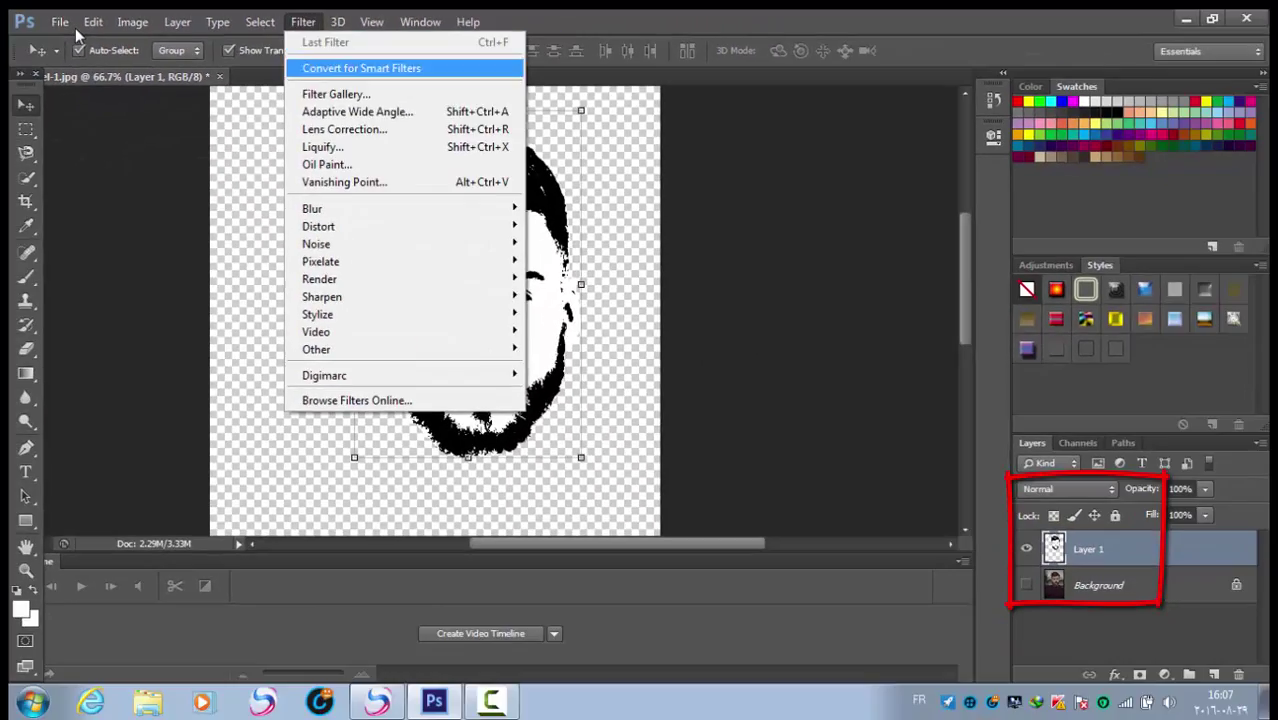
{"action": "key", "text": "Down"}
{"action": "key", "text": "Down"}
{"action": "key", "text": "Down"}
{"action": "key", "text": "Down"}
{"action": "key", "text": "Down"}
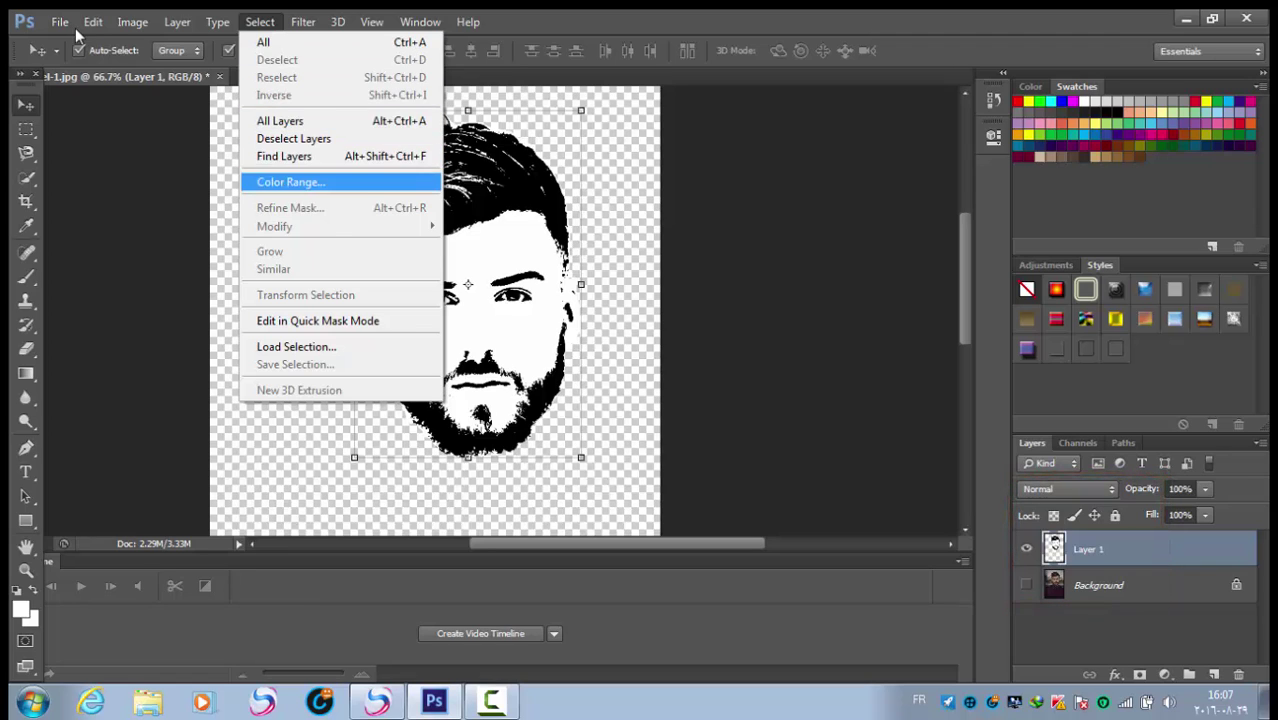
{"action": "key", "text": "Return"}
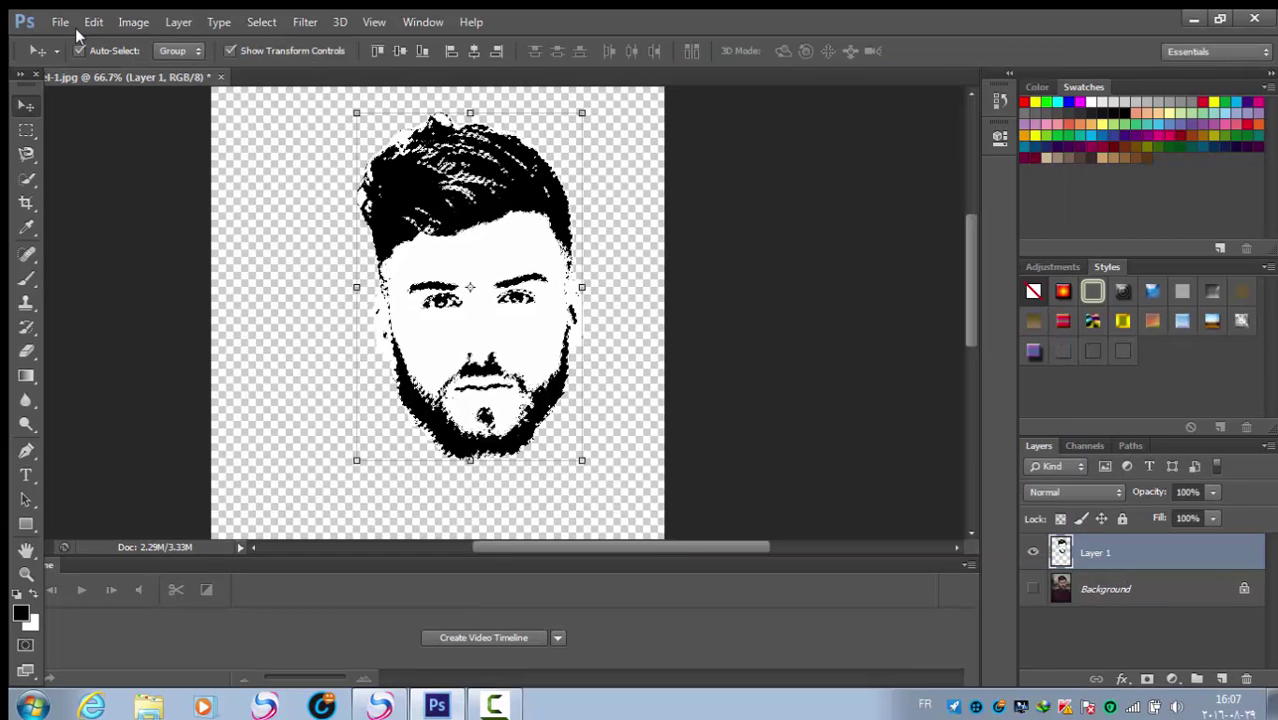
{"action": "left_click", "coordinate": [60, 22]}
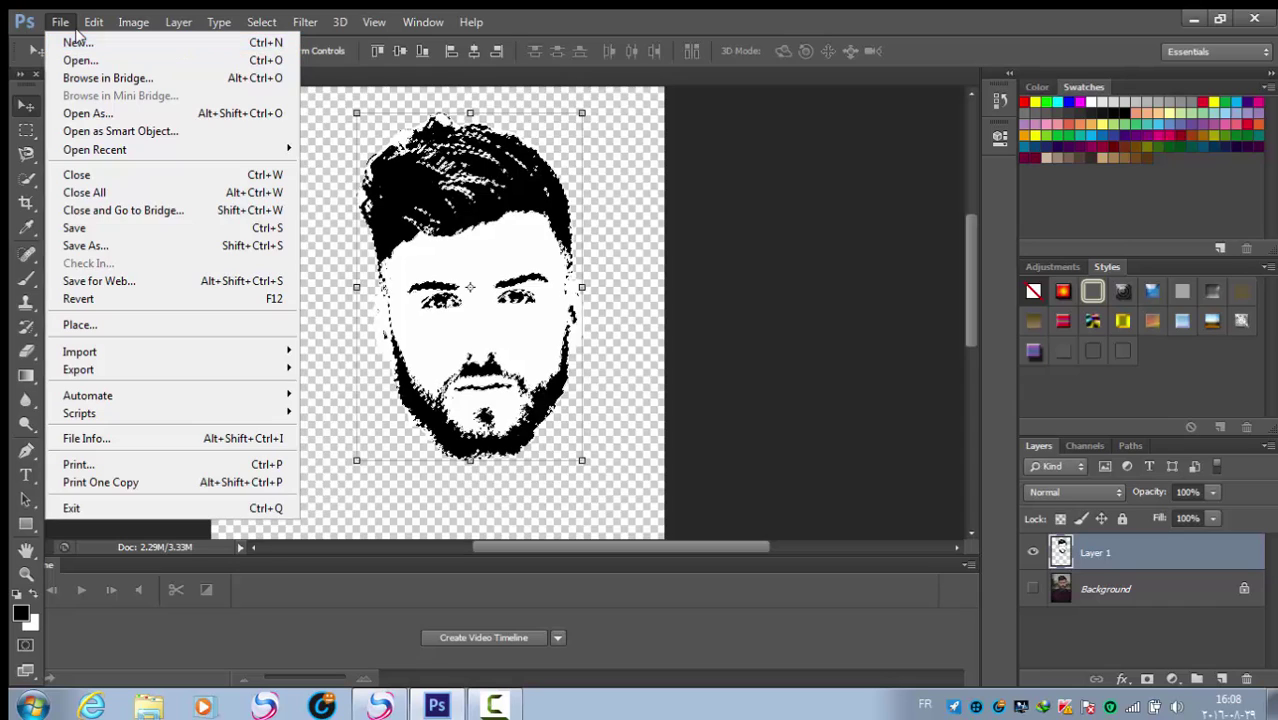
Create a new 1920 × 1080 pixel document with White background contents.
{"action": "left_click", "coordinate": [77, 42]}
{"action": "key", "text": "Tab"}
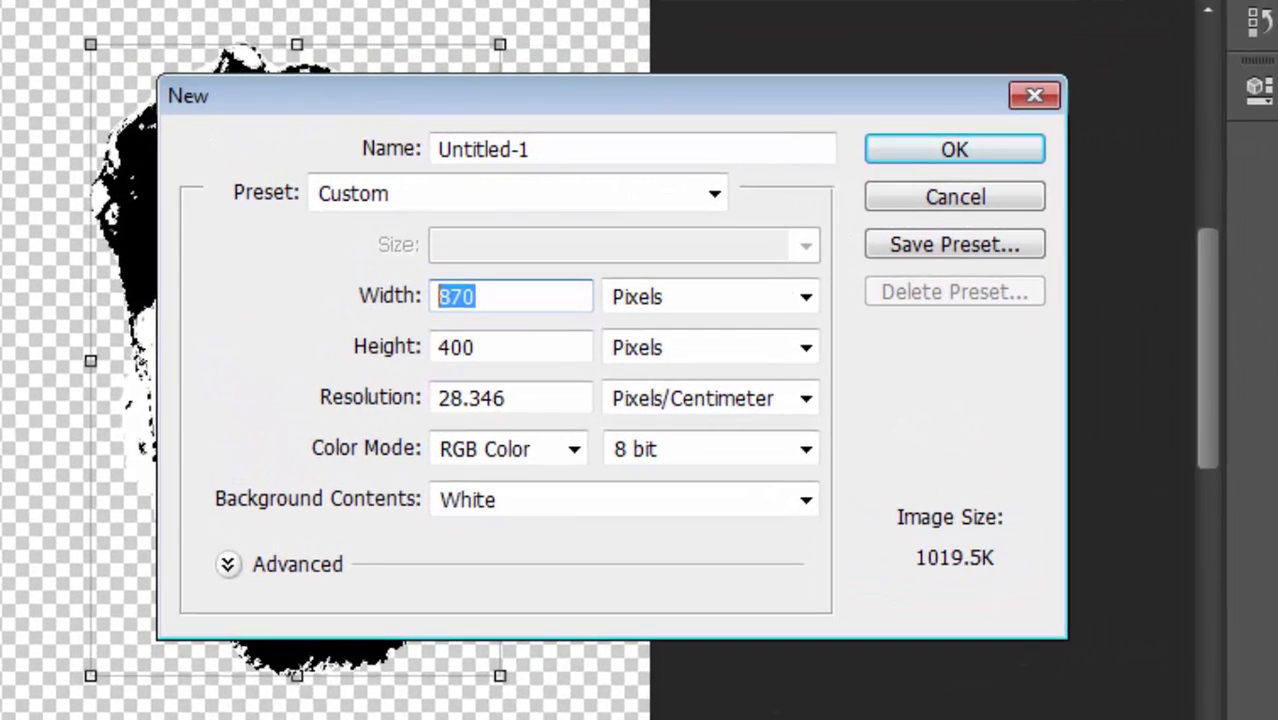
{"action": "type", "text": "192"}
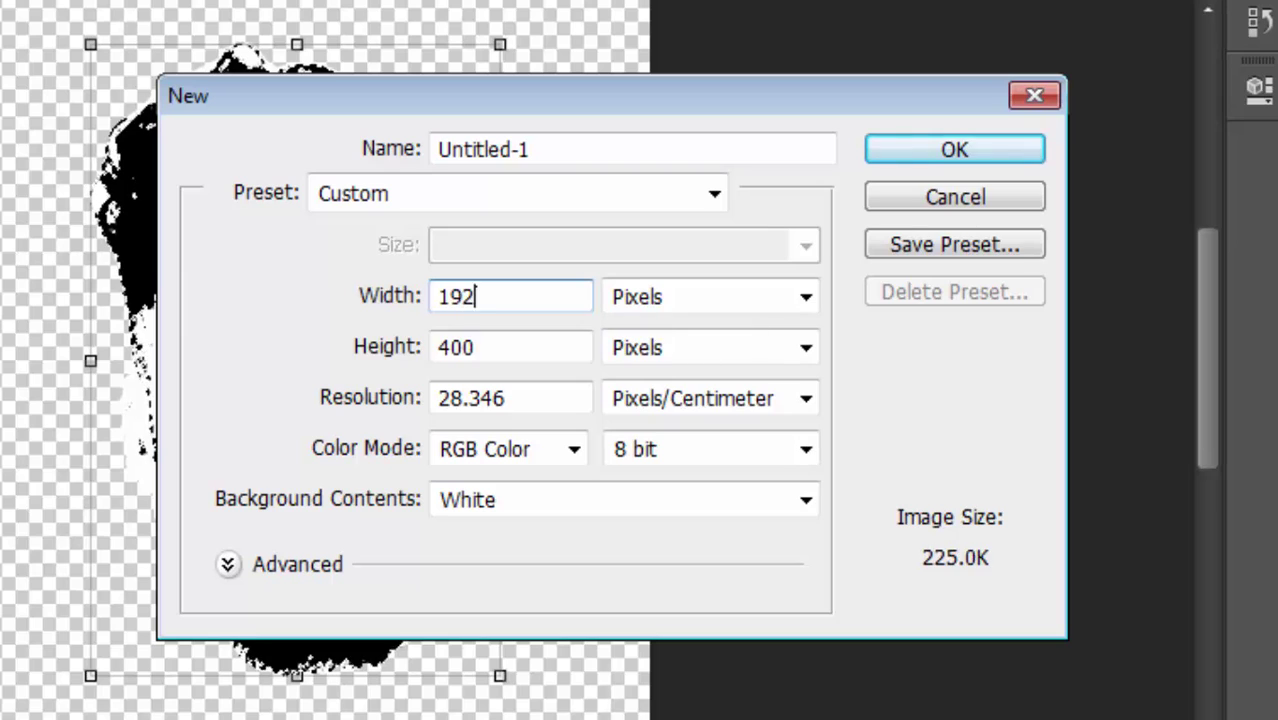
{"action": "type", "text": "0"}
{"action": "key", "text": "Tab"}
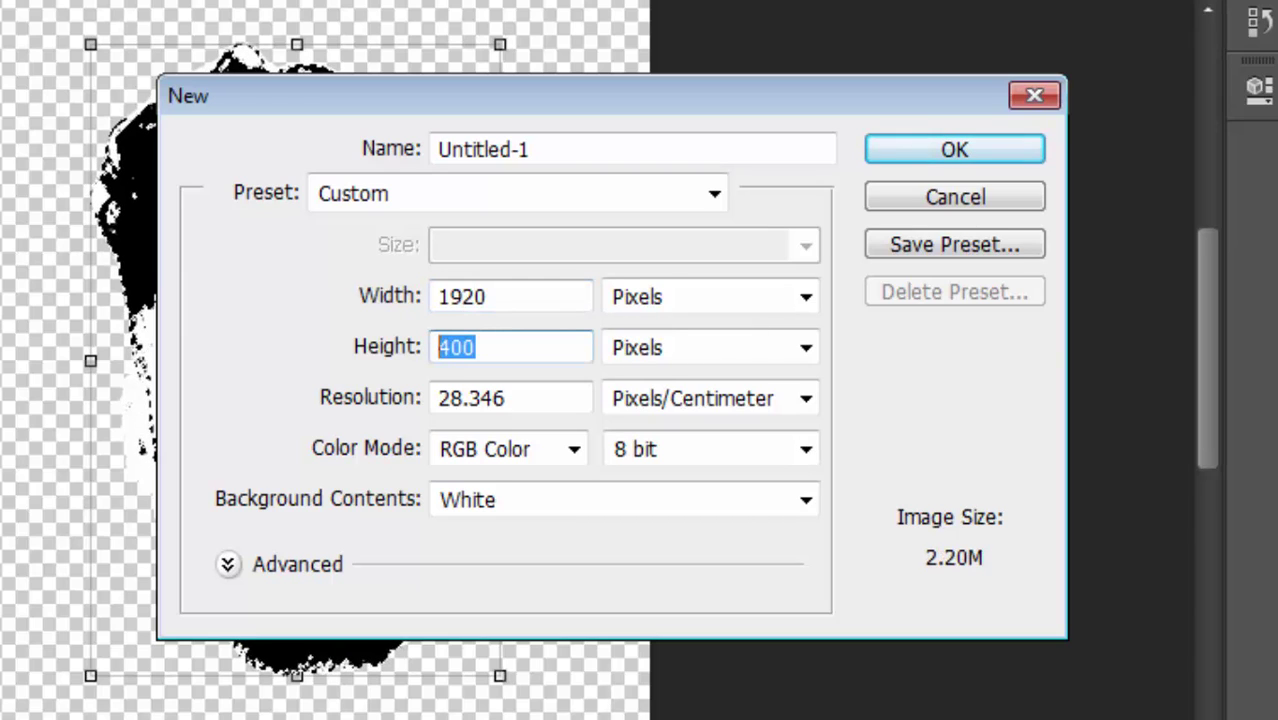
{"action": "type", "text": "108"}
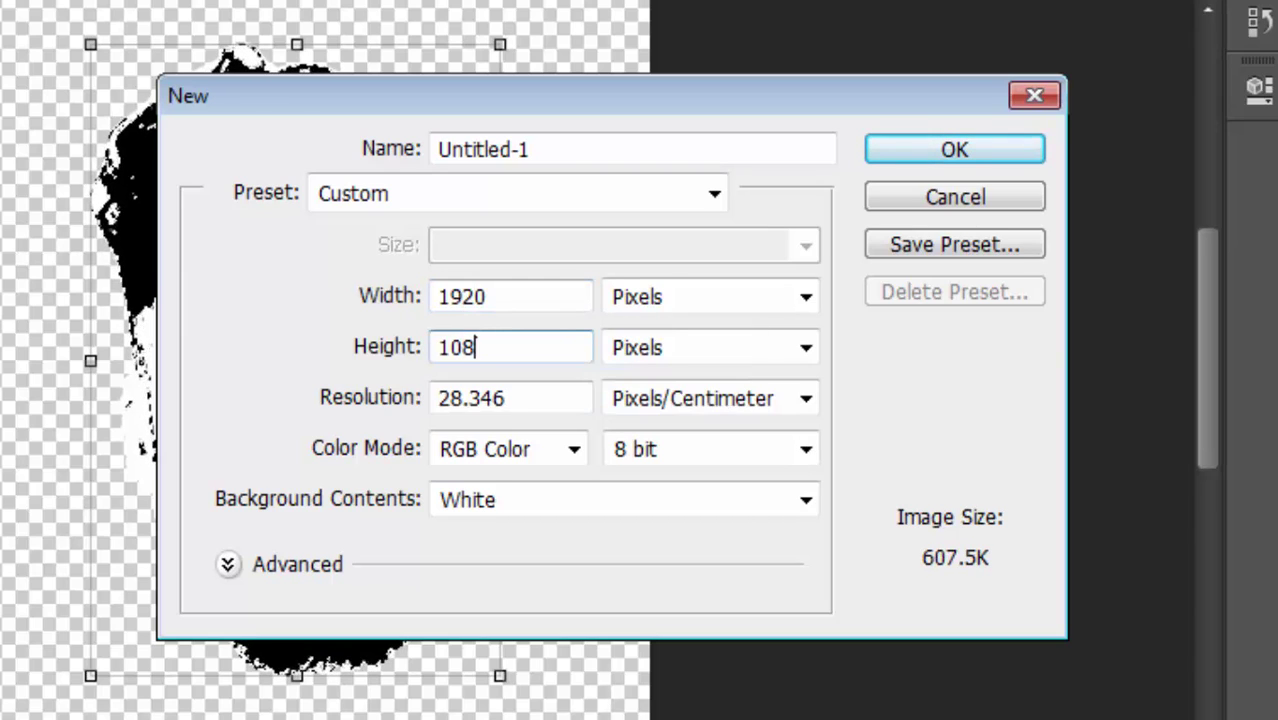
{"action": "type", "text": "0"}
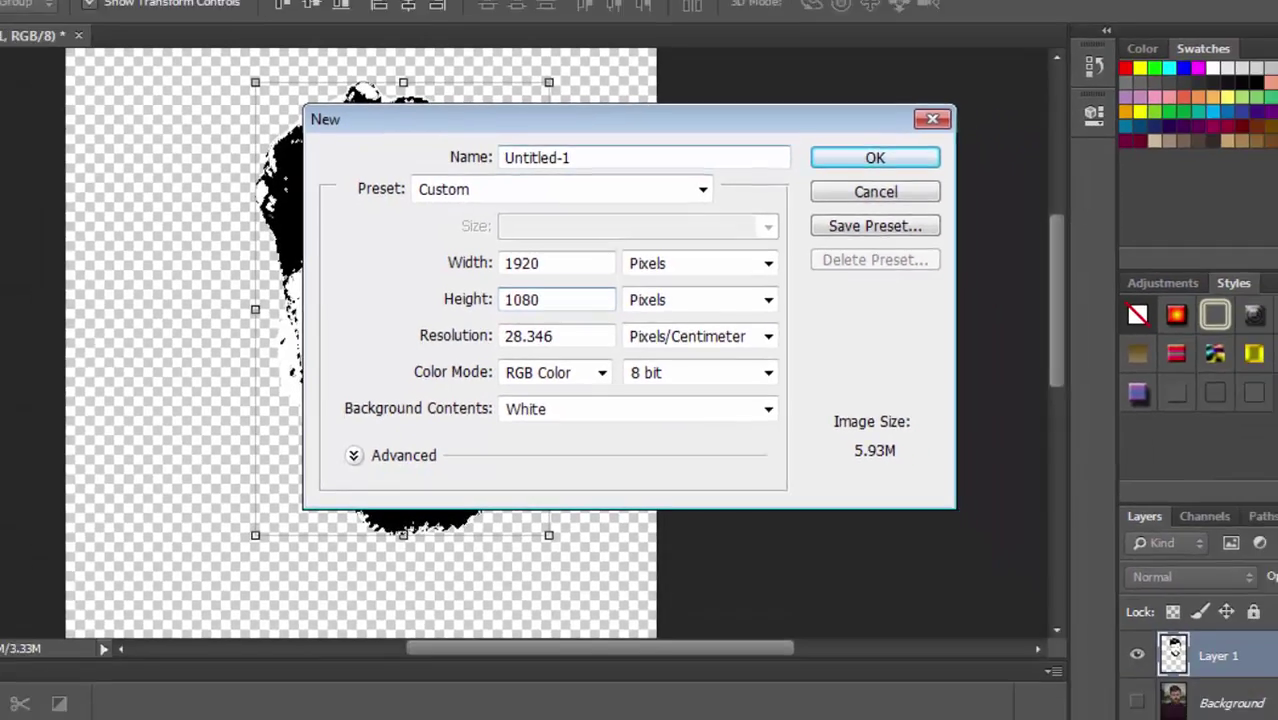
{"action": "key", "text": "Return"}
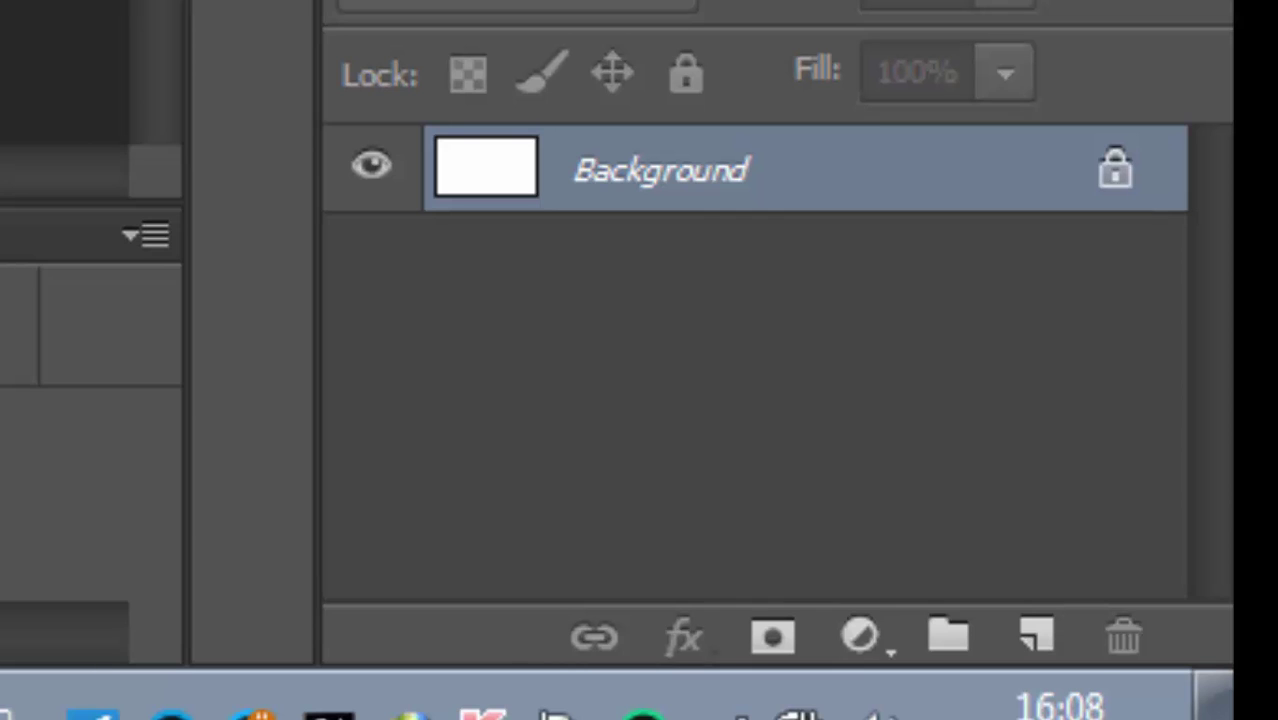
Add a Gradient Fill layer with Radial style, Reverse checked and 436% scale.
{"action": "left_click", "coordinate": [860, 636]}
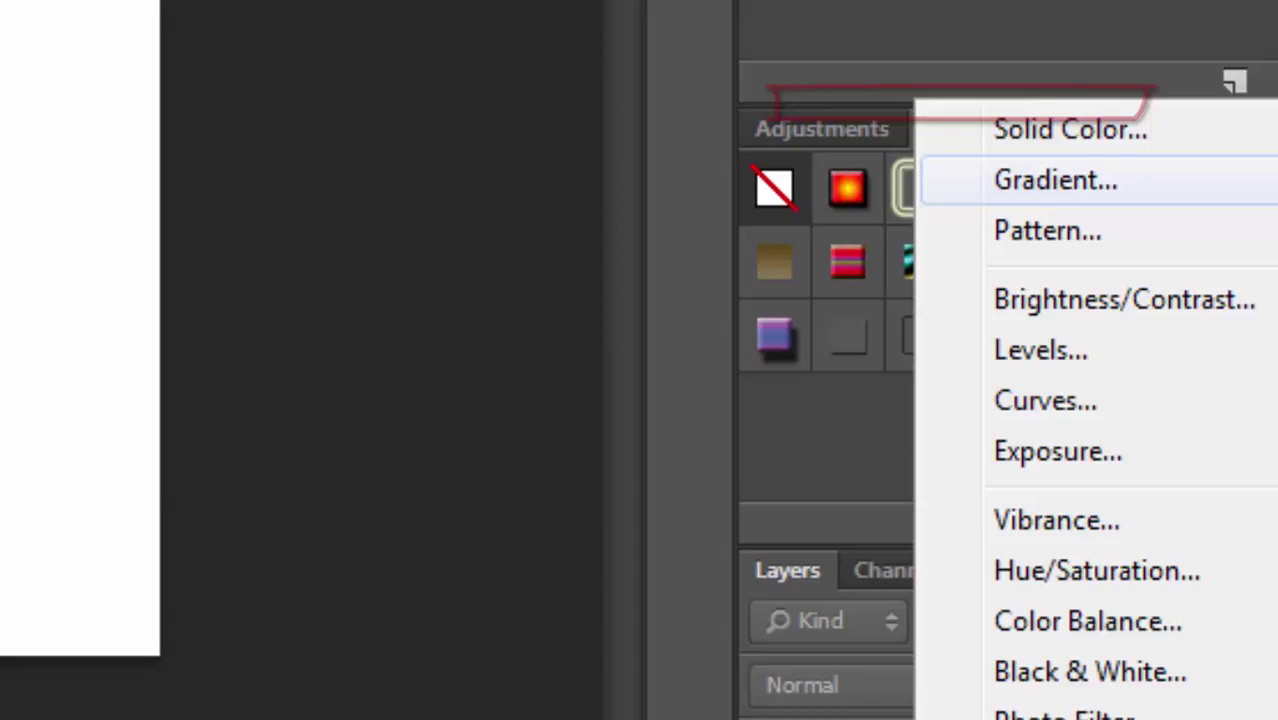
{"action": "left_click", "coordinate": [1055, 180]}
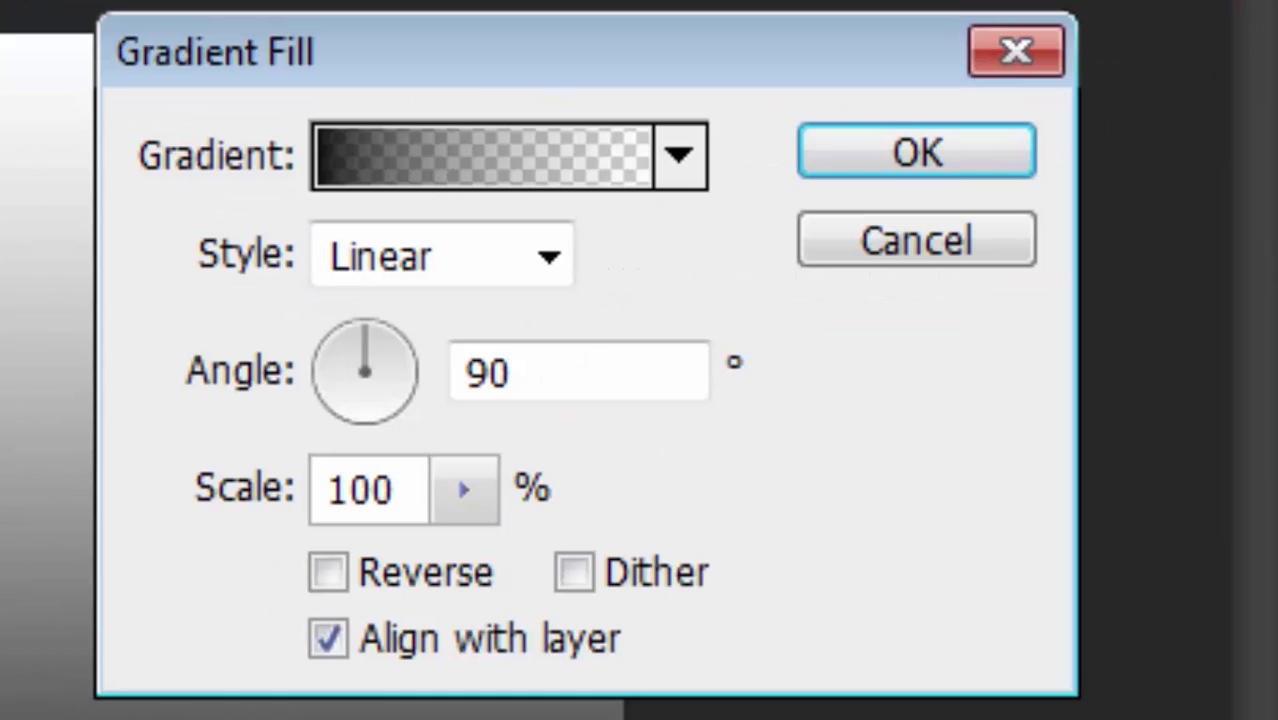
{"action": "left_click", "coordinate": [548, 256]}
{"action": "left_click", "coordinate": [375, 367]}
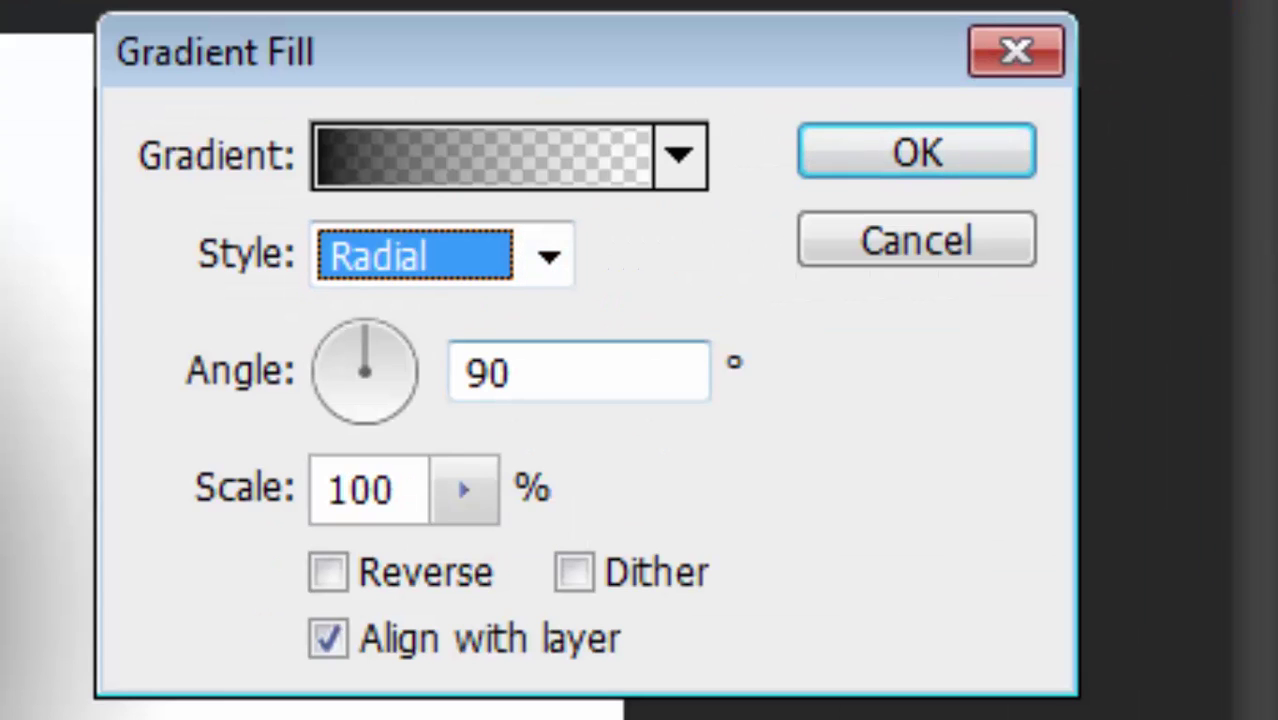
{"action": "left_click", "coordinate": [328, 572]}
{"action": "mouse_move", "coordinate": [464, 489]}
{"action": "left_mouse_down"}
{"action": "mouse_move", "coordinate": [498, 563]}
{"action": "mouse_move", "coordinate": [578, 563]}
{"action": "mouse_move", "coordinate": [546, 563]}
{"action": "left_mouse_up"}
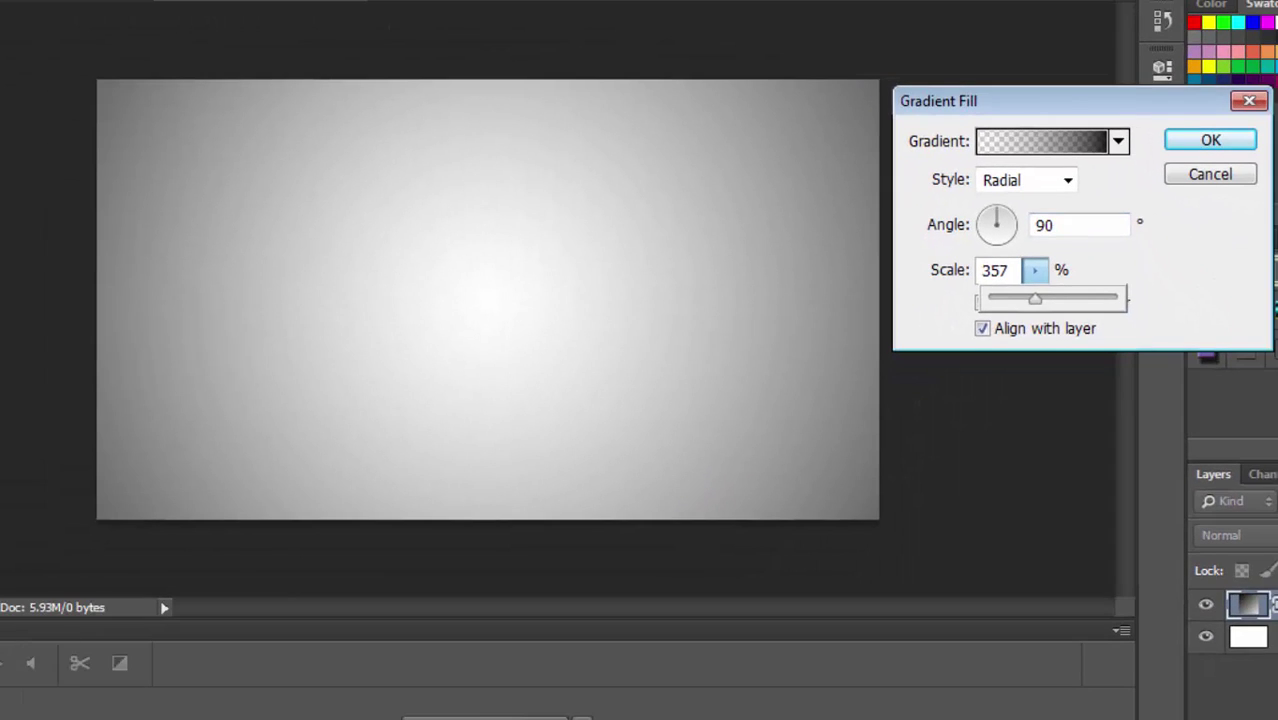
{"action": "left_click_drag", "start_coordinate": [1035, 298], "coordinate": [1045, 298]}
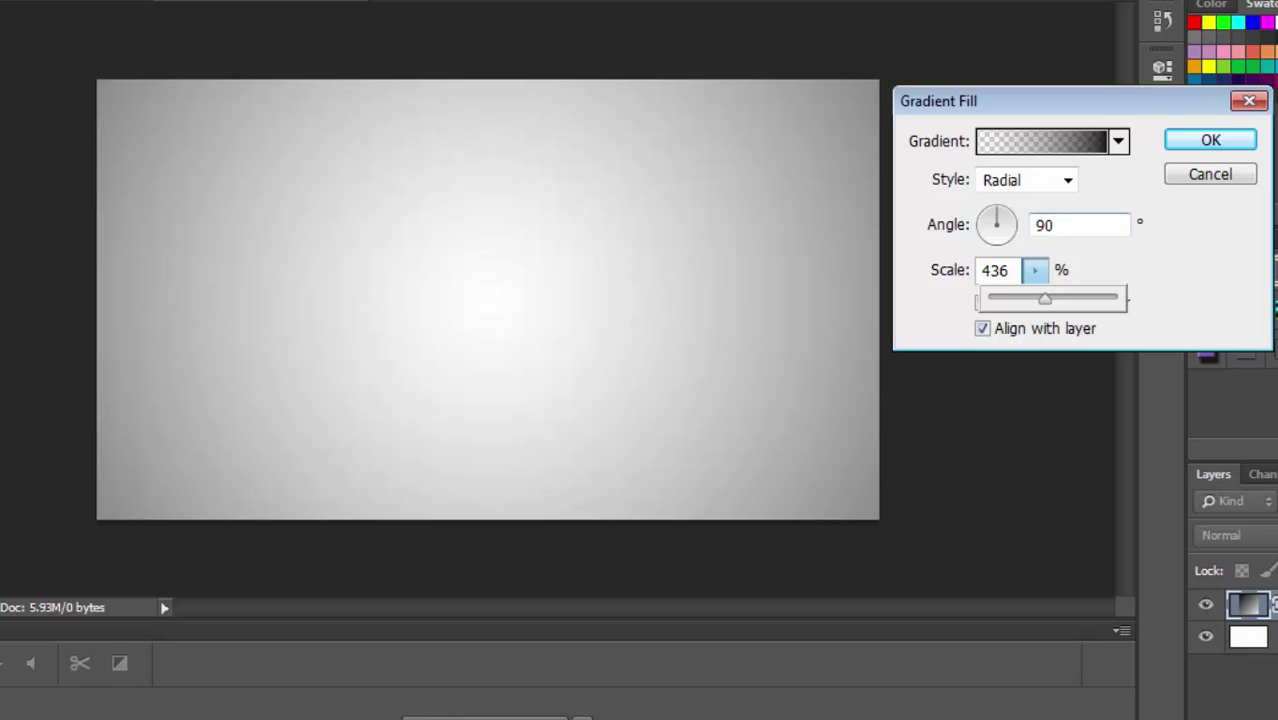
{"action": "left_click", "coordinate": [1210, 140]}
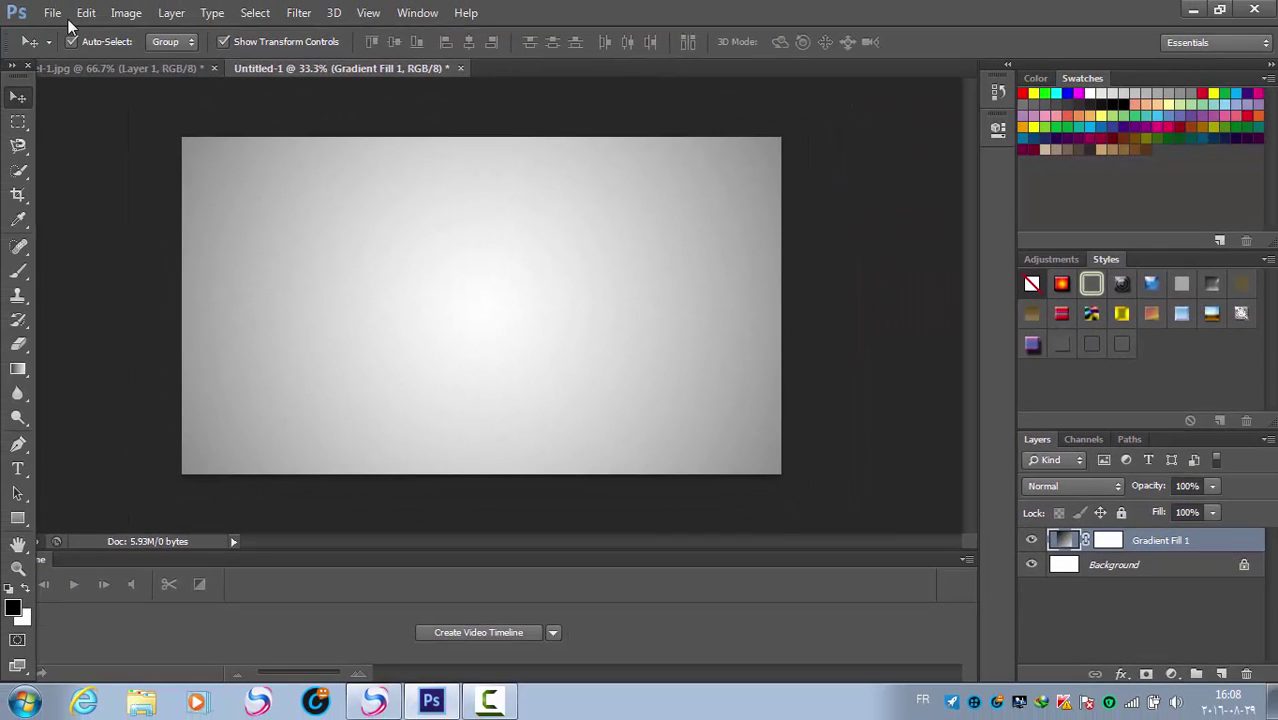
Paste the face stencil into the 1920 × 1080 gradient document and fit the canvas in view.
{"action": "key", "text": "ctrl+Tab"}
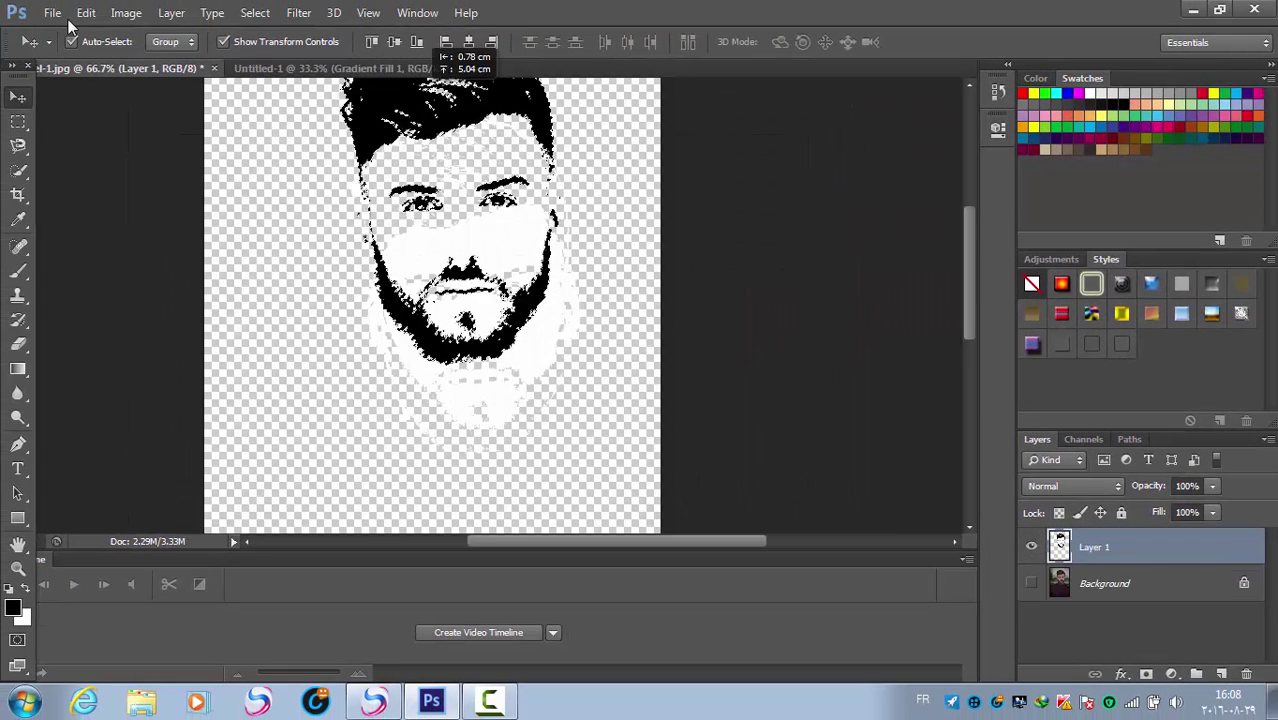
{"action": "key", "text": "ctrl+Tab"}
{"action": "key", "text": "ctrl+v"}
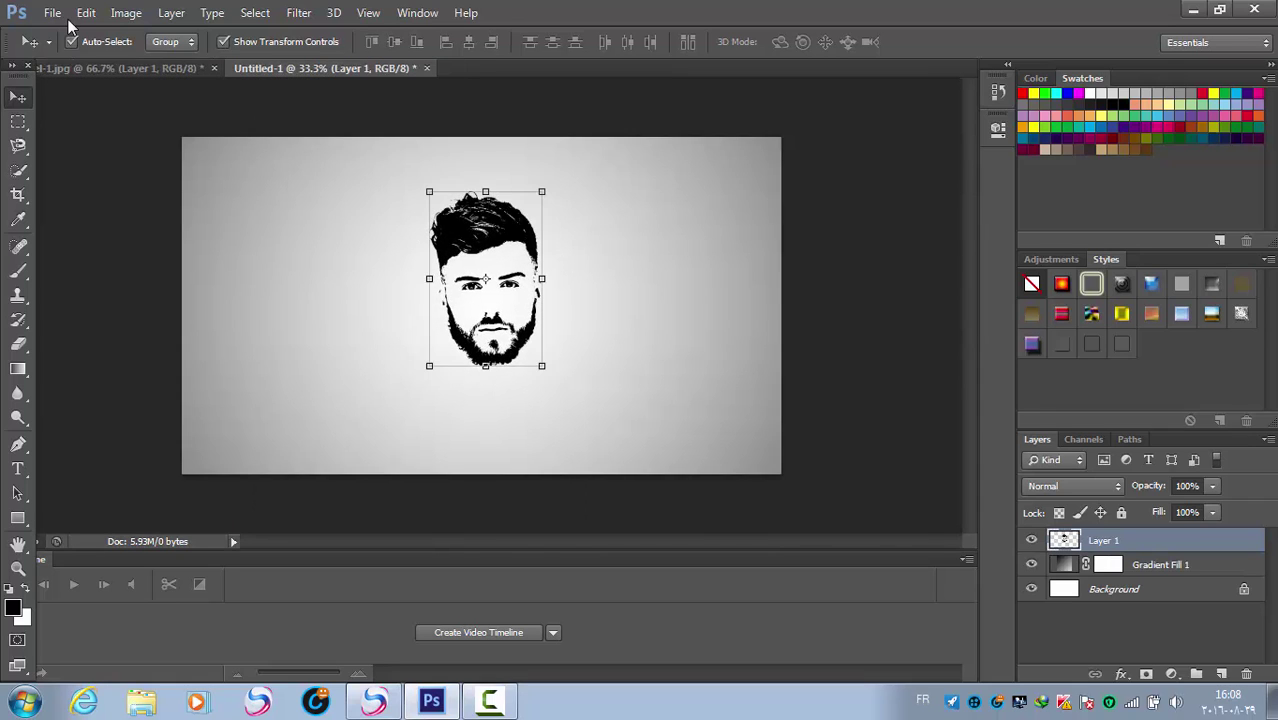
{"action": "key", "text": "ctrl+plus"}
{"action": "key", "text": "ctrl+minus"}
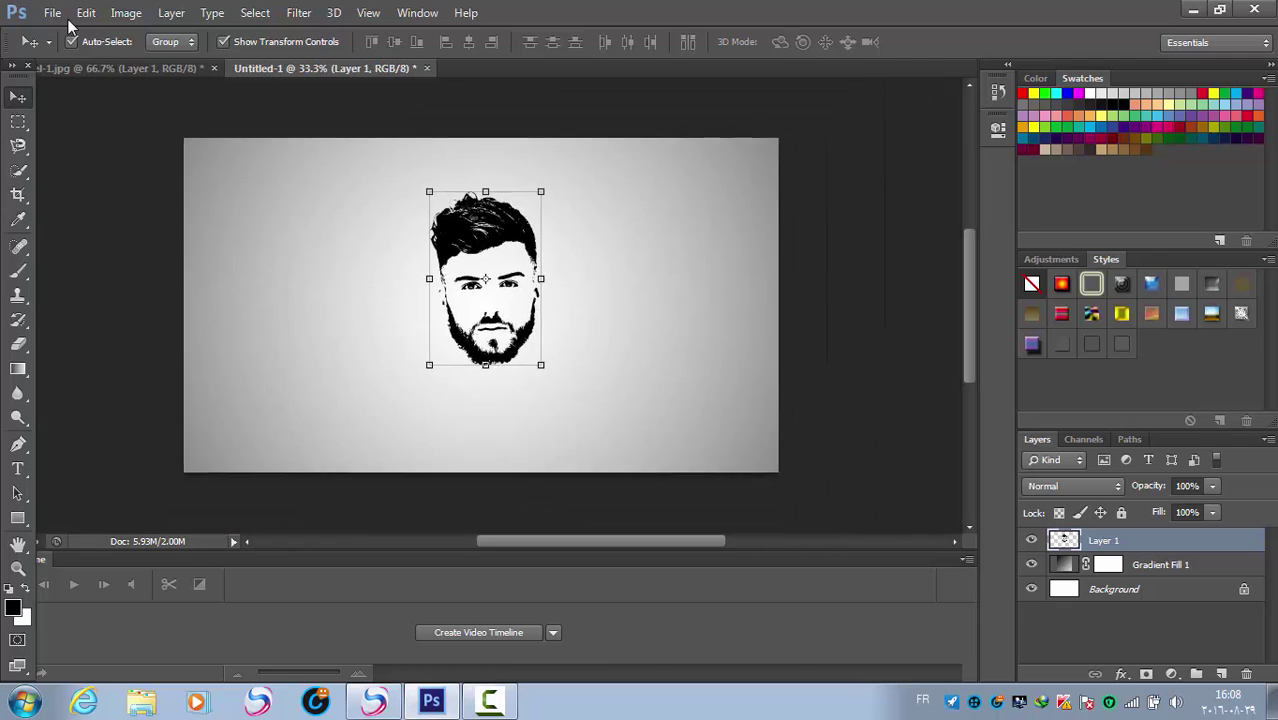
{"action": "key", "text": "ctrl+minus"}
{"action": "key", "text": "ctrl+plus"}
{"action": "key", "text": "ctrl+plus"}
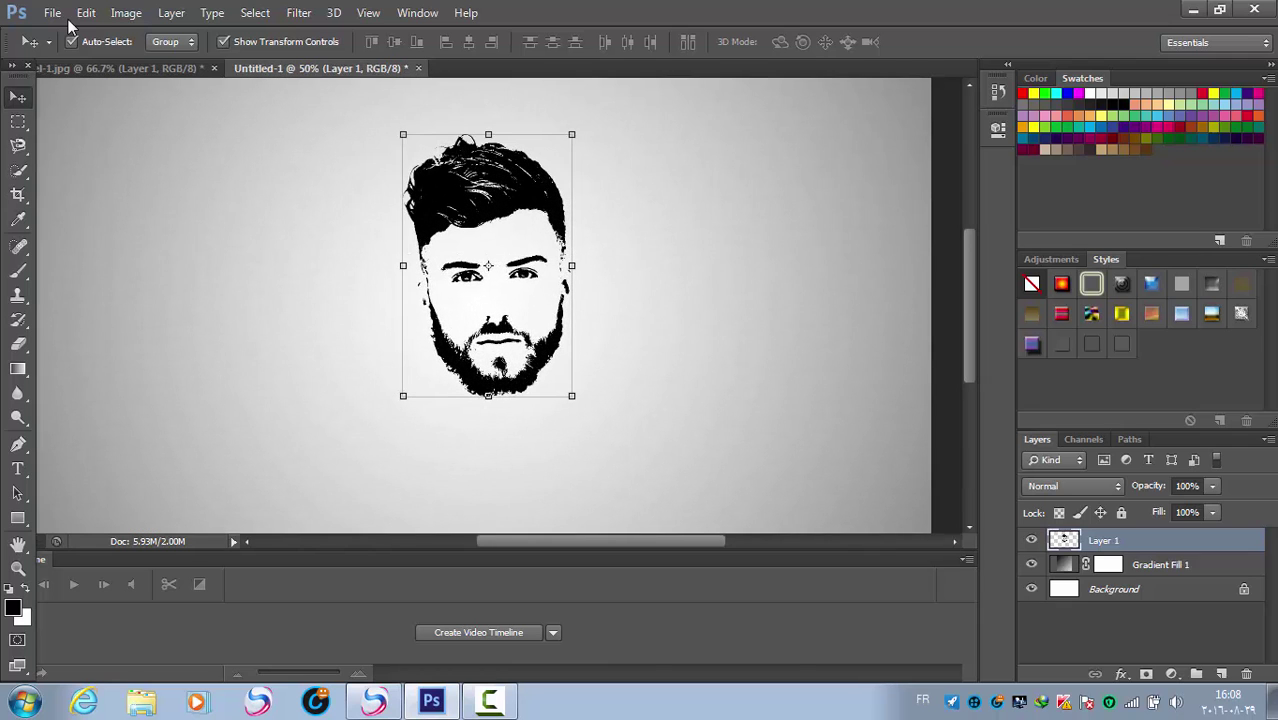
{"action": "key", "text": "ctrl+minus"}
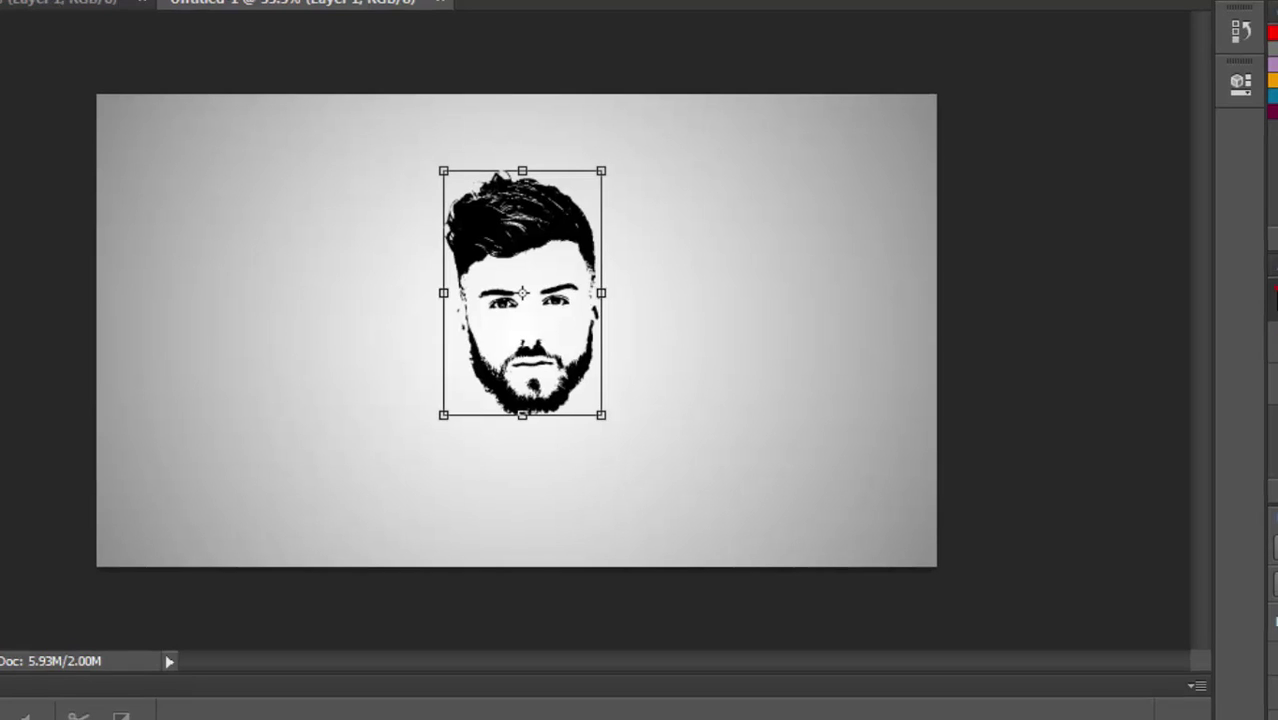
Enlarge the stencil with Free Transform and centre it horizontally on the canvas.
{"action": "left_click_drag", "start_coordinate": [601, 171], "coordinate": [669, 109]}
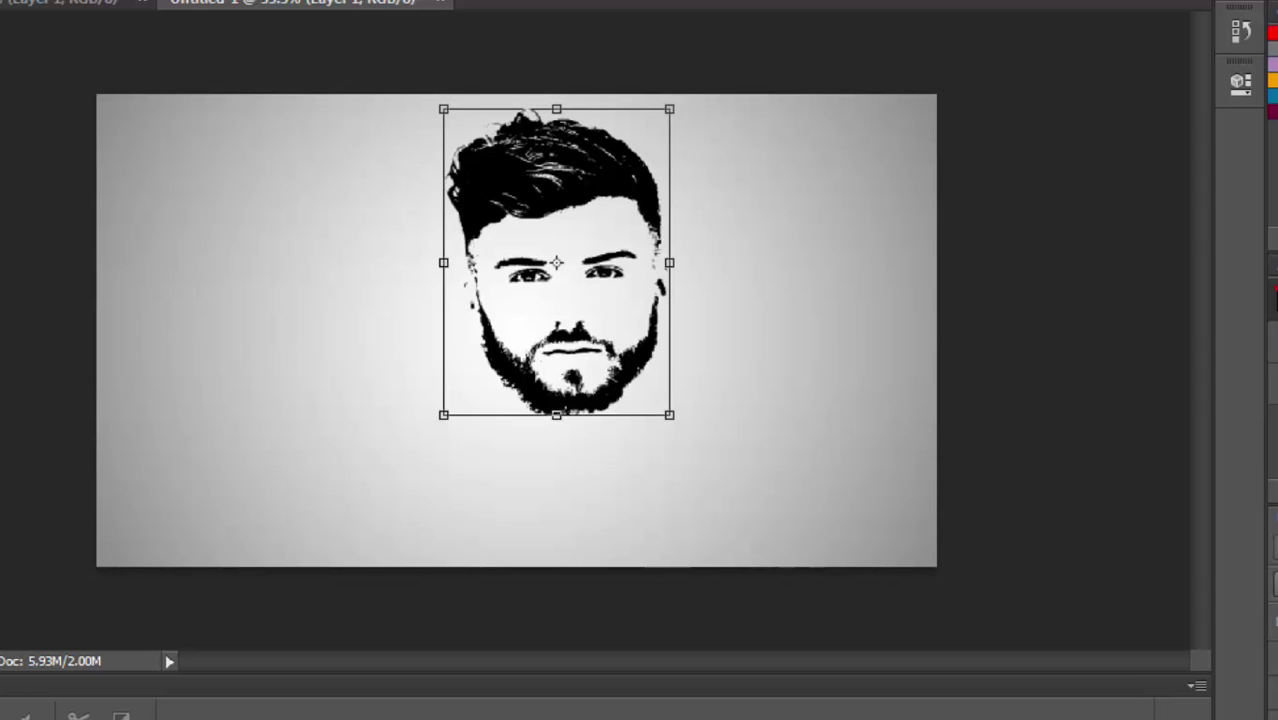
{"action": "mouse_move", "coordinate": [443, 414]}
{"action": "left_mouse_down"}
{"action": "mouse_move", "coordinate": [371, 503]}
{"action": "mouse_move", "coordinate": [370, 537]}
{"action": "left_mouse_up"}
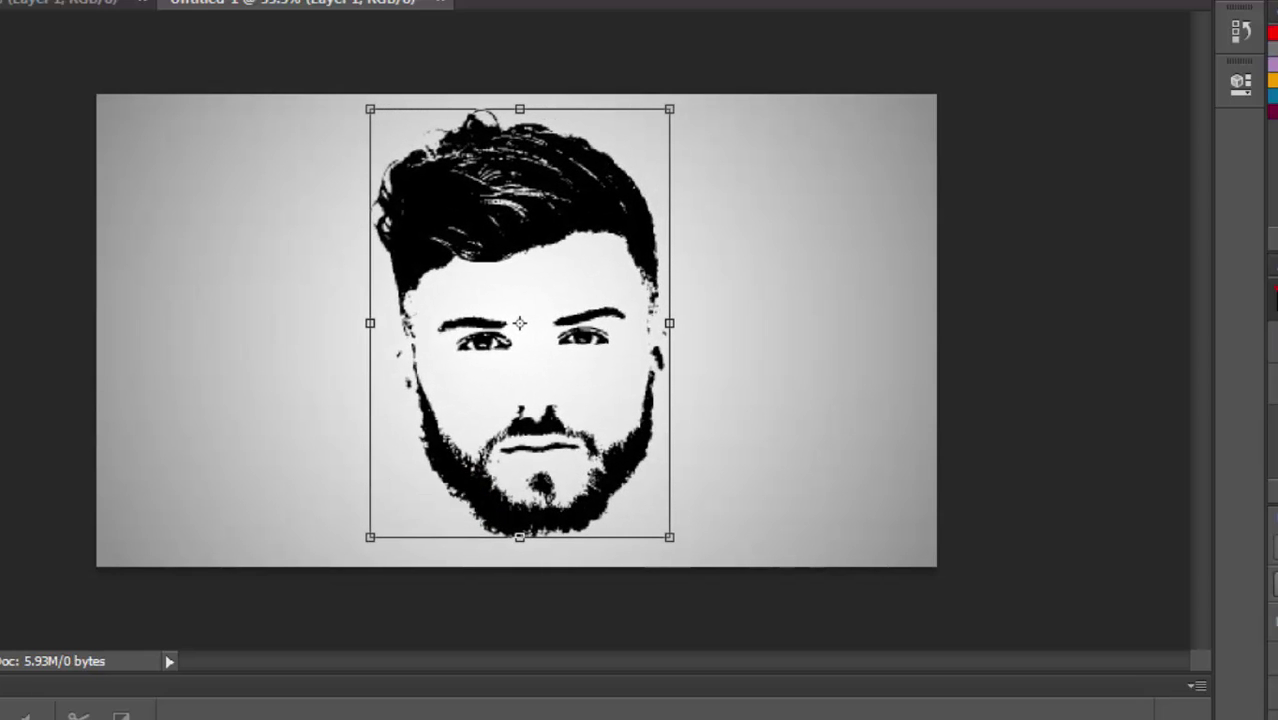
{"action": "left_click_drag", "start_coordinate": [611, 387], "coordinate": [598, 372]}
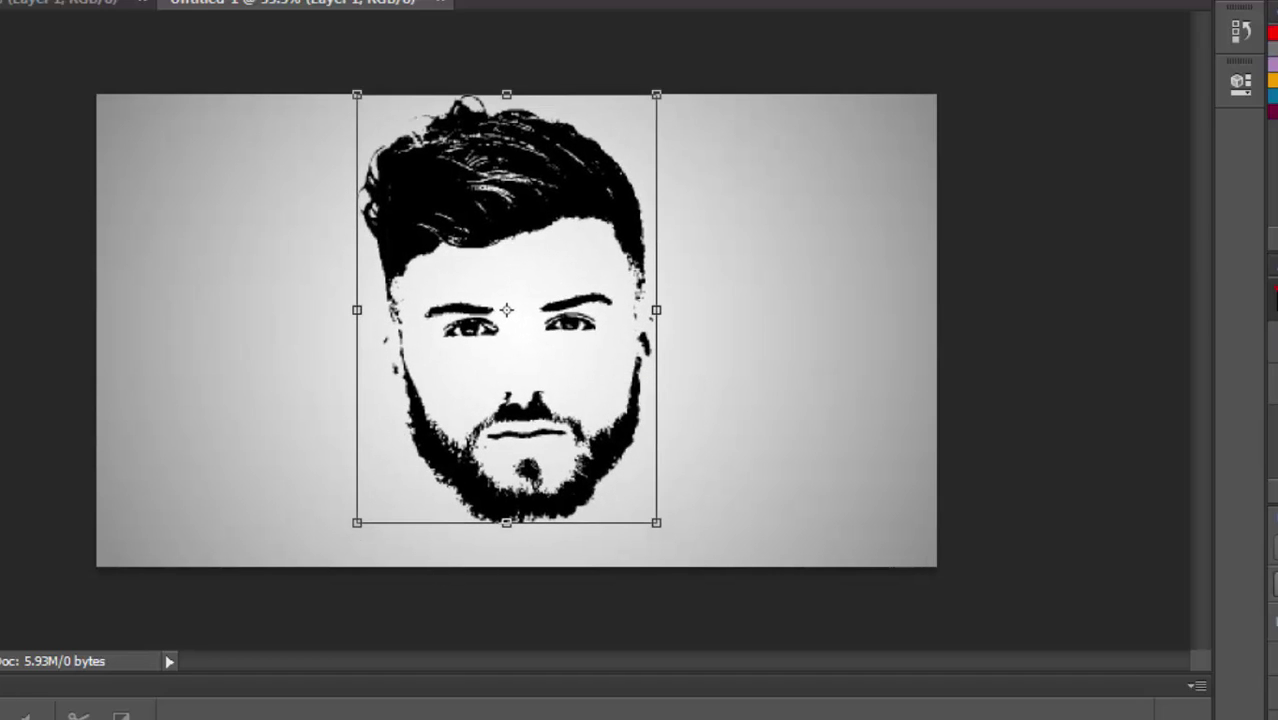
{"action": "mouse_move", "coordinate": [656, 522]}
{"action": "left_mouse_down"}
{"action": "mouse_move", "coordinate": [660, 535]}
{"action": "mouse_move", "coordinate": [660, 523]}
{"action": "left_mouse_up"}
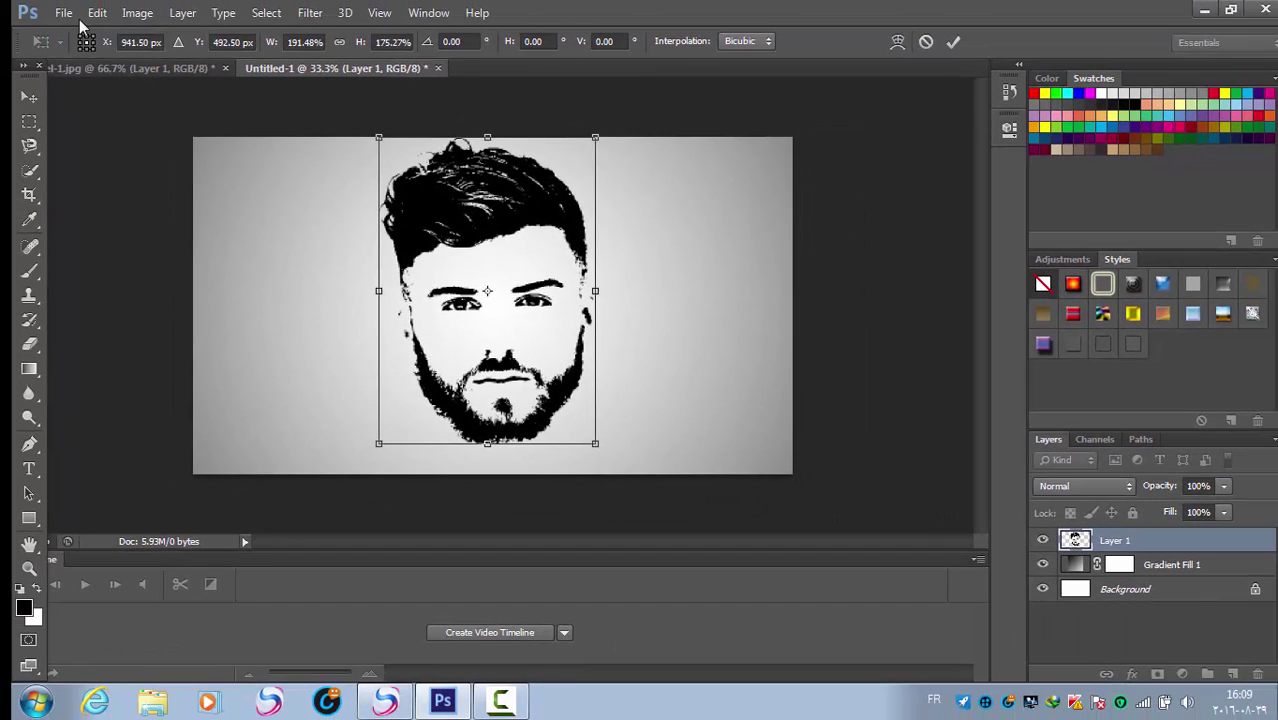
{"action": "key", "text": "Return"}
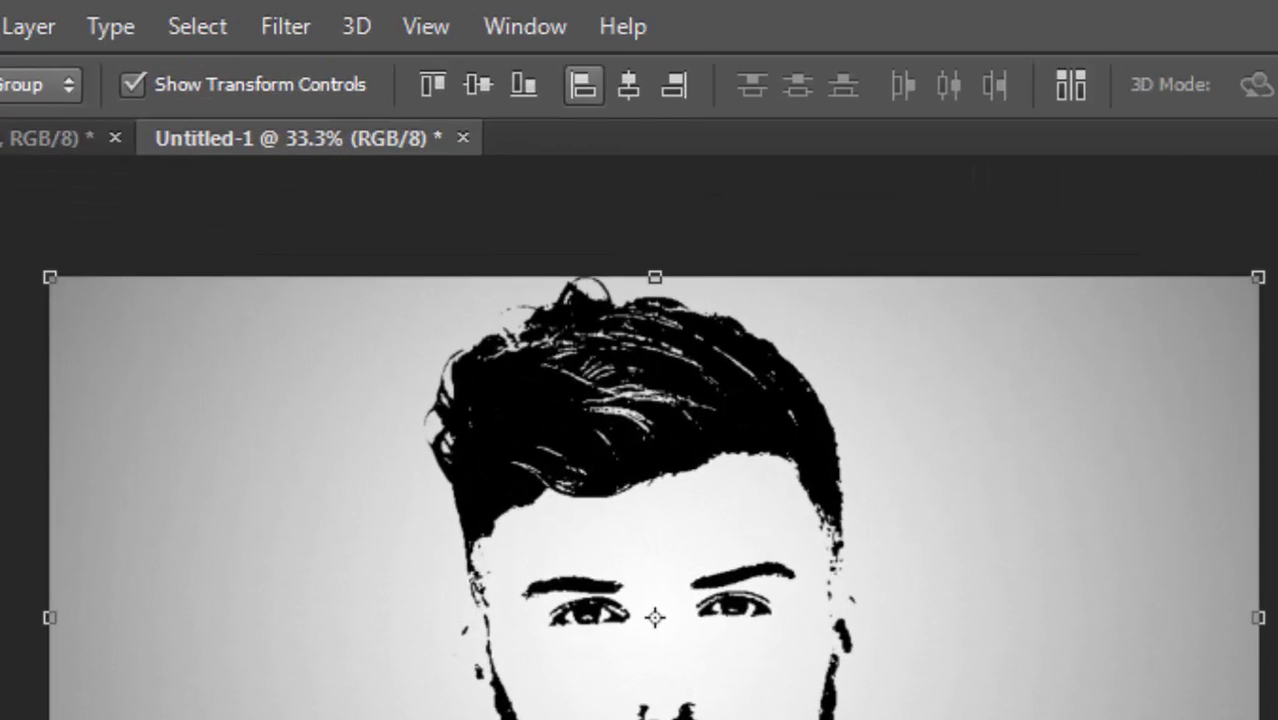
{"action": "left_click", "coordinate": [629, 84]}
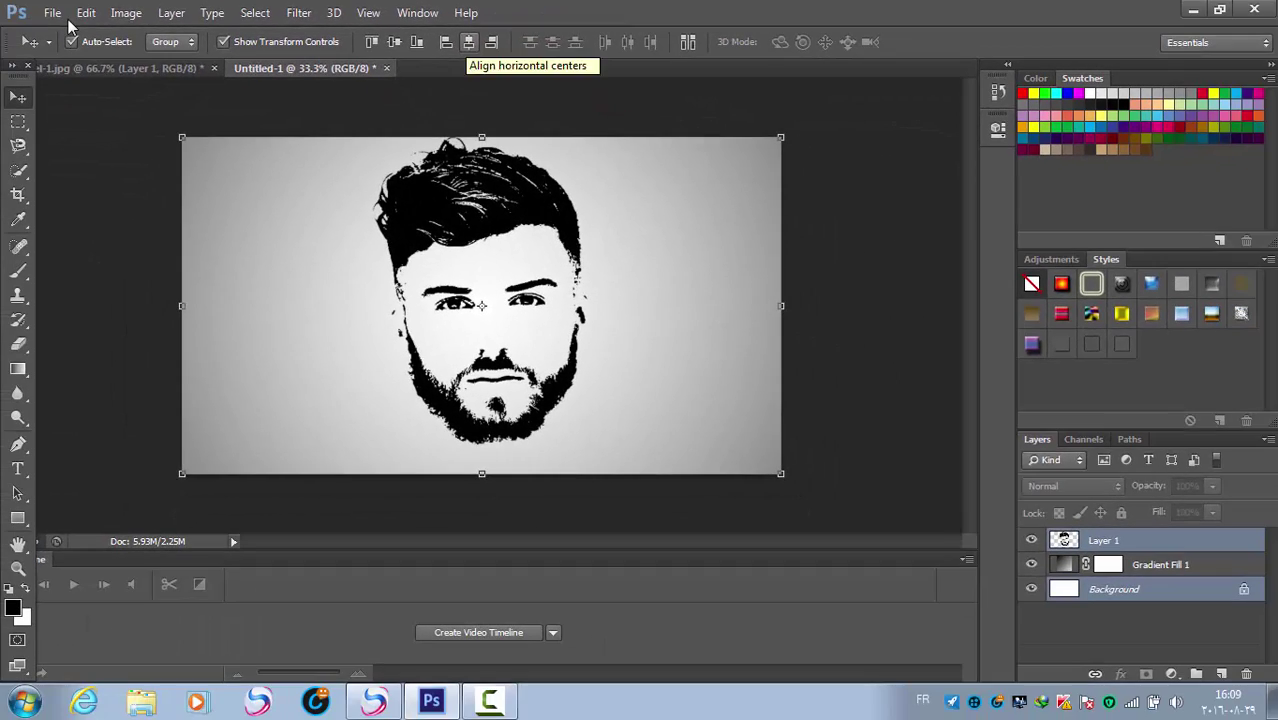
{"action": "key", "text": "alt+bracketleft"}
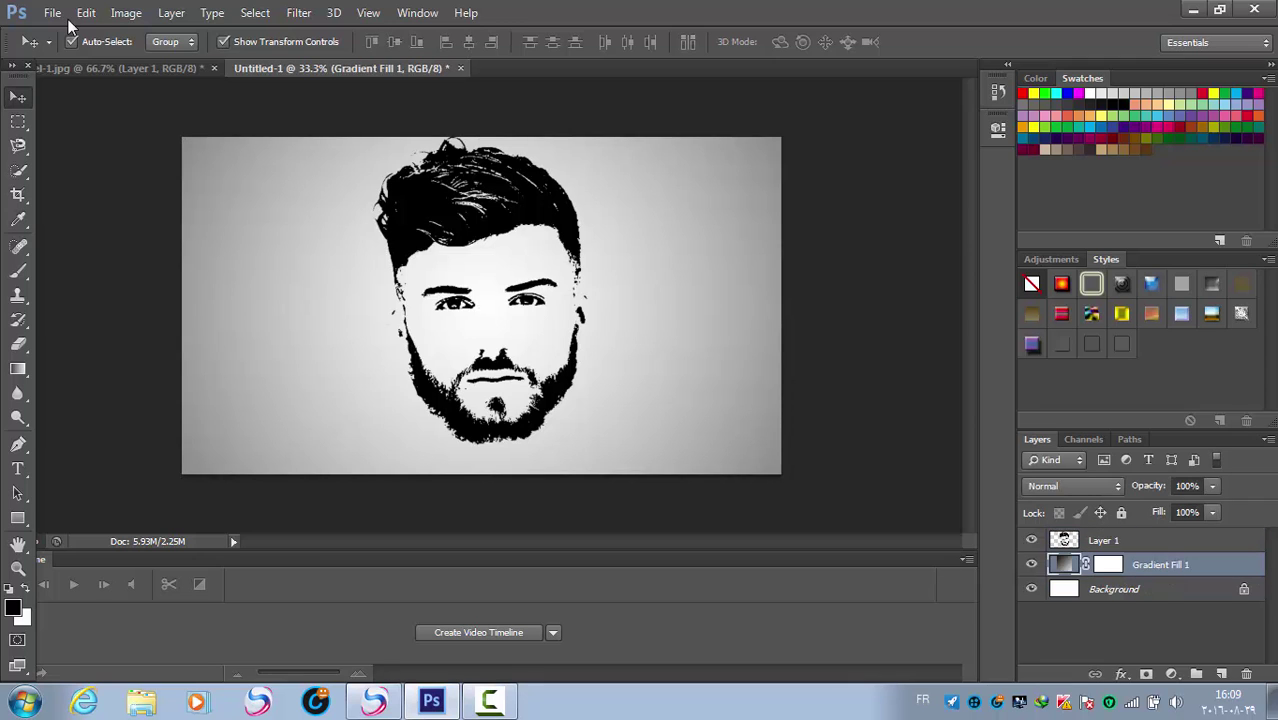
Open the galaxy texture and convert its Background into editable Layer 0.
{"action": "left_click", "coordinate": [55, 12]}
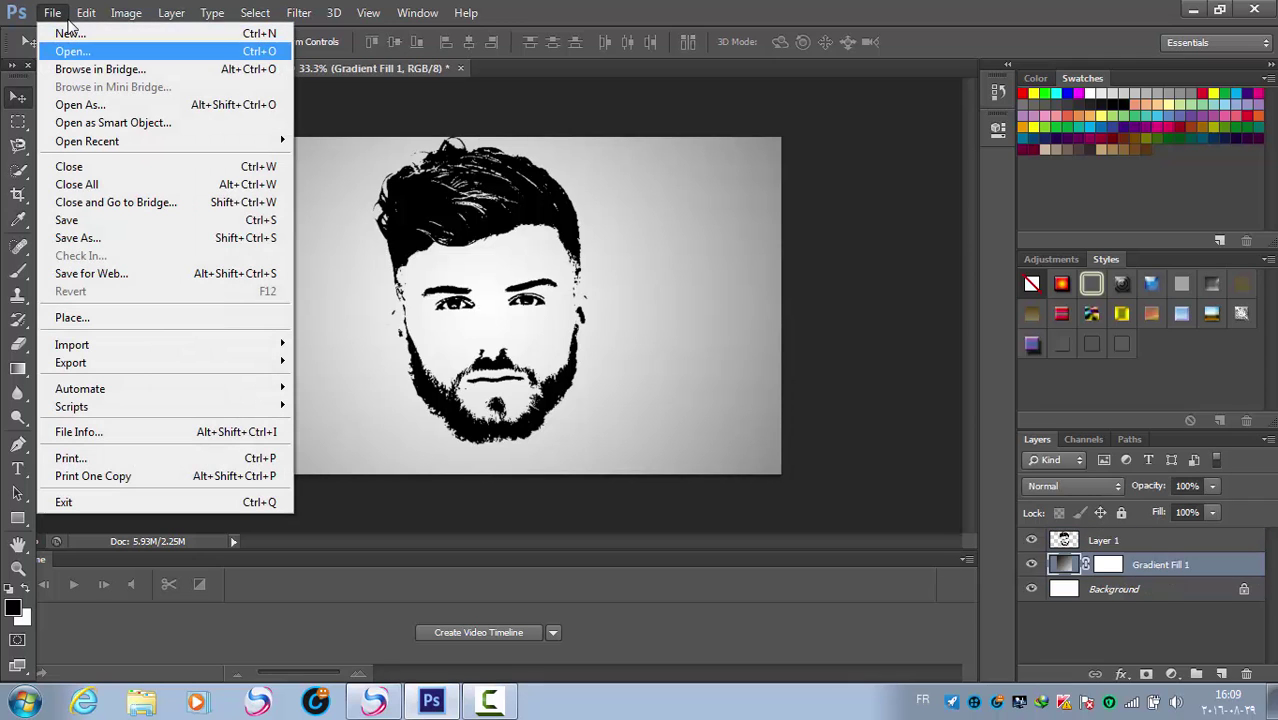
{"action": "left_click", "coordinate": [70, 51]}
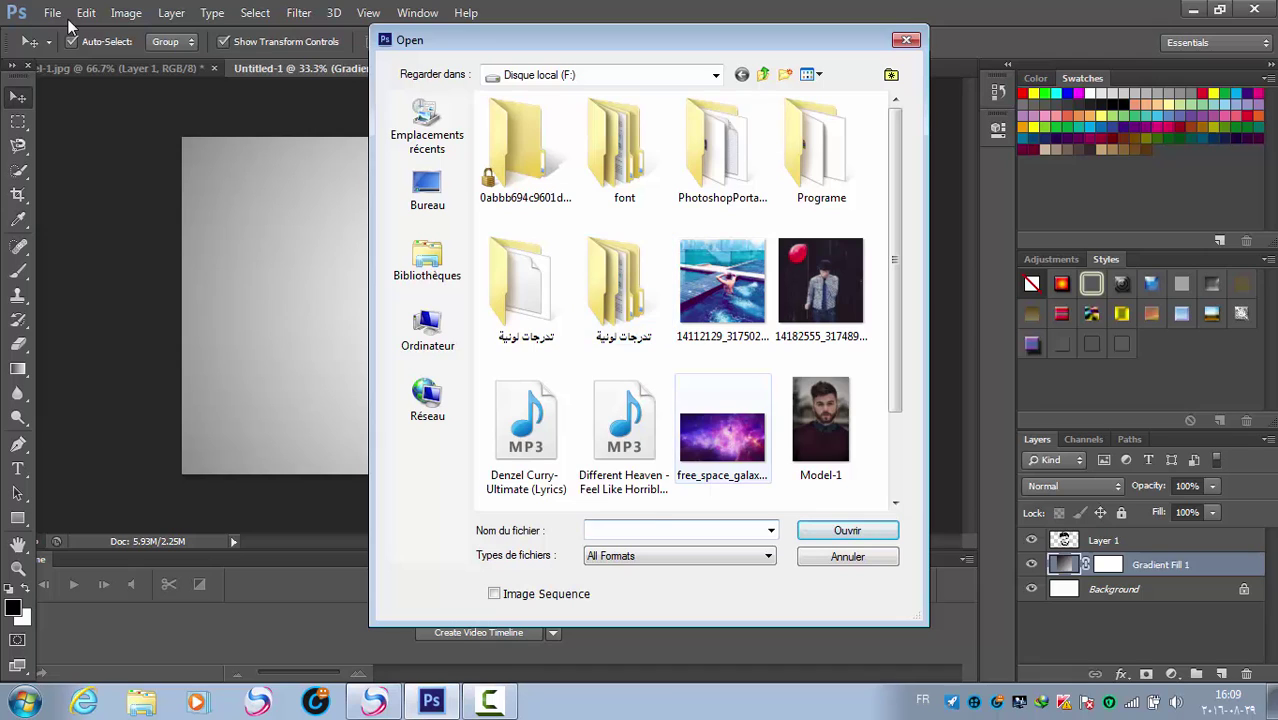
{"action": "key", "text": "Return"}
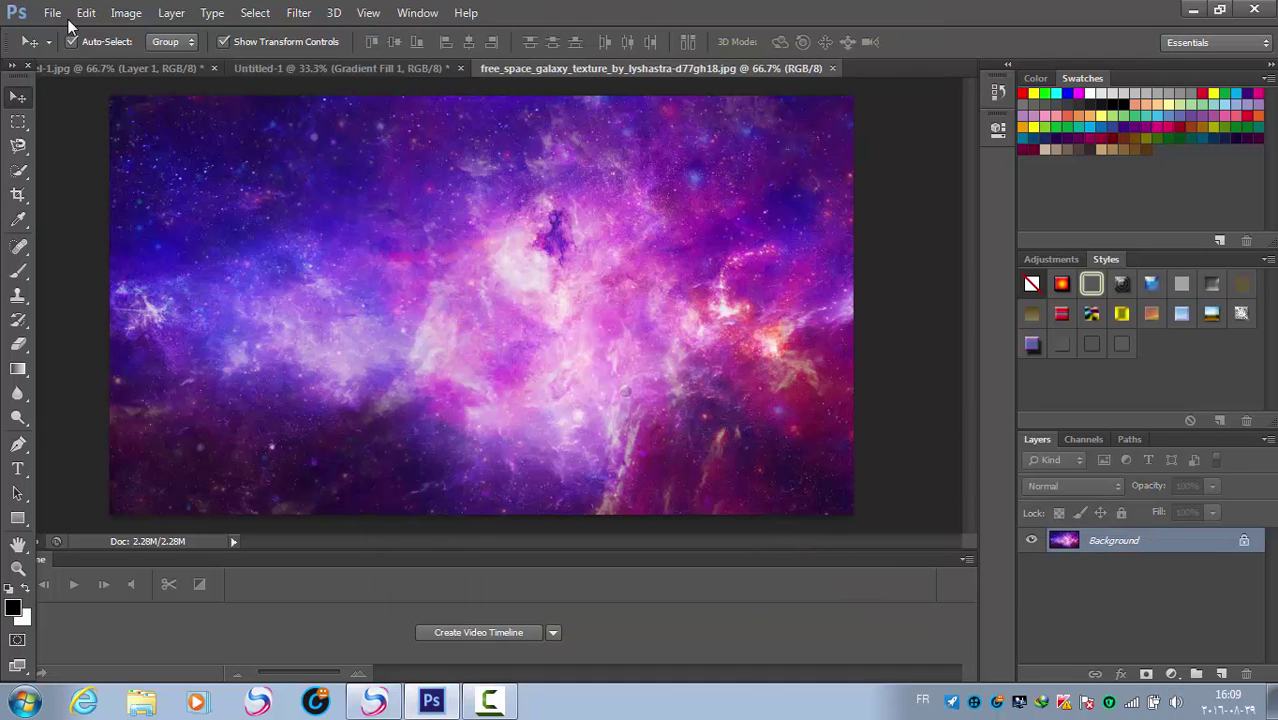
{"action": "double_click", "coordinate": [1113, 540]}
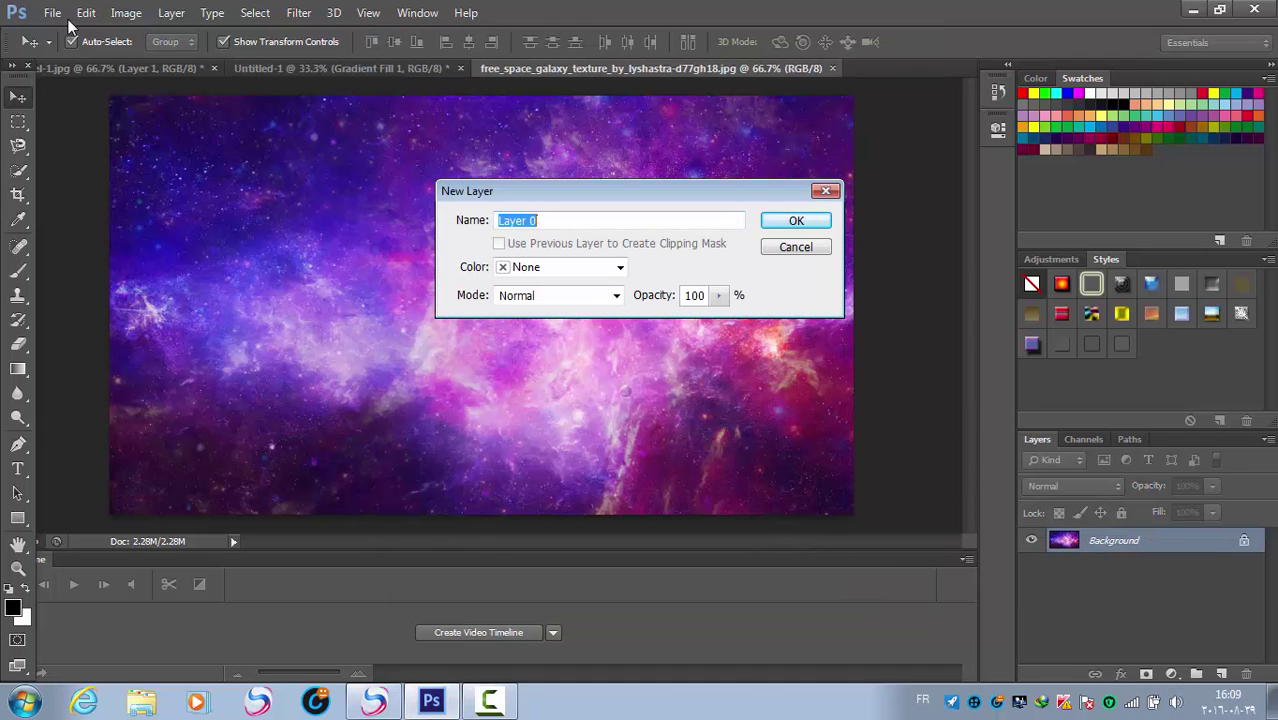
{"action": "key", "text": "Return"}
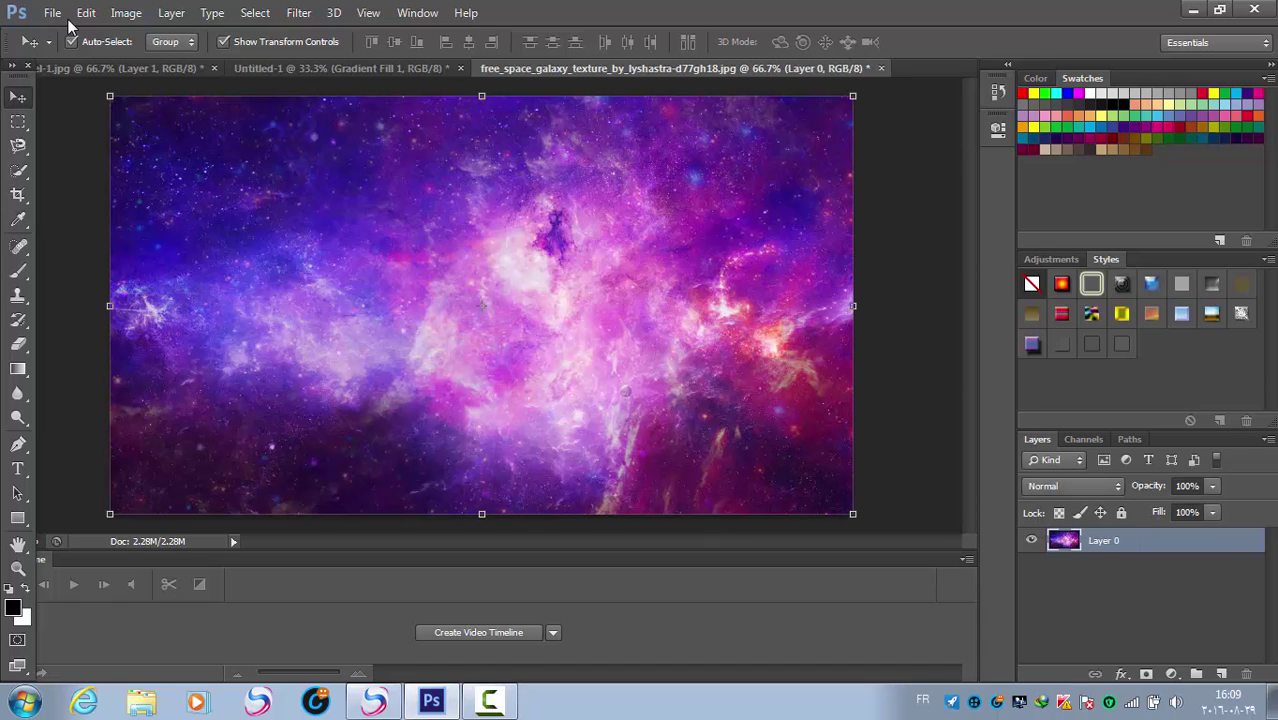
Drag the galaxy into Untitled-1 and stack Layer 2 above the face Layer 1.
{"action": "left_click_drag", "start_coordinate": [480, 300], "coordinate": [340, 68]}
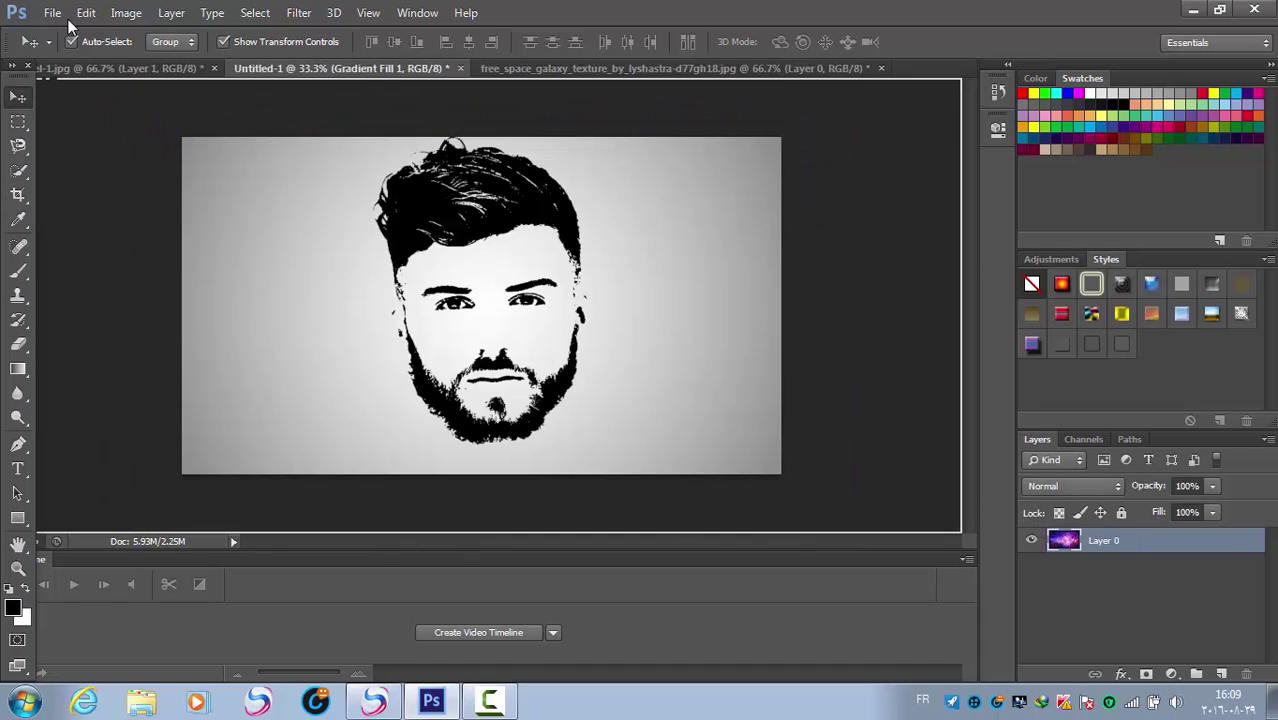
{"action": "left_click_drag", "start_coordinate": [70, 24], "coordinate": [480, 300]}
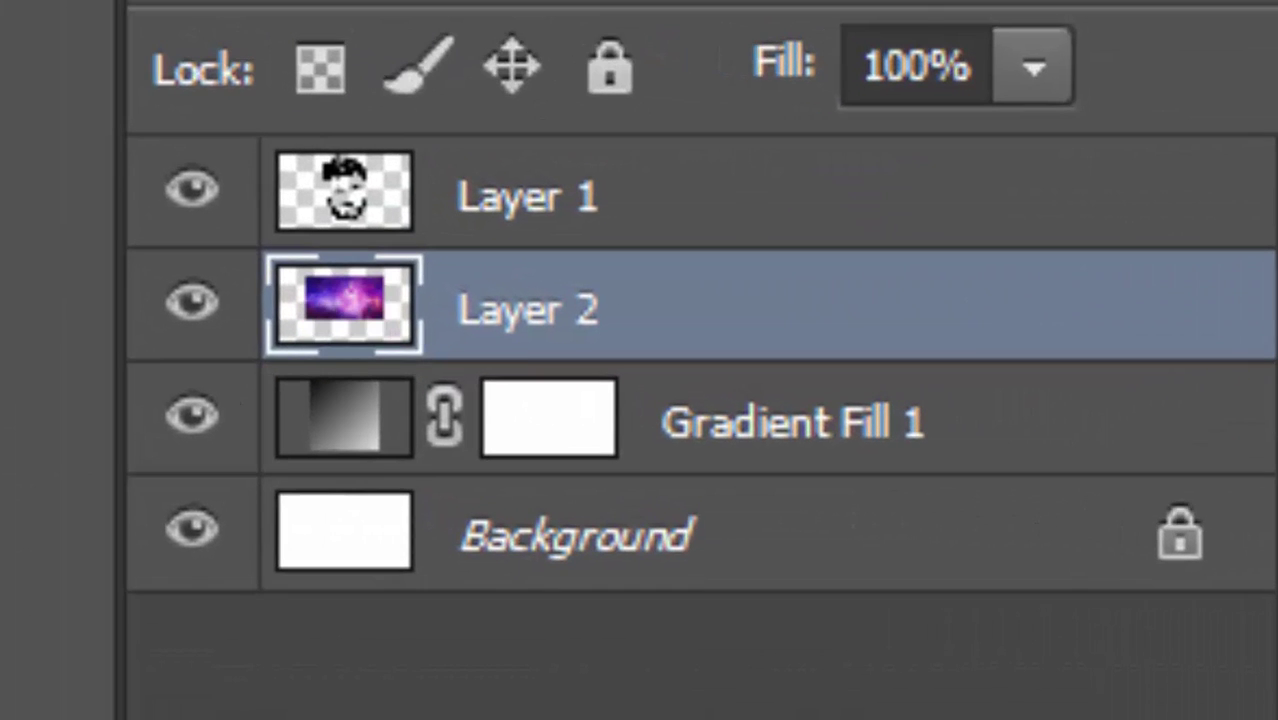
{"action": "left_click_drag", "start_coordinate": [530, 310], "coordinate": [530, 200]}
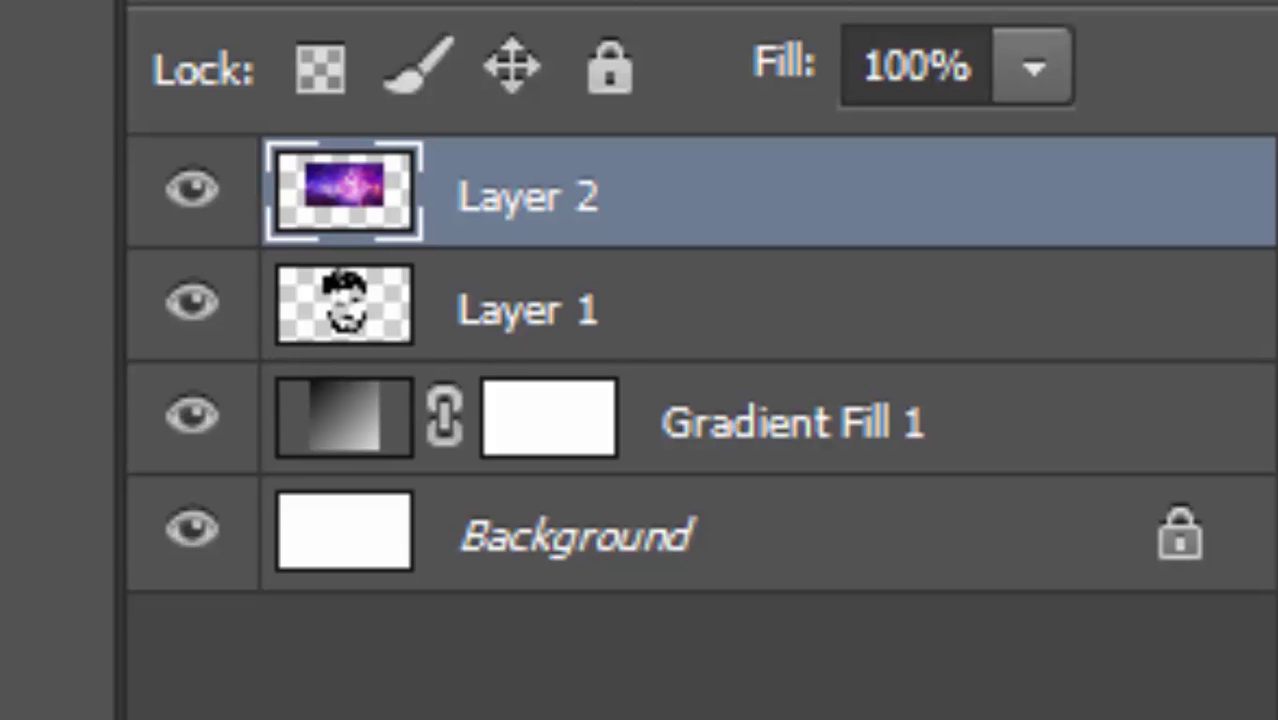
Clip galaxy Layer 2 to the head stencil and scale it to cover the head and beard.
{"action": "key", "text": "ctrl+alt+g"}
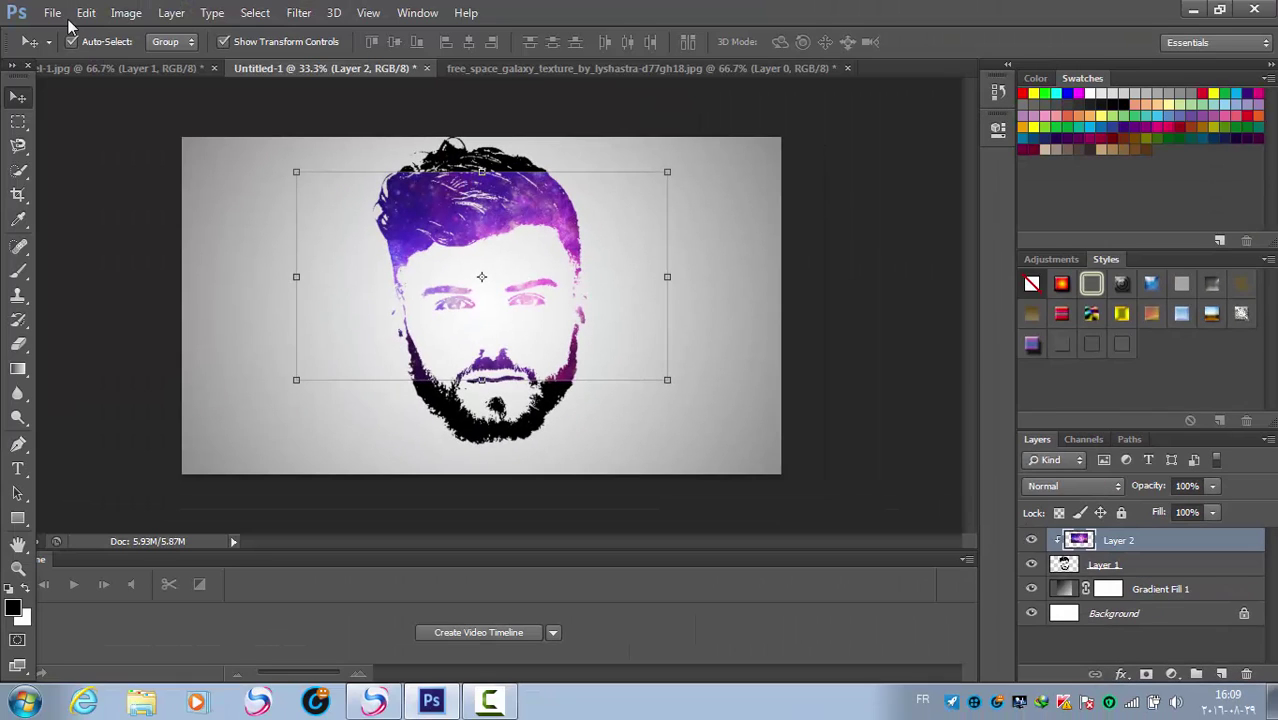
{"action": "left_click_drag", "start_coordinate": [667, 380], "coordinate": [770, 476]}
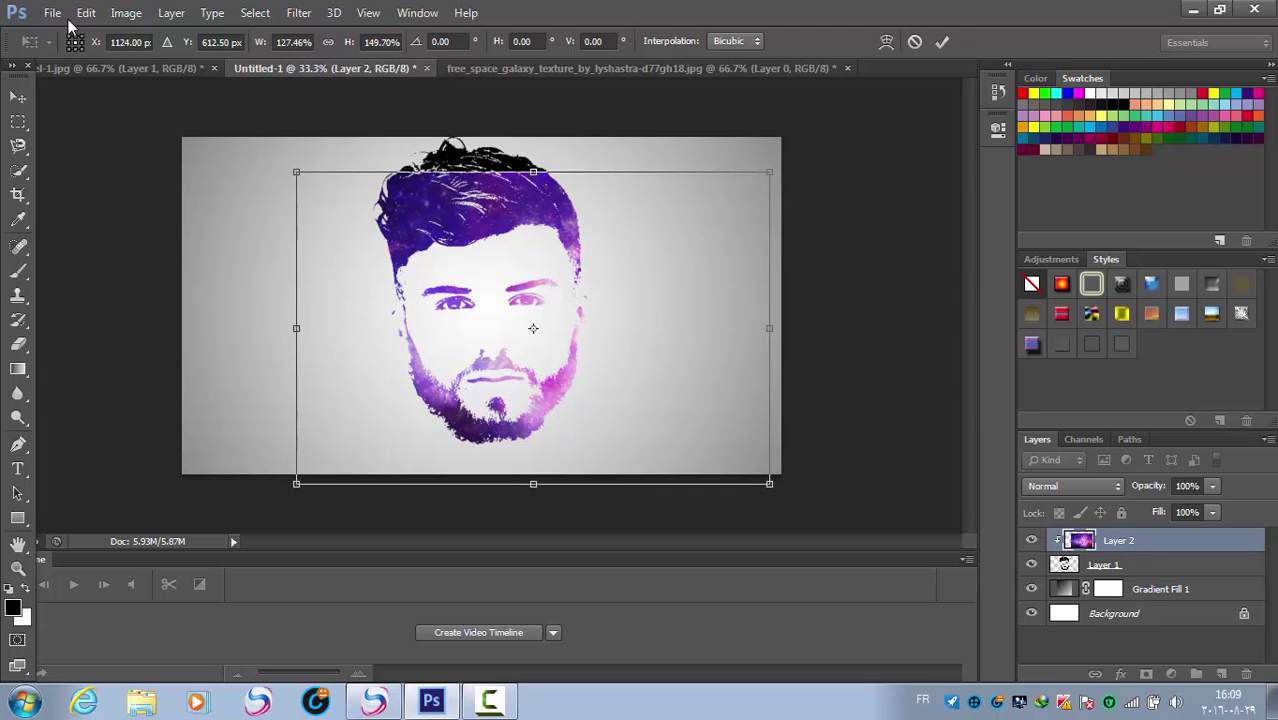
{"action": "left_click_drag", "start_coordinate": [542, 328], "coordinate": [398, 228]}
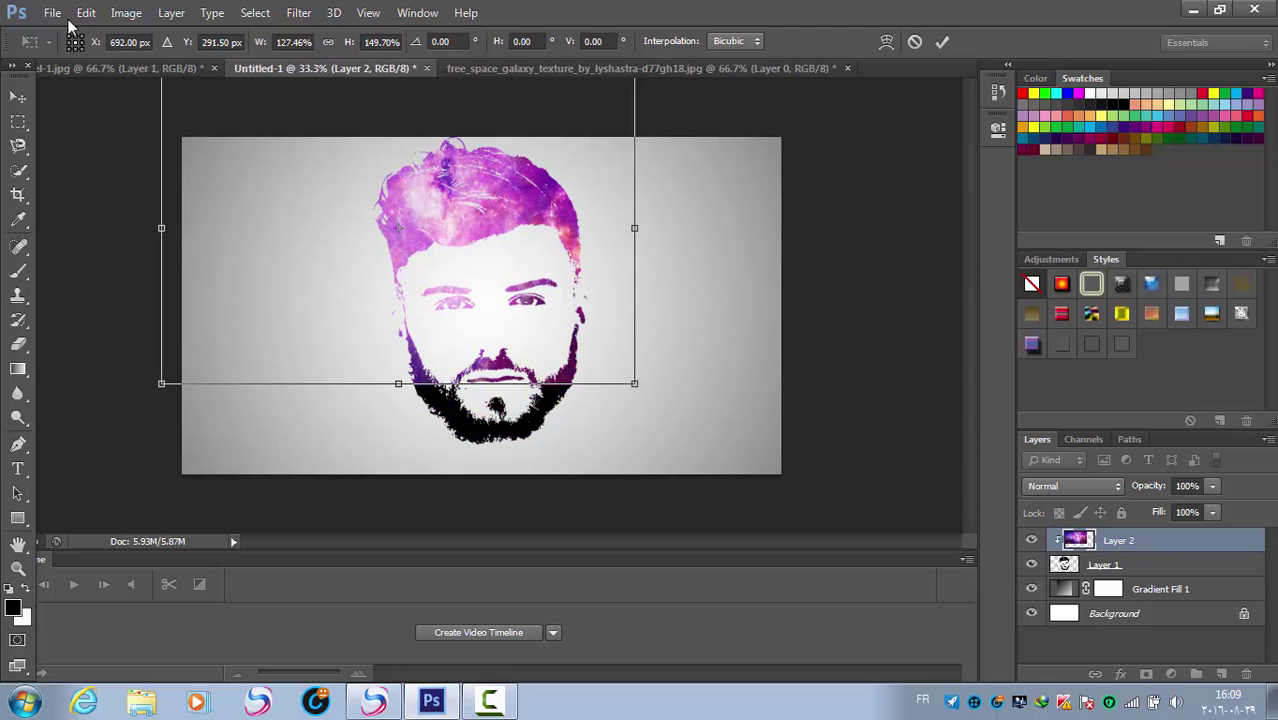
{"action": "left_click_drag", "start_coordinate": [634, 383], "coordinate": [841, 428]}
{"action": "left_click_drag", "start_coordinate": [668, 295], "coordinate": [779, 333]}
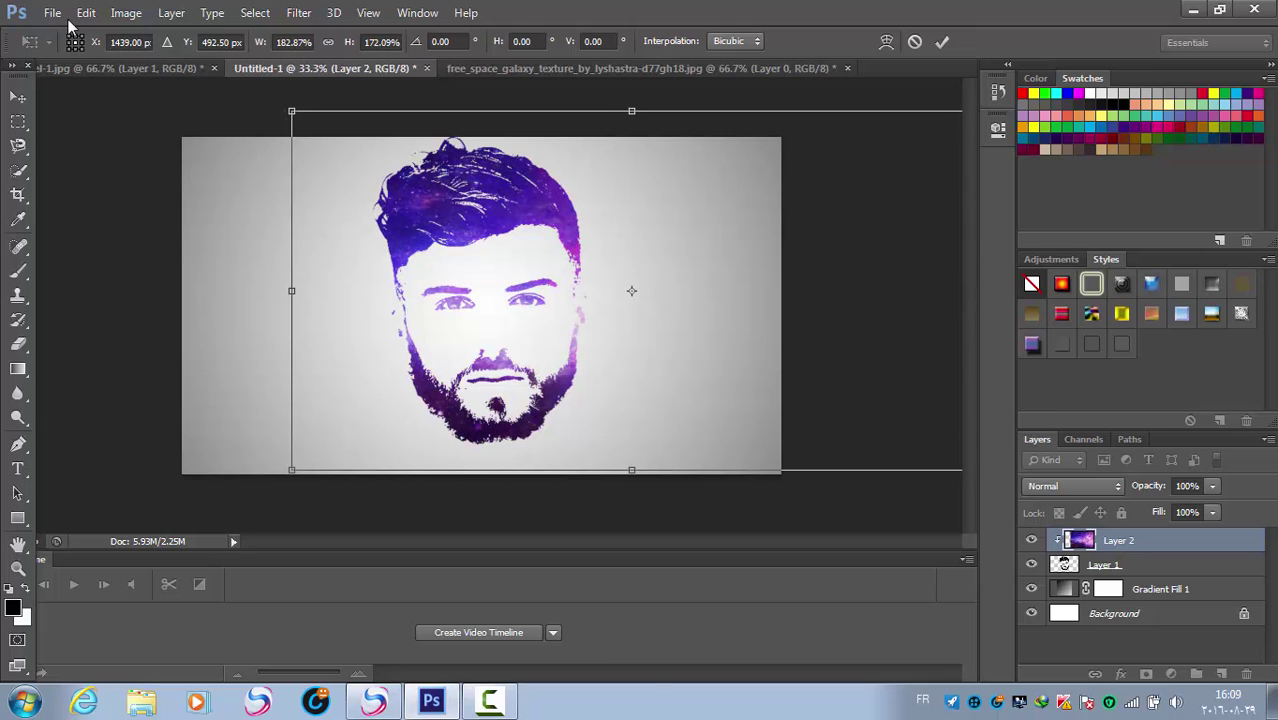
{"action": "left_click_drag", "start_coordinate": [631, 470], "coordinate": [631, 503]}
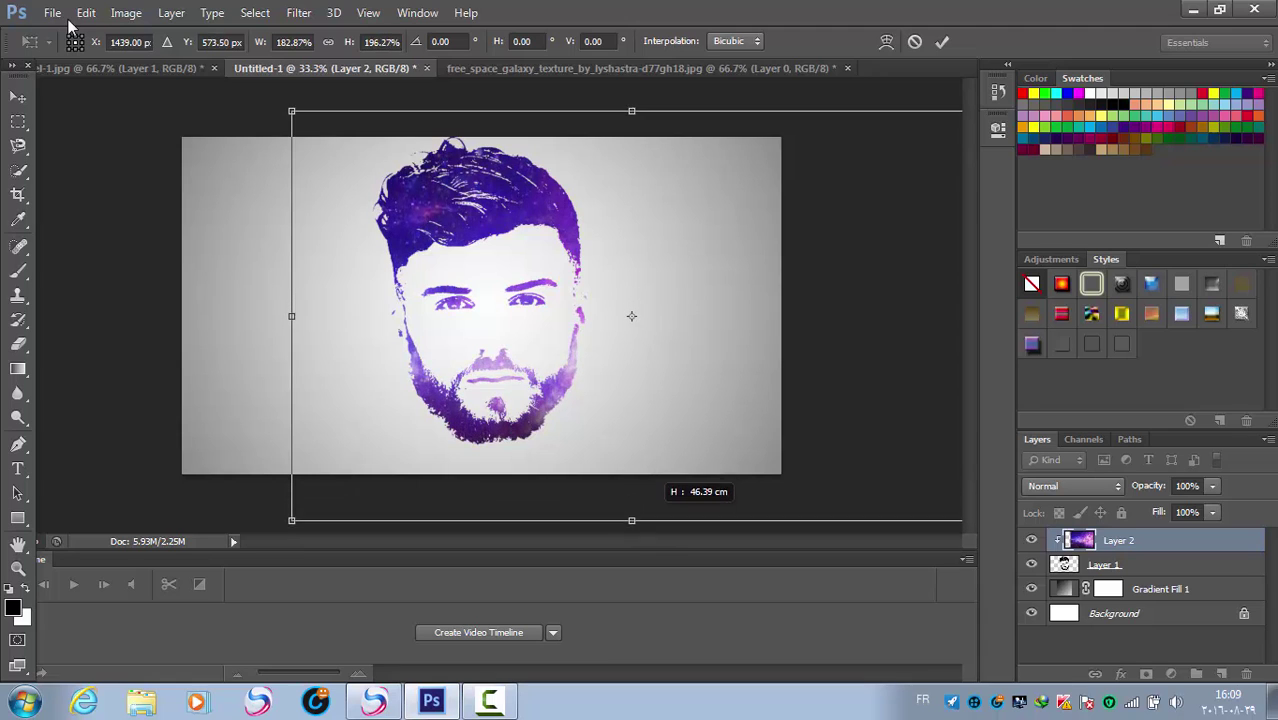
{"action": "left_click_drag", "start_coordinate": [631, 503], "coordinate": [631, 496]}
{"action": "left_click_drag", "start_coordinate": [475, 371], "coordinate": [505, 377]}
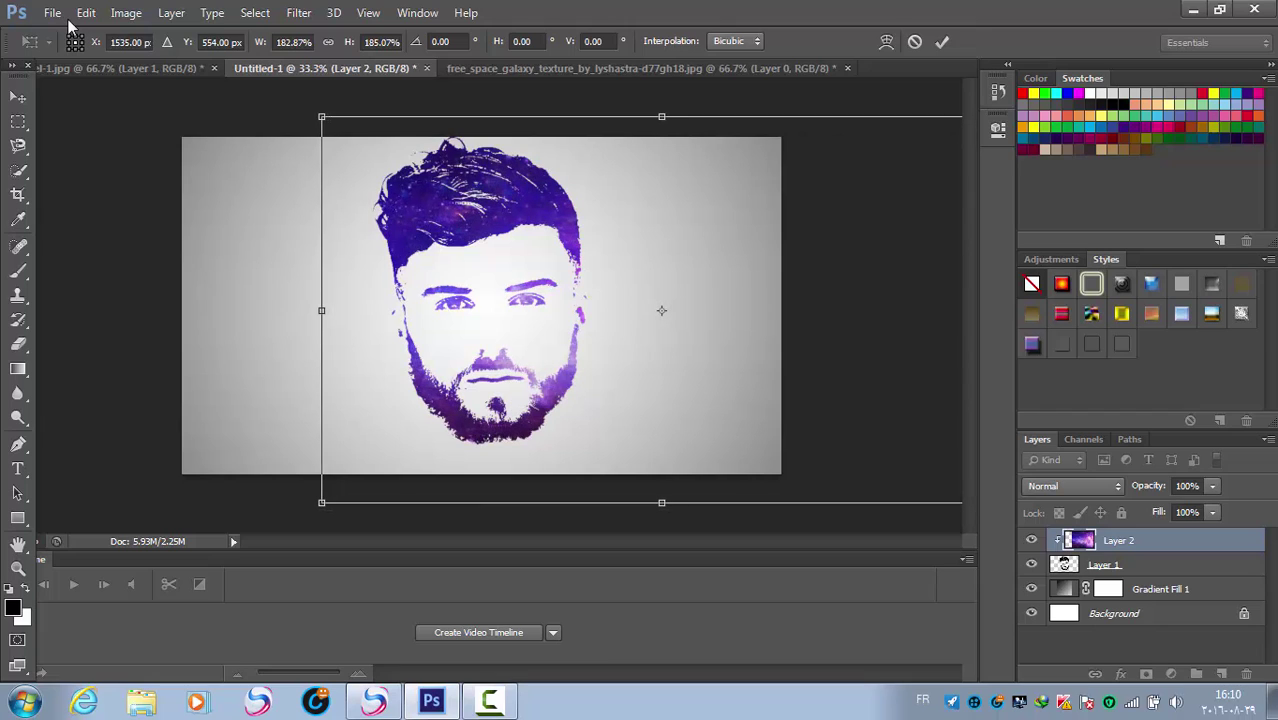
{"action": "key", "text": "Return"}
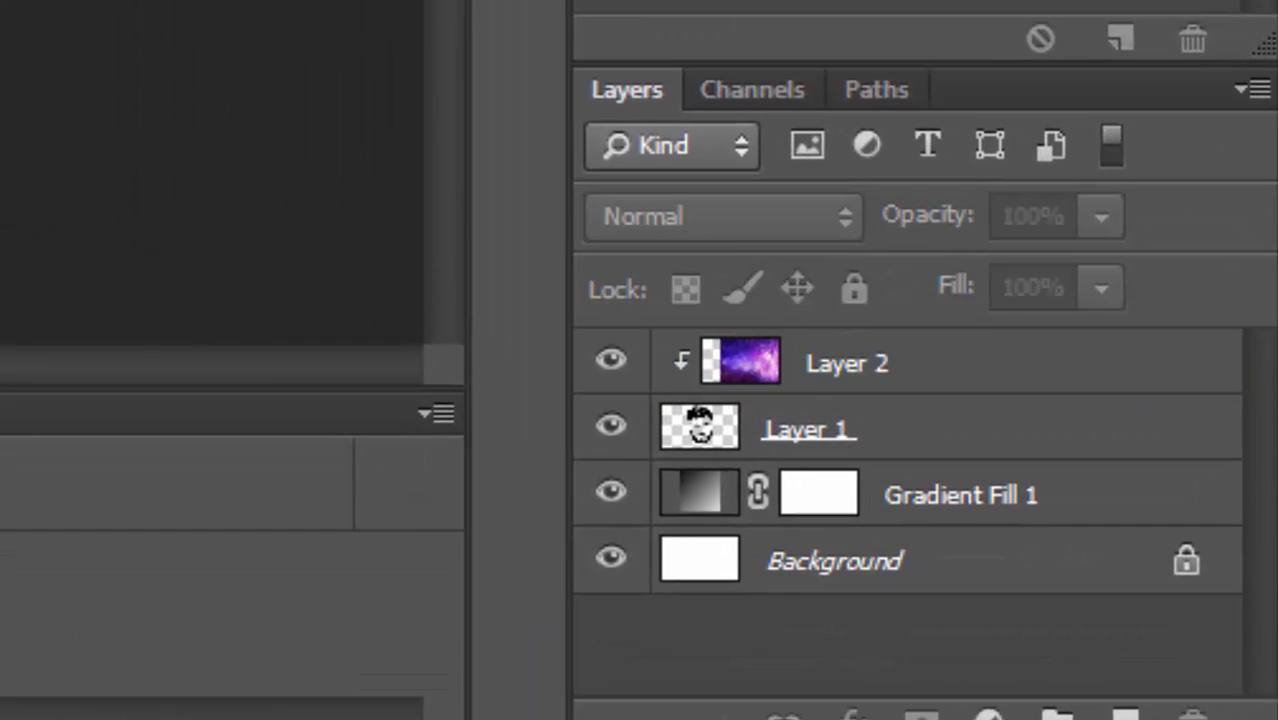
Open Layer 1's layer style to the Bevel & Emboss settings.
{"action": "left_click", "coordinate": [808, 430]}
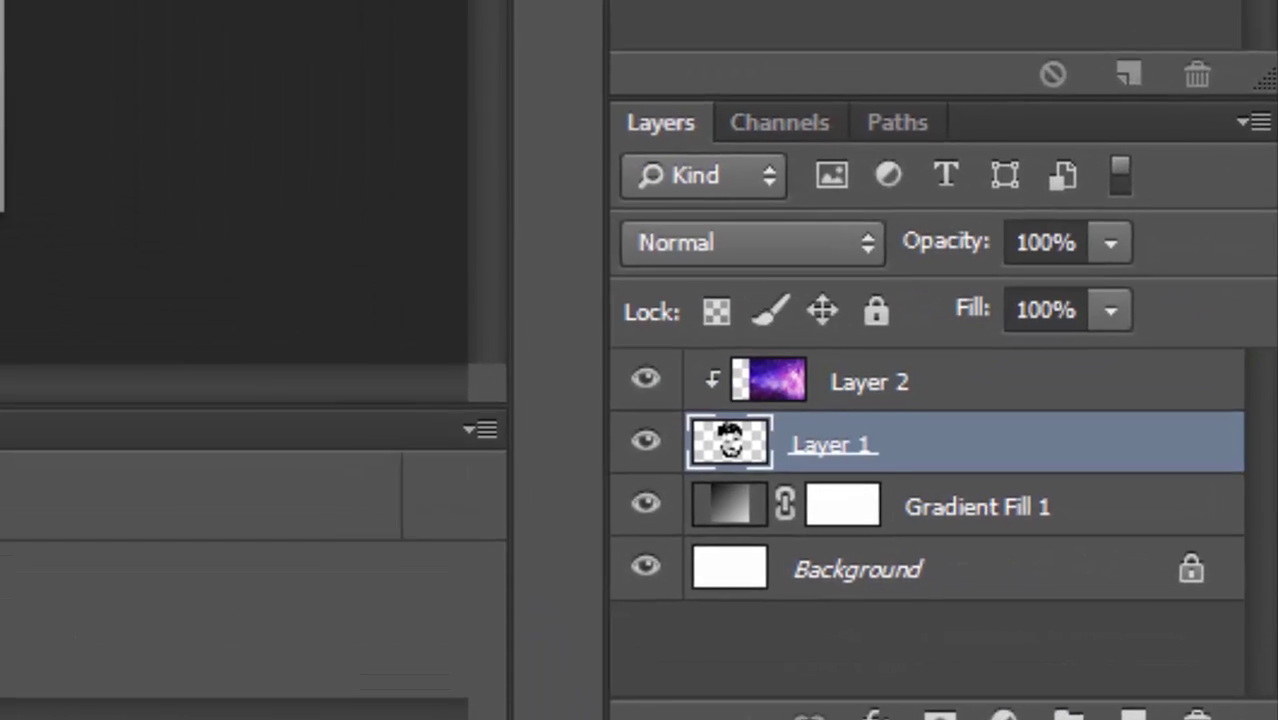
{"action": "right_click", "coordinate": [808, 430]}
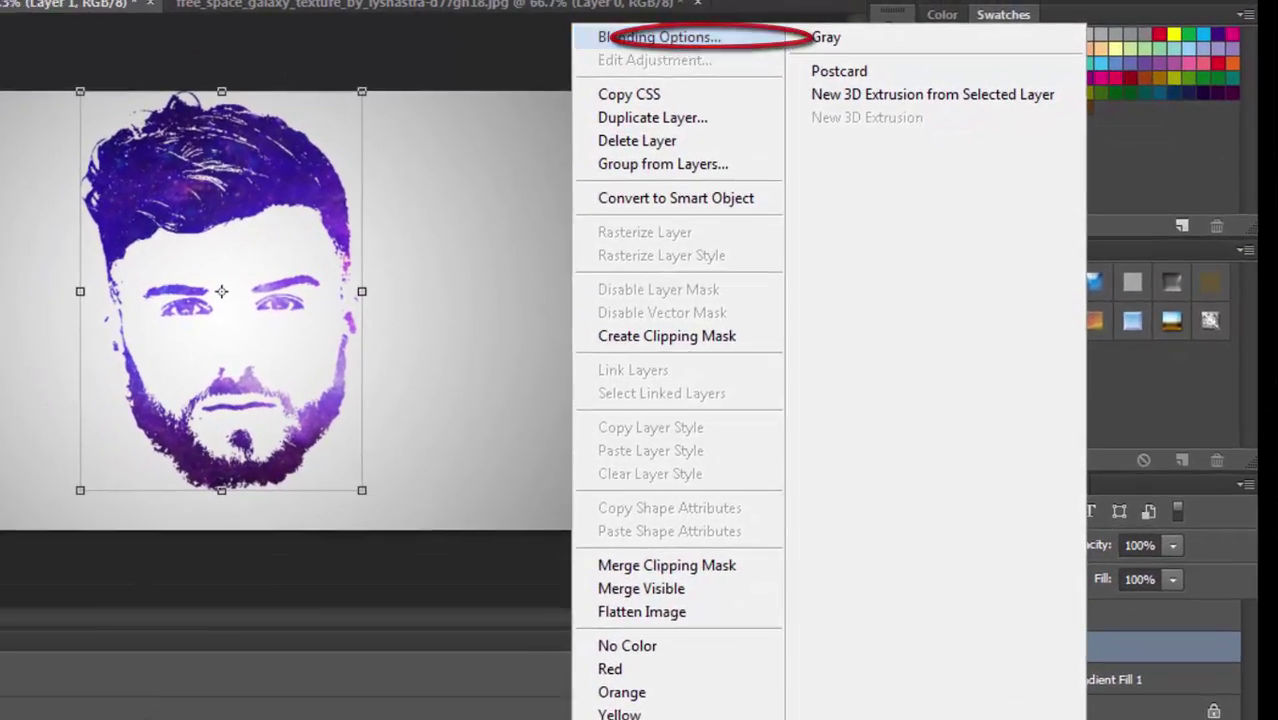
{"action": "left_click", "coordinate": [660, 37]}
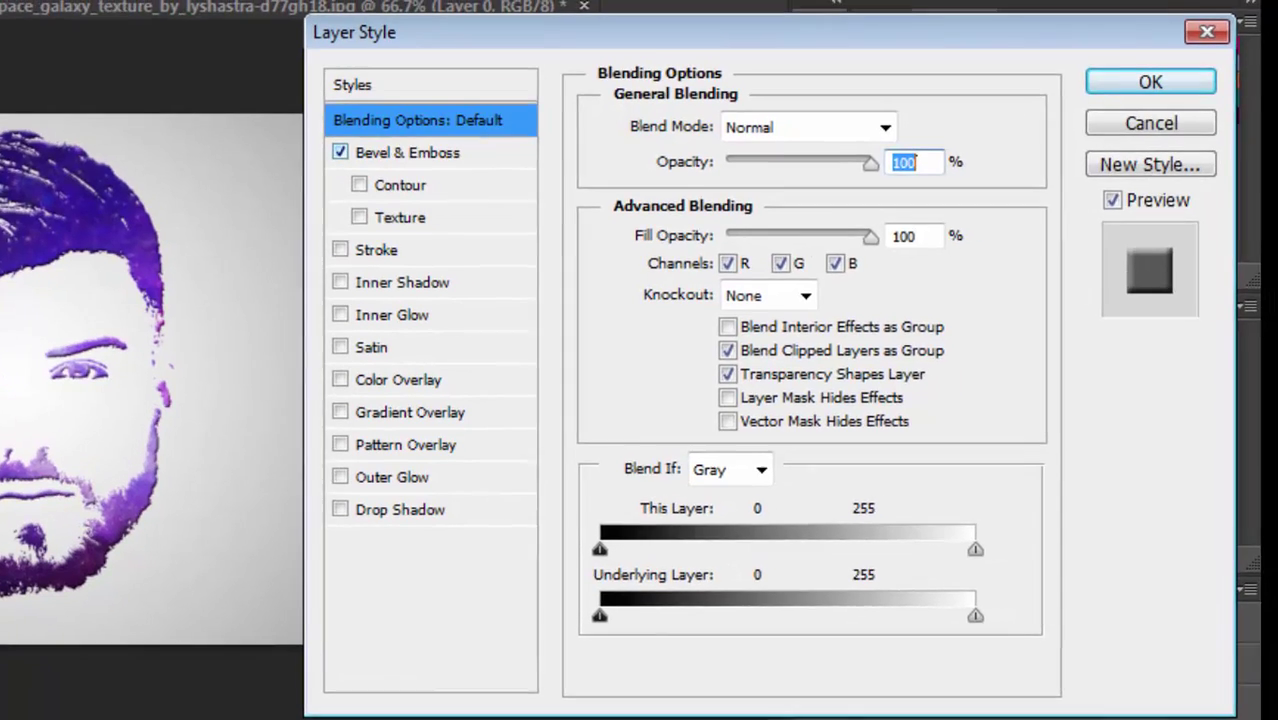
{"action": "left_click", "coordinate": [370, 157]}
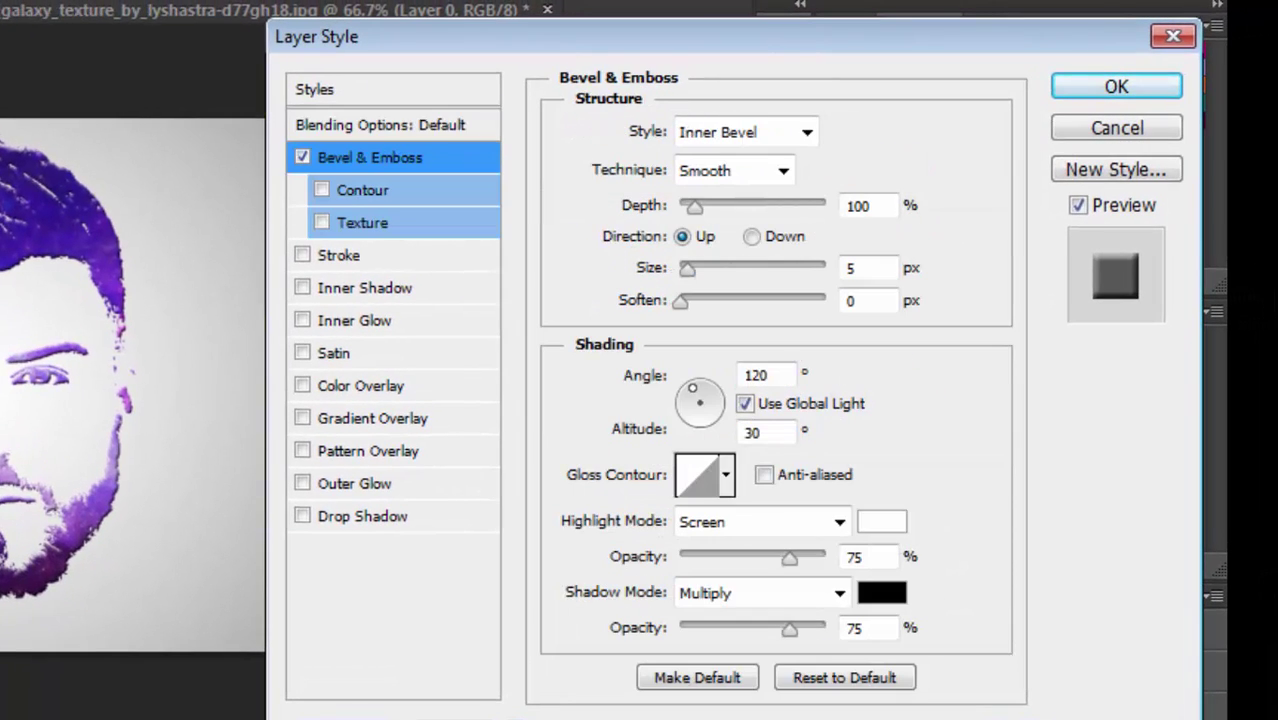
Set the bevel to Depth 52%, Size 10 px, Soften 1 px and apply it.
{"action": "left_click_drag", "start_coordinate": [694, 206], "coordinate": [681, 206]}
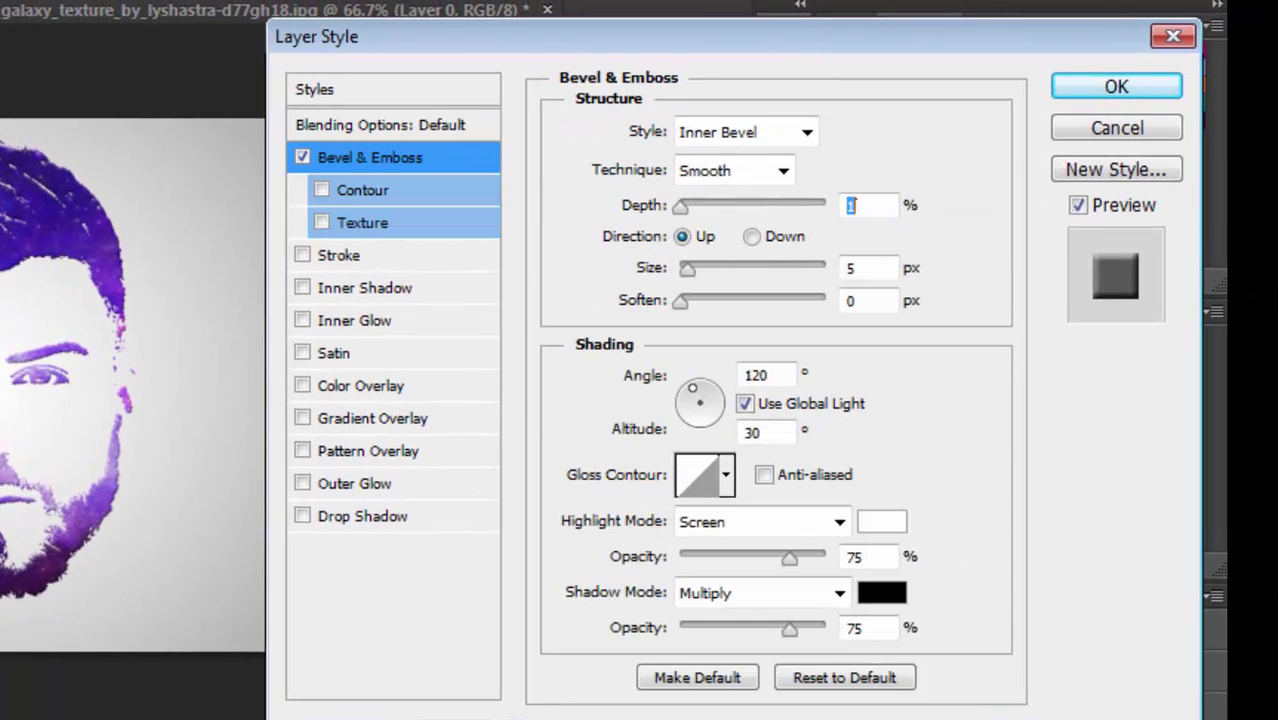
{"action": "key", "text": "shift+Up"}
{"action": "key", "text": "Tab"}
{"action": "key", "text": "Up"}
{"action": "key", "text": "Up"}
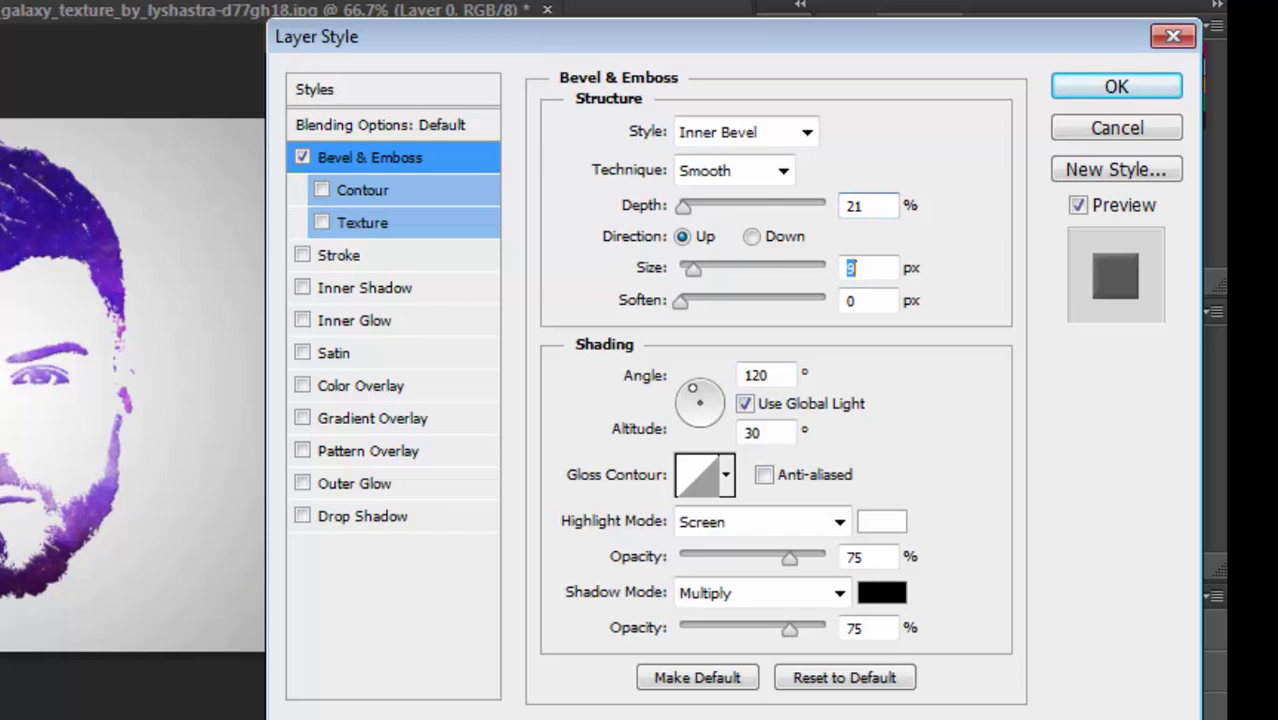
{"action": "key", "text": "Up"}
{"action": "key", "text": "Up"}
{"action": "key", "text": "Up"}
{"action": "key", "text": "shift+Tab"}
{"action": "key", "text": "shift+Tab"}
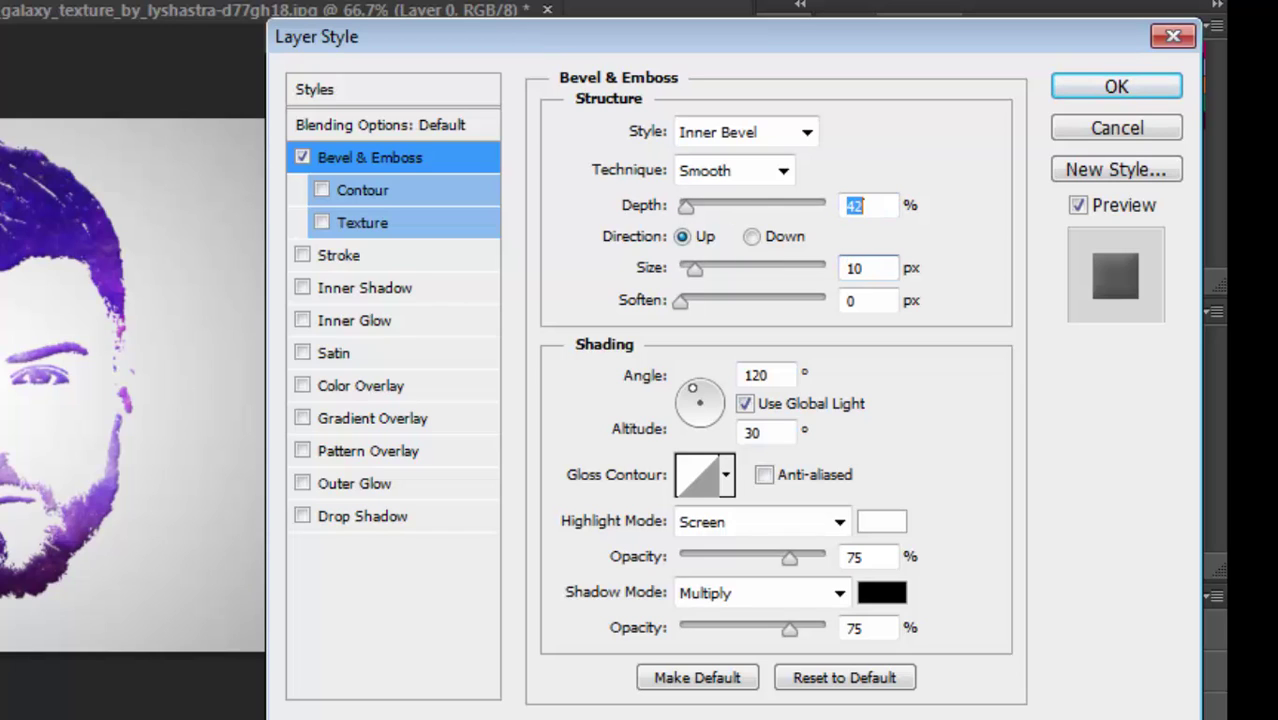
{"action": "key", "text": "shift+Up"}
{"action": "key", "text": "shift+Up"}
{"action": "key", "text": "shift+Up"}
{"action": "key", "text": "Up"}
{"action": "key", "text": "Tab"}
{"action": "key", "text": "Tab"}
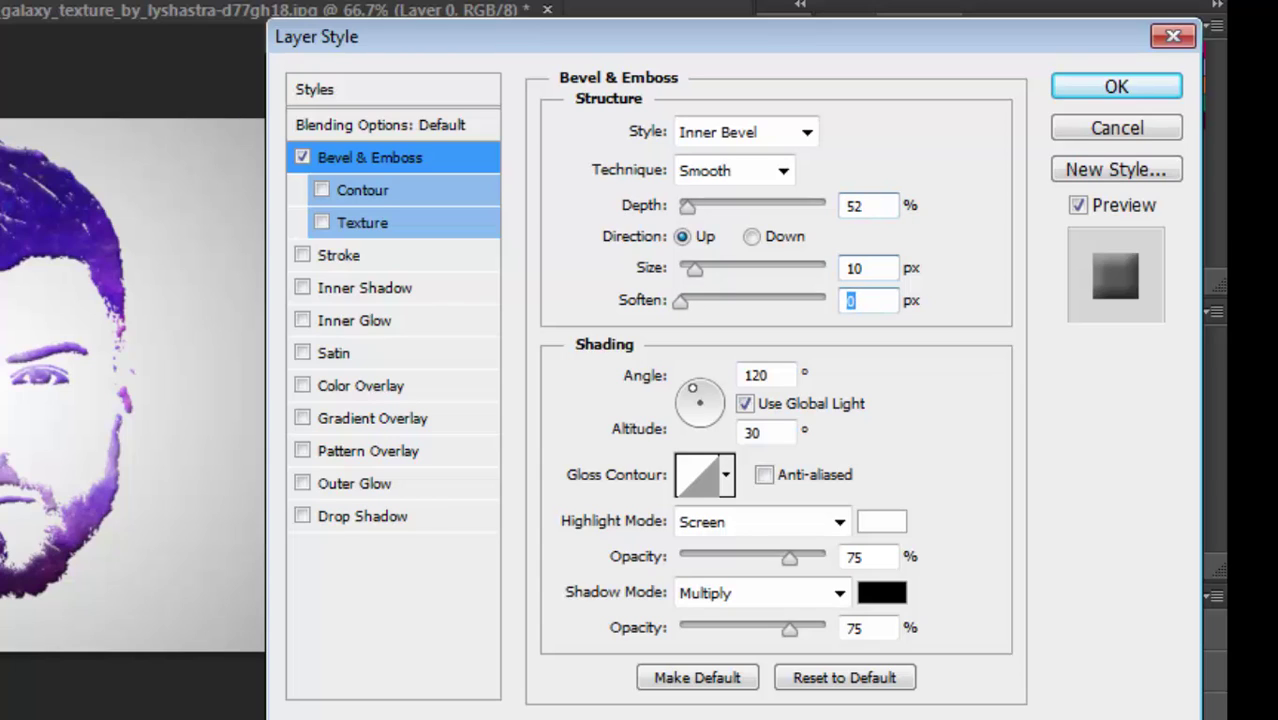
{"action": "key", "text": "Up"}
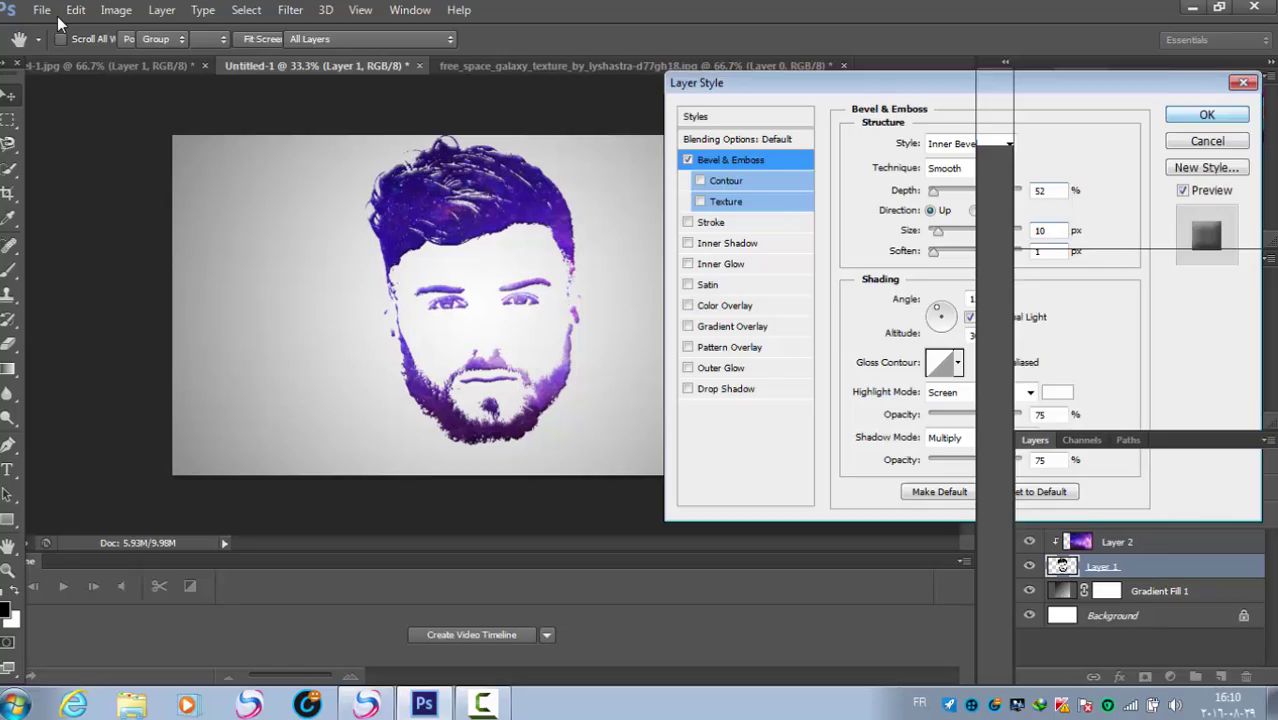
{"action": "key", "text": "Return"}
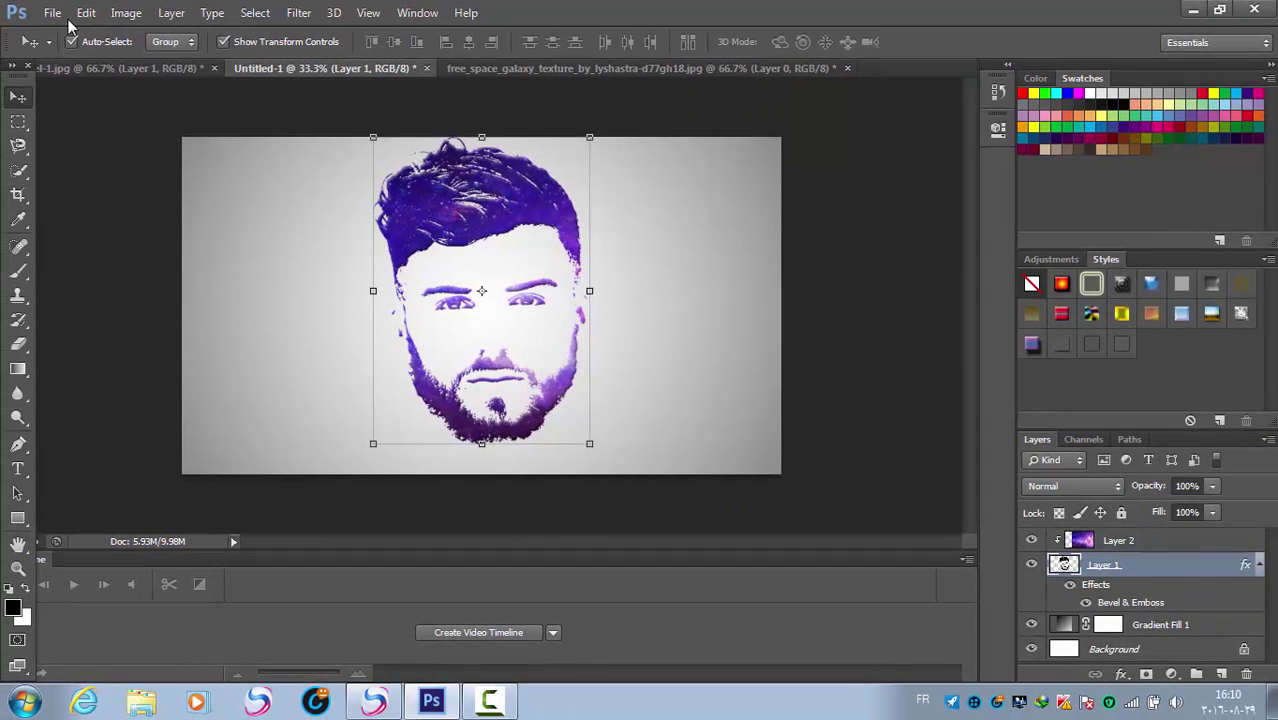
Deselect, then start a 70 pt text layer just below the face.
{"action": "key", "text": "ctrl+d"}
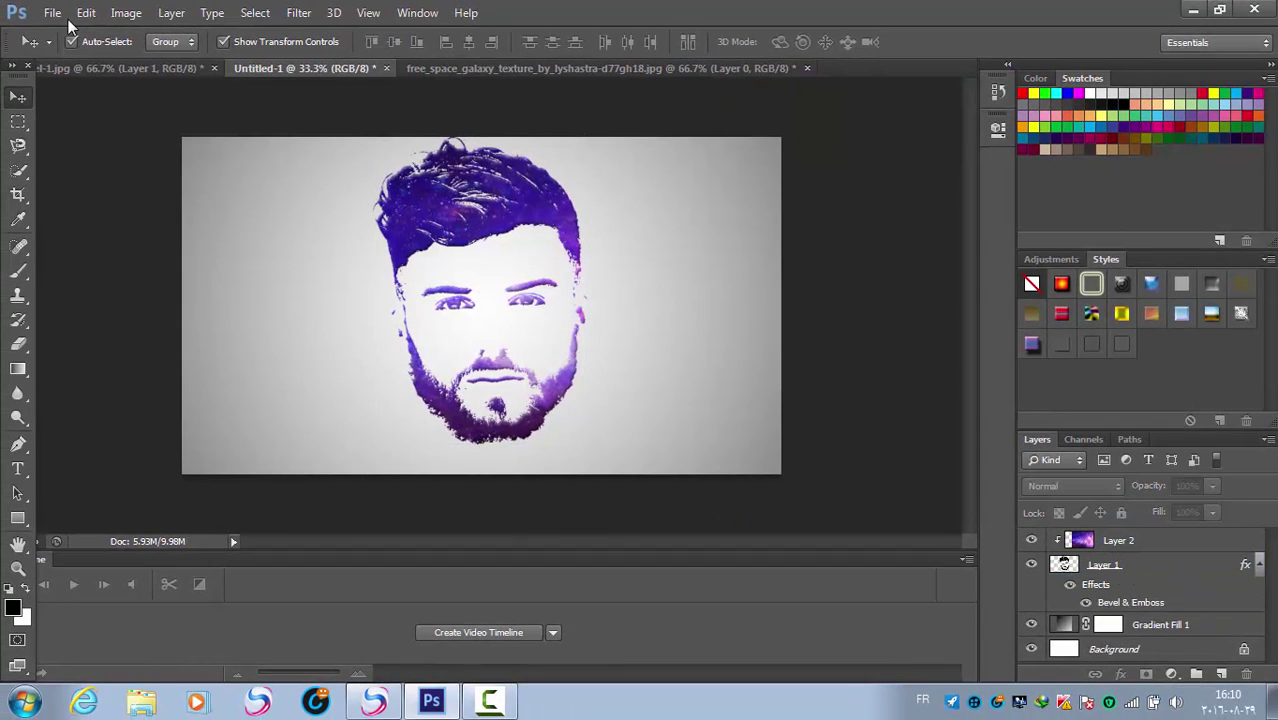
{"action": "key", "text": "t"}
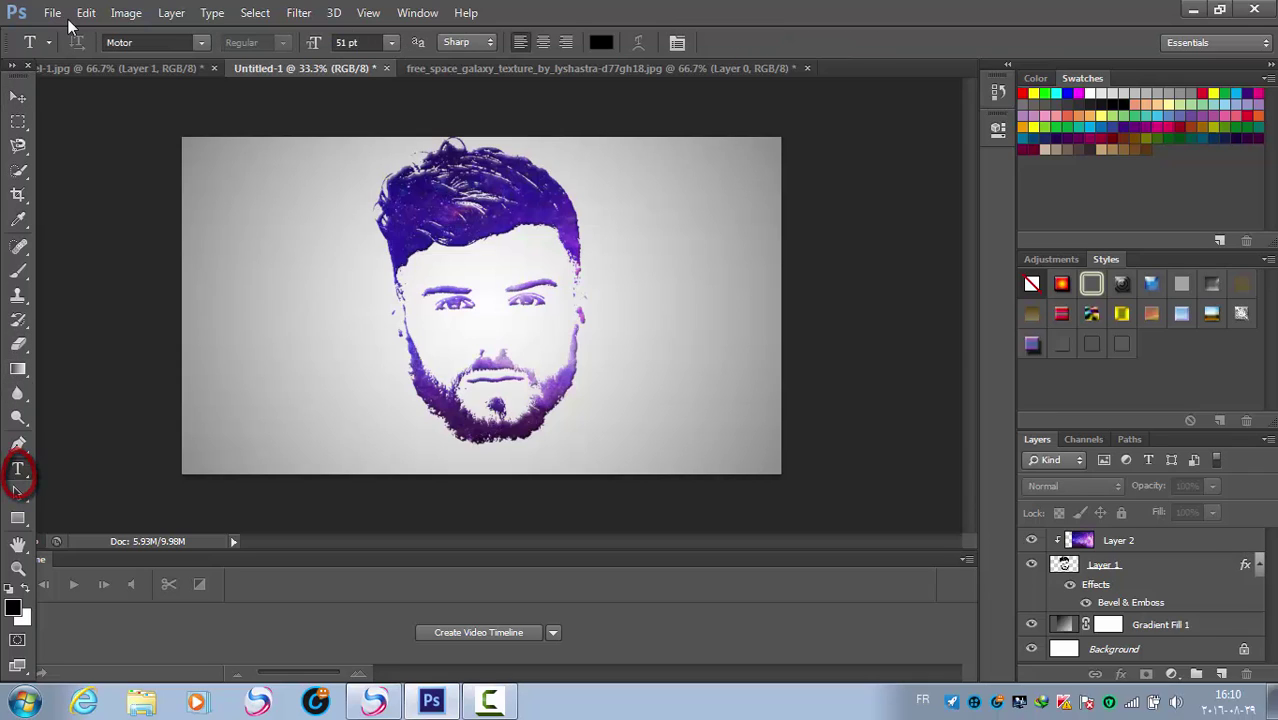
{"action": "left_click", "coordinate": [331, 441]}
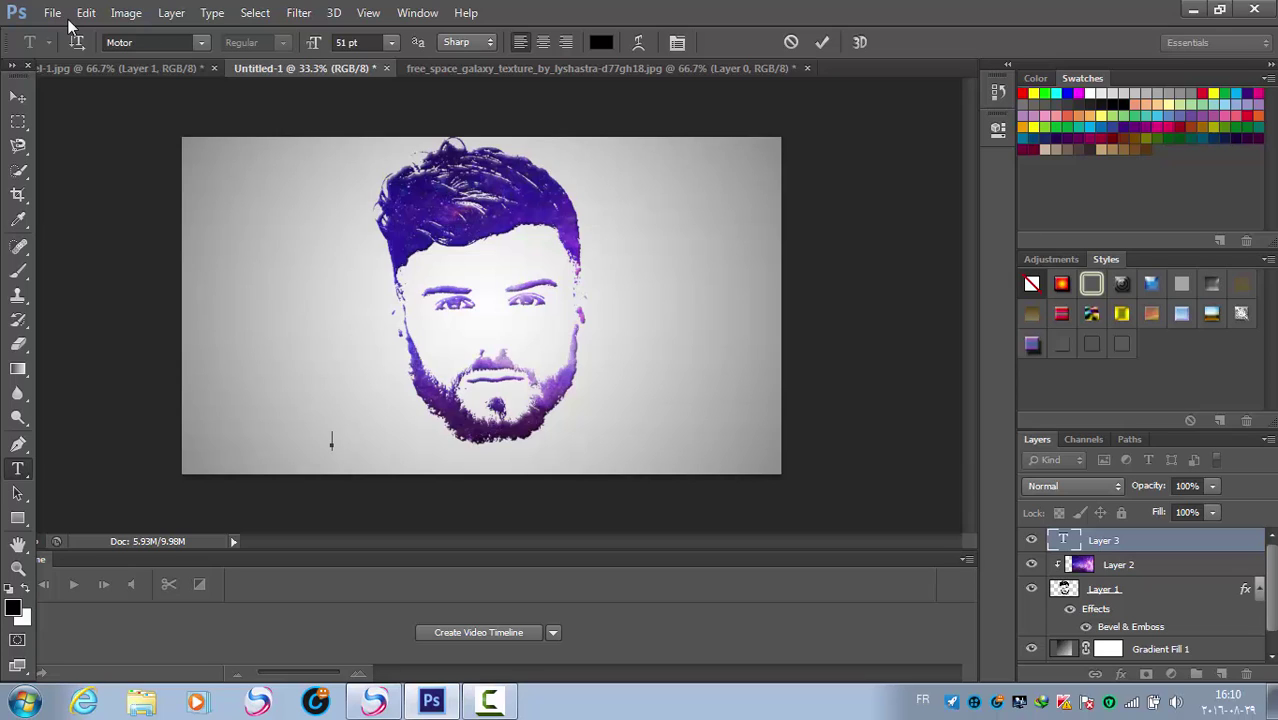
{"action": "left_click", "coordinate": [357, 42]}
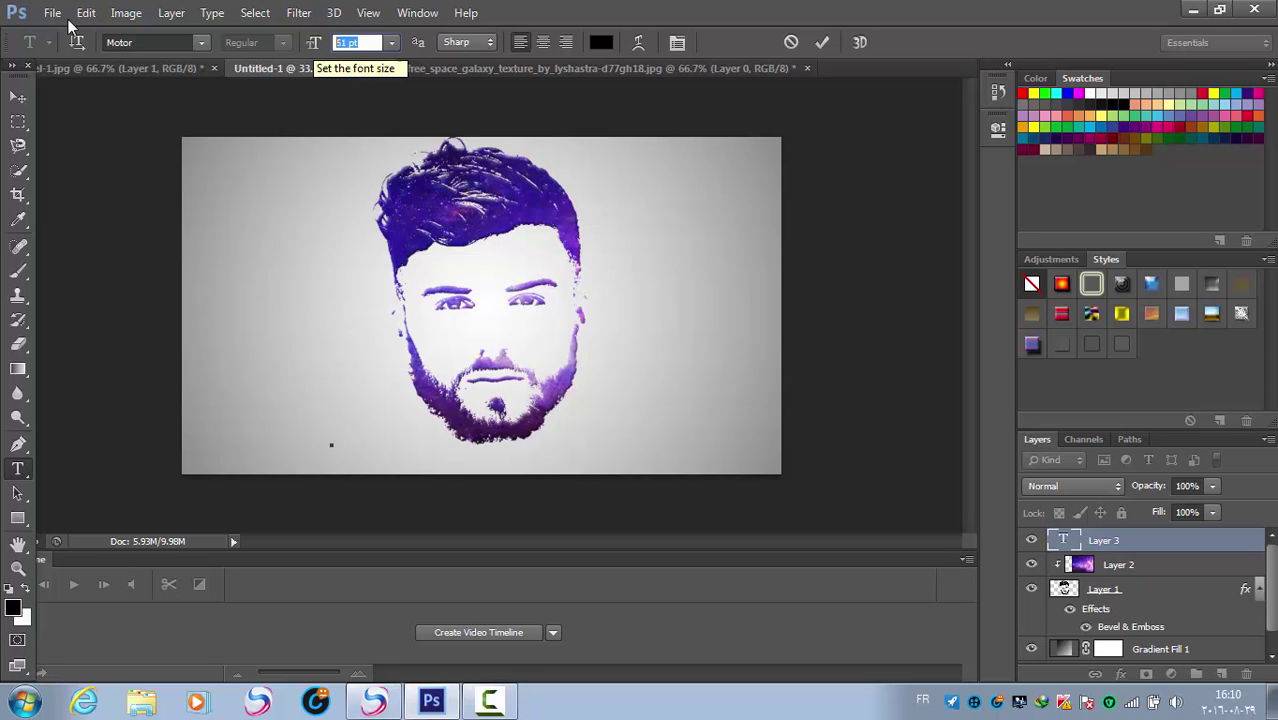
{"action": "type", "text": "70"}
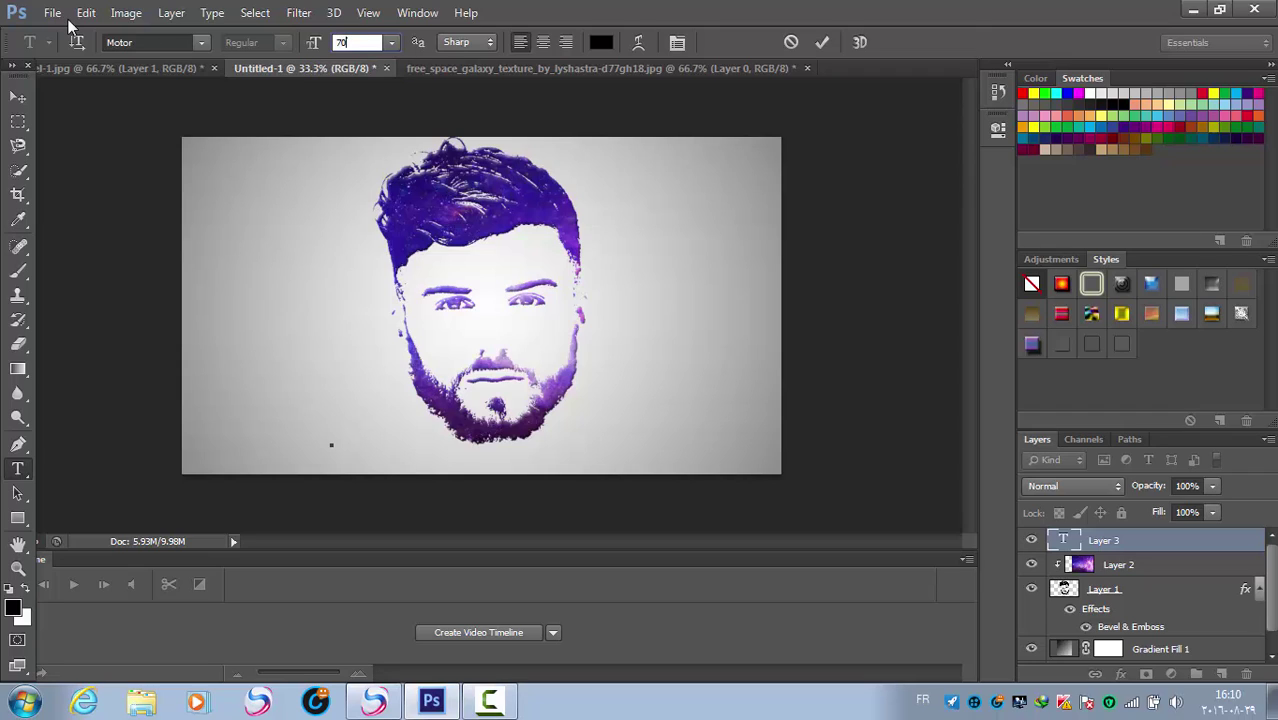
{"action": "key", "text": "Return"}
Type the person's name as a single-line caption and select it.
{"action": "type", "text": "M"}
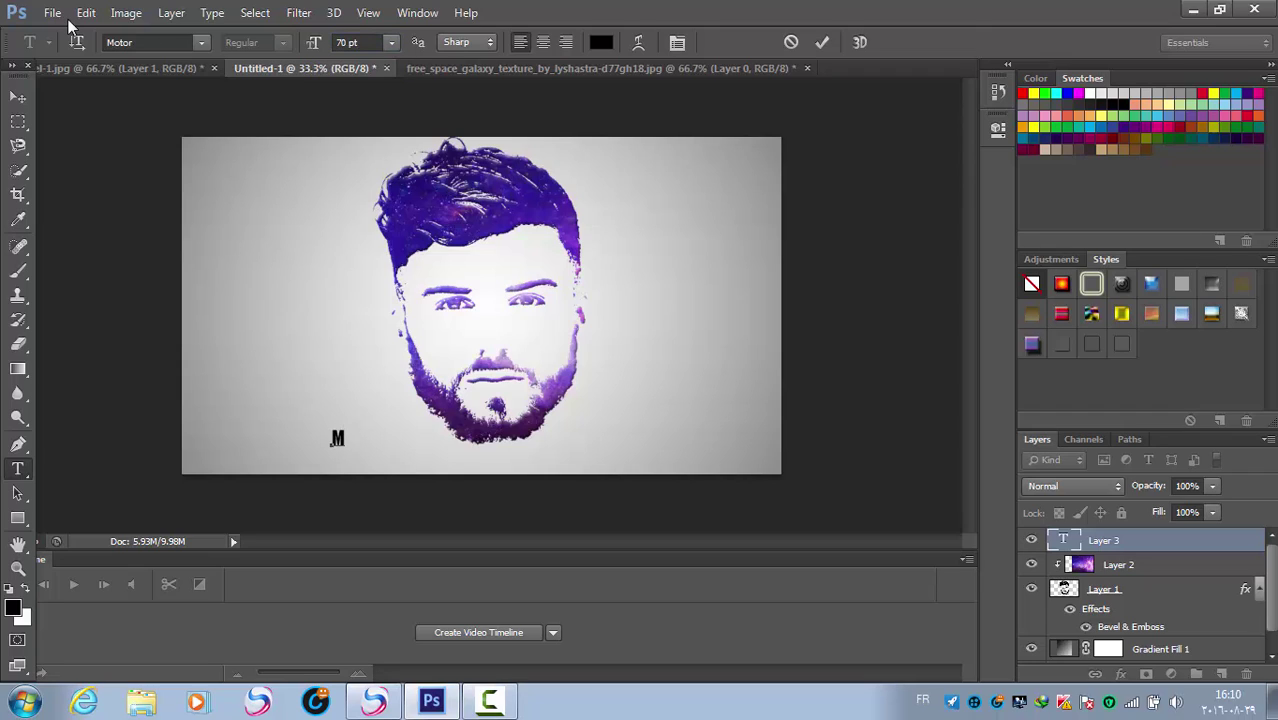
{"action": "type", "text": "OHA"}
{"action": "type", "text": "MED M"}
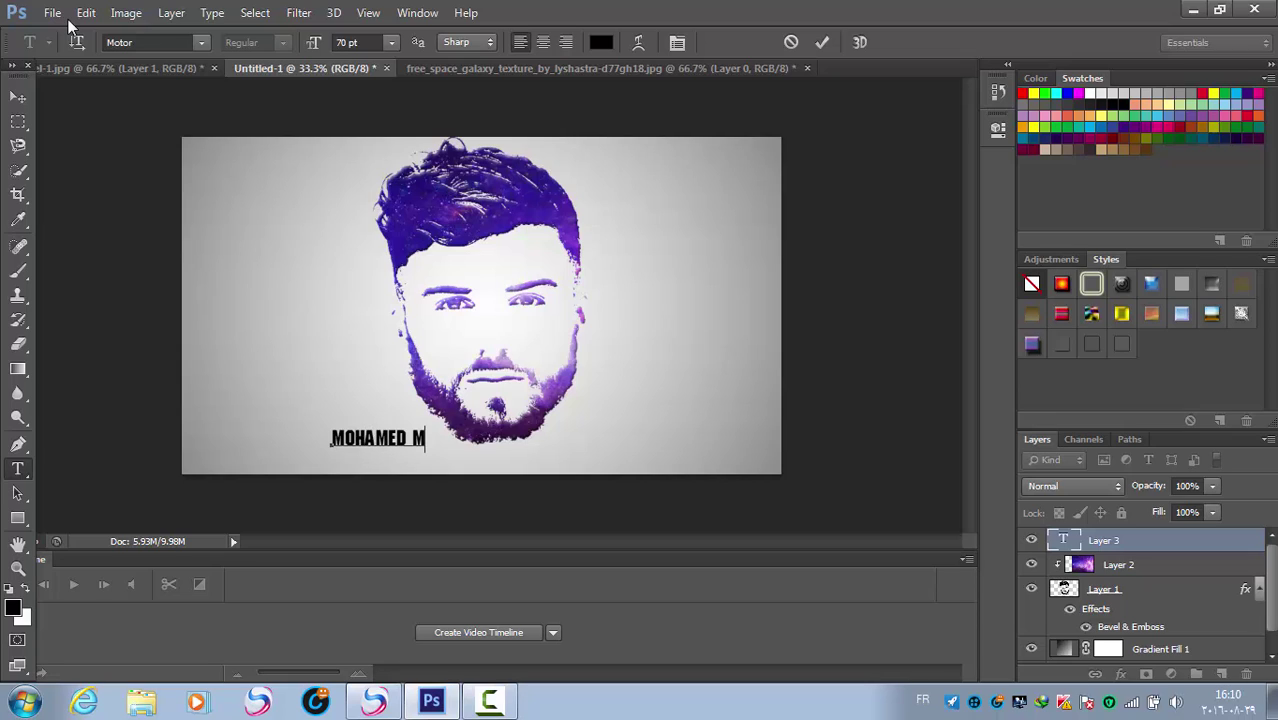
{"action": "type", "text": "EFTAH"}
{"action": "key", "text": "Return"}
{"action": "key", "text": "BackSpace"}
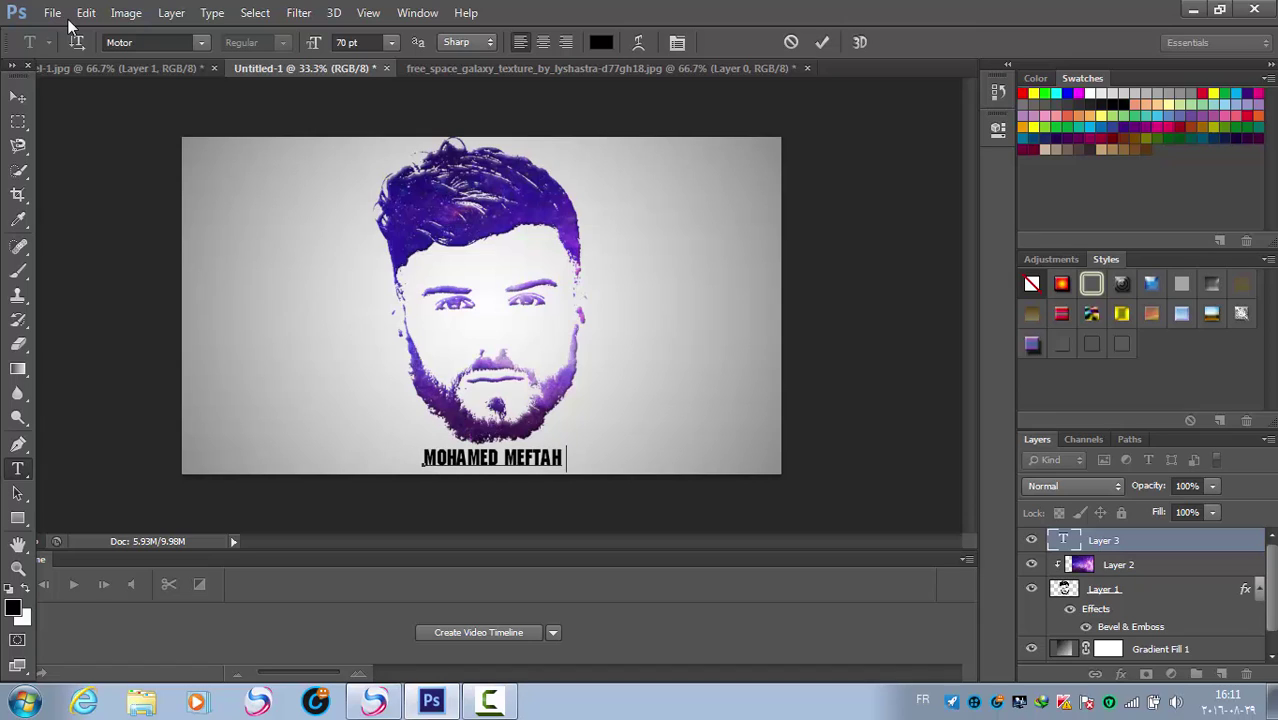
{"action": "key", "text": "shift+Left"}
{"action": "key", "text": "shift+Left"}
{"action": "key", "text": "shift+Left"}
{"action": "key", "text": "shift+Left"}
{"action": "key", "text": "shift+Left"}
{"action": "key", "text": "shift+Left"}
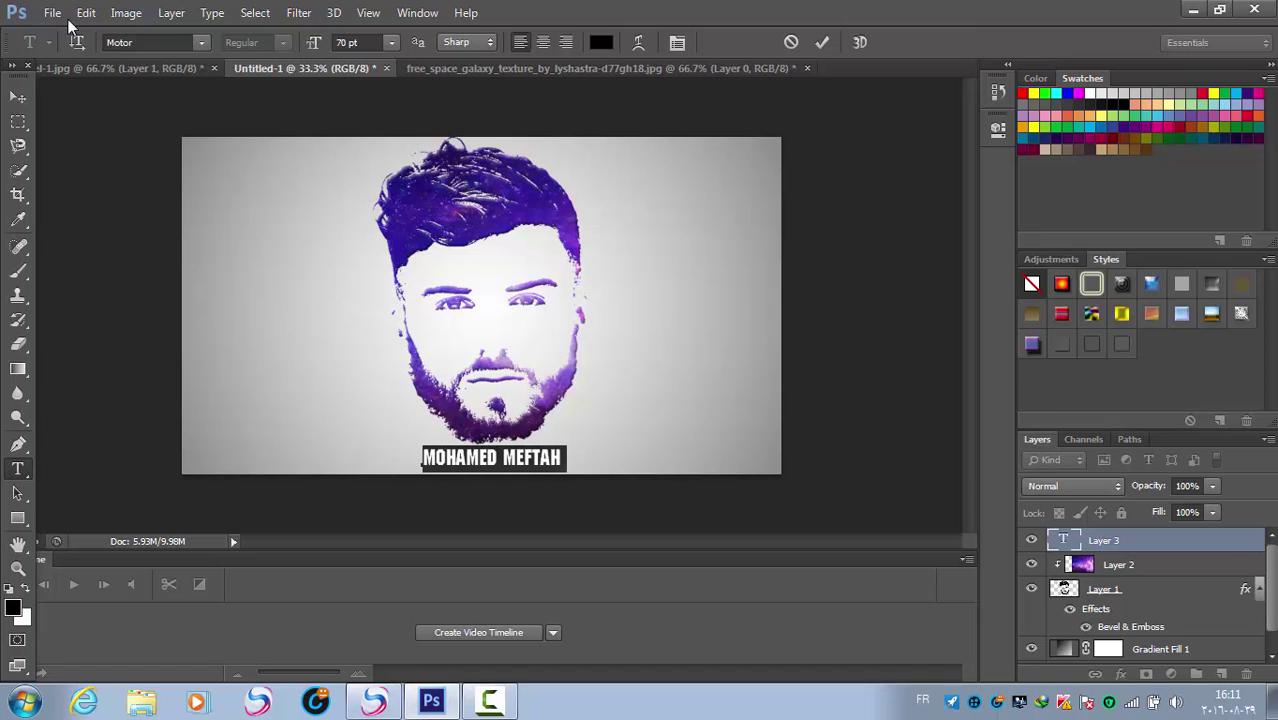
Enlarge the name text and nudge it slightly right and down under the beard.
{"action": "key", "text": "ctrl+shift+period"}
{"action": "key", "text": "ctrl+shift+period"}
{"action": "key", "text": "ctrl+shift+period"}
{"action": "key", "text": "ctrl+shift+period"}
{"action": "key", "text": "ctrl+shift+period"}
{"action": "key", "text": "ctrl+shift+period"}
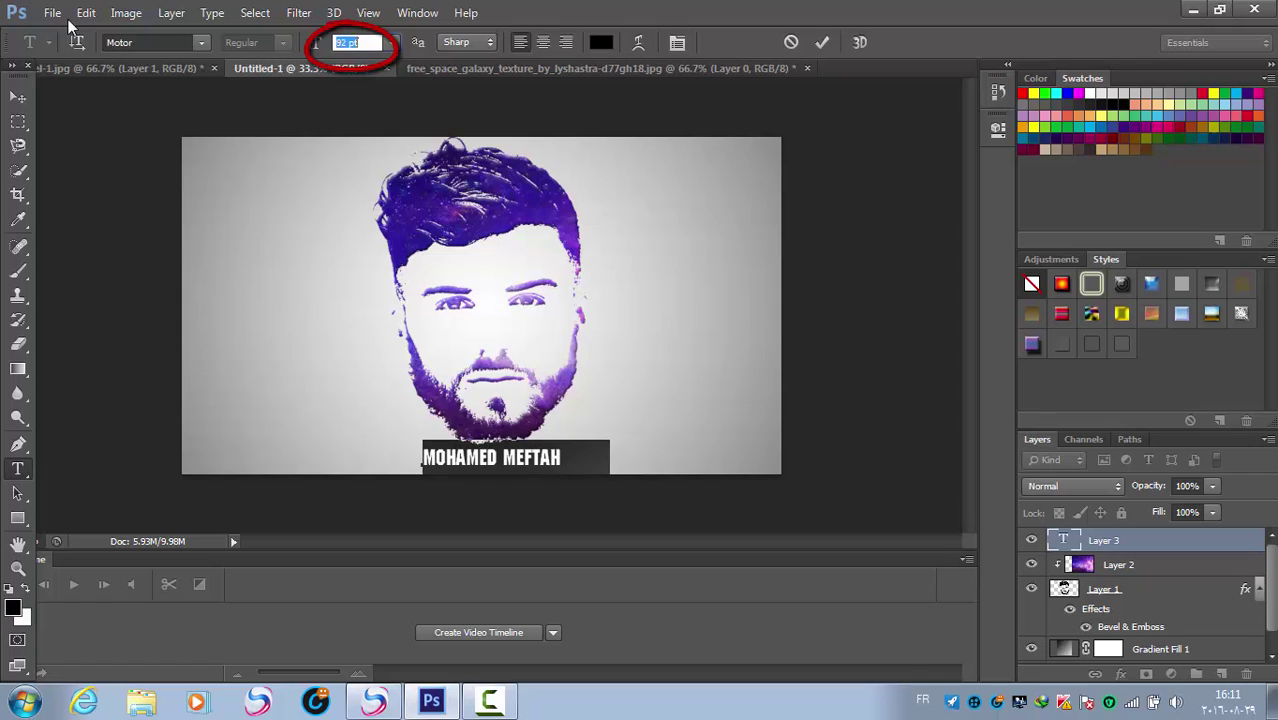
{"action": "key", "text": "ctrl+shift+period"}
{"action": "key", "text": "ctrl+shift+period"}
{"action": "key", "text": "ctrl+shift+period"}
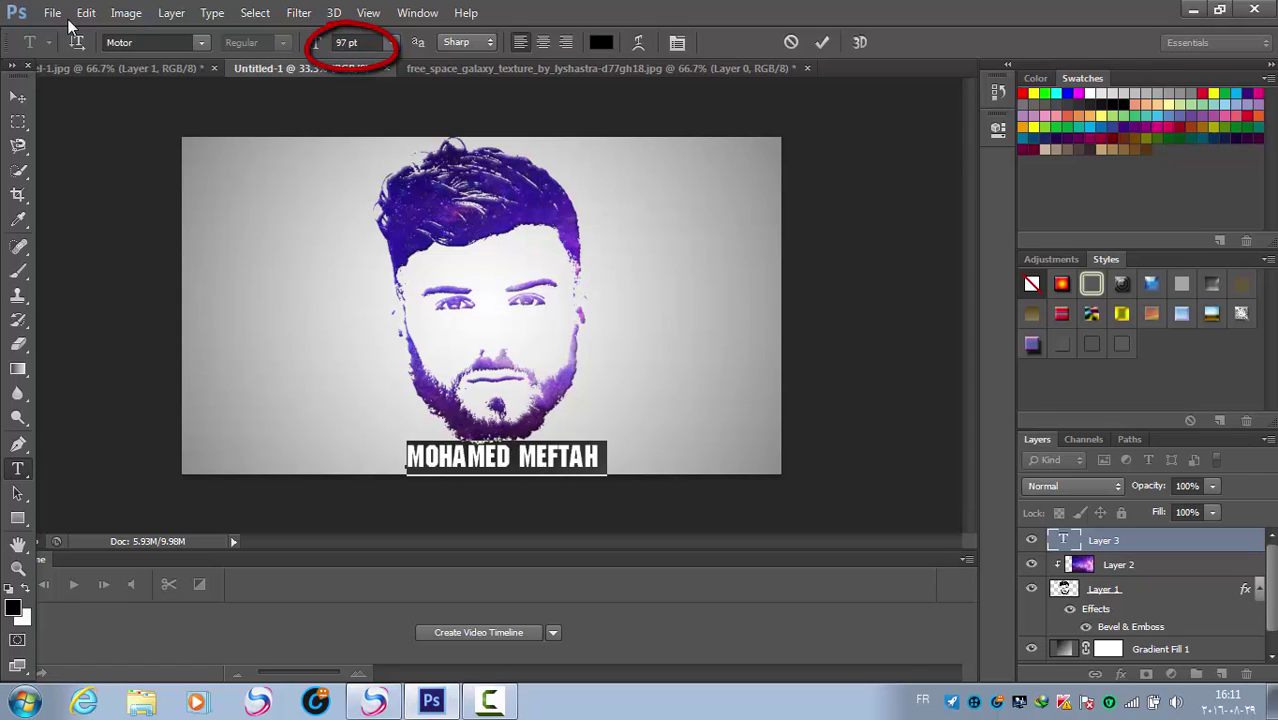
{"action": "key", "text": "Right"}
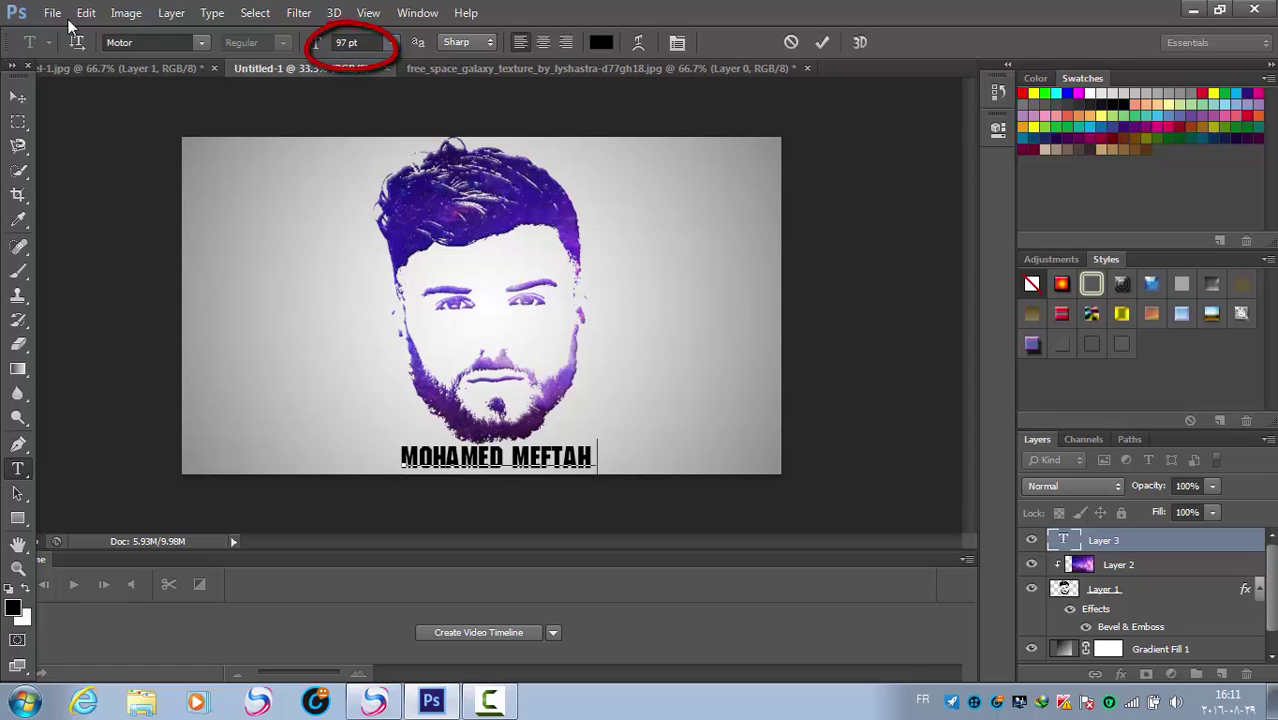
{"action": "key", "text": "alt+Left"}
{"action": "key", "text": "alt+Left"}
{"action": "key", "text": "alt+Left"}
{"action": "key", "text": "alt+Left"}
{"action": "key", "text": "alt+Left"}
{"action": "key", "text": "ctrl"}
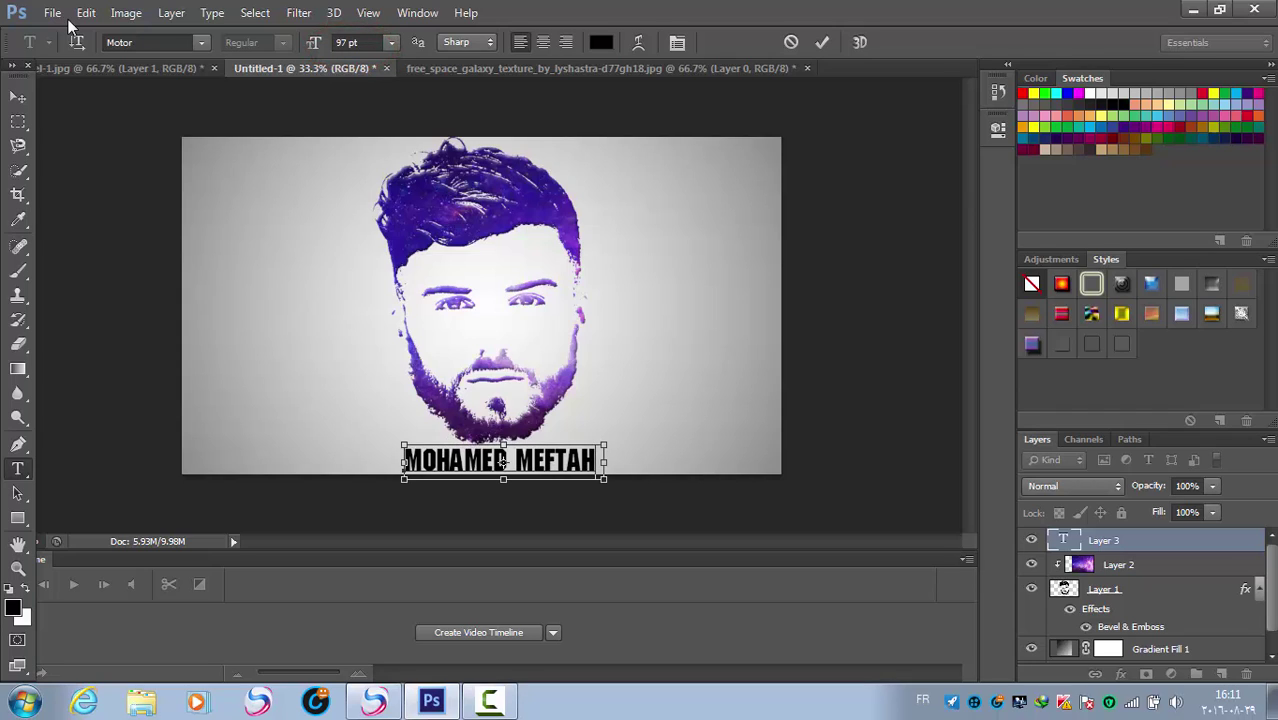
{"action": "left_click_drag", "start_coordinate": [503, 459], "coordinate": [503, 461]}
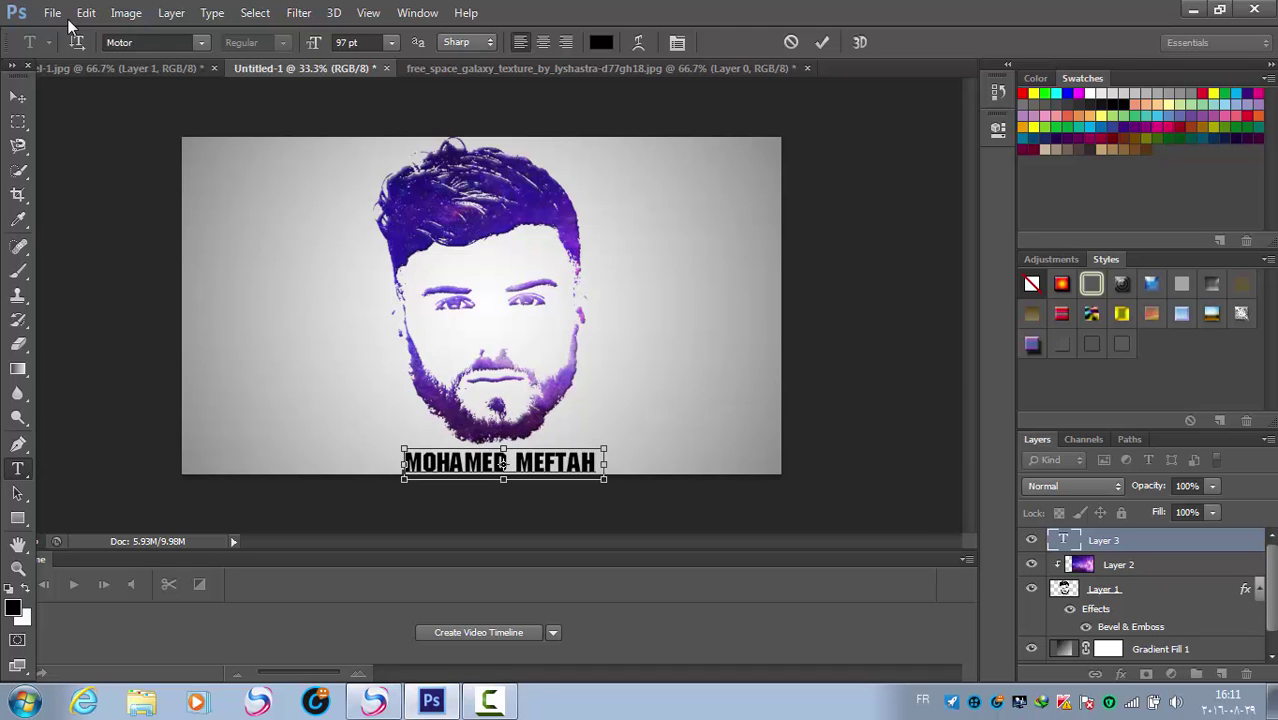
{"action": "key", "text": "ctrl+plus"}
{"action": "scroll", "coordinate": [484, 300], "scroll_direction": "down", "scroll_amount": 3}
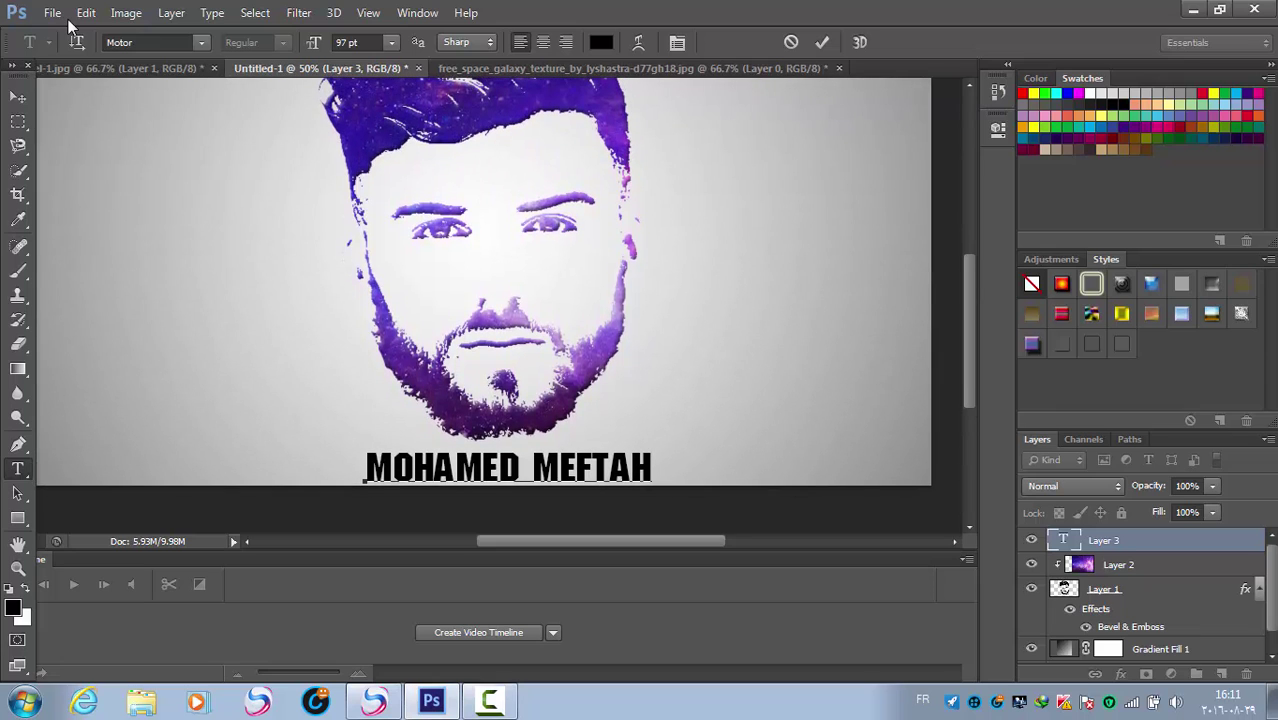
Free Transform the name text to tilt and widen it, then commit the type layer.
{"action": "key", "text": "ctrl+t"}
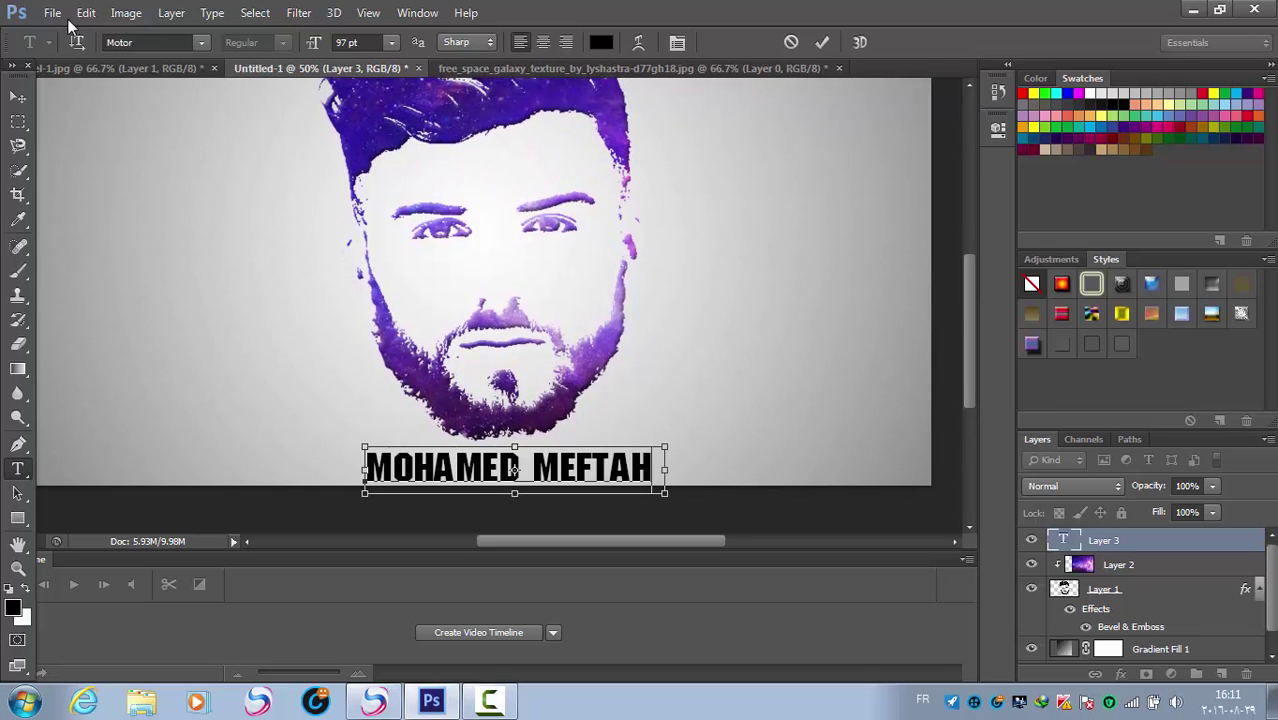
{"action": "left_click_drag", "start_coordinate": [540, 440], "coordinate": [545, 430]}
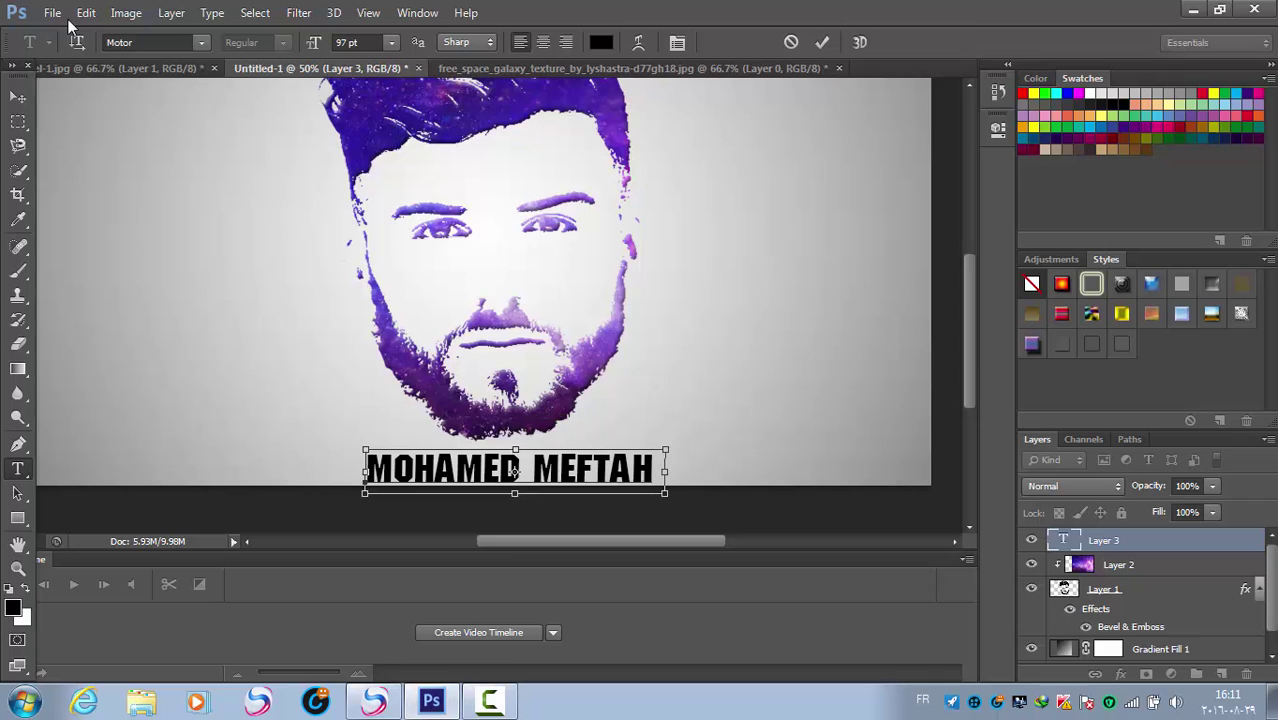
{"action": "left_click_drag", "start_coordinate": [665, 470], "coordinate": [686, 468]}
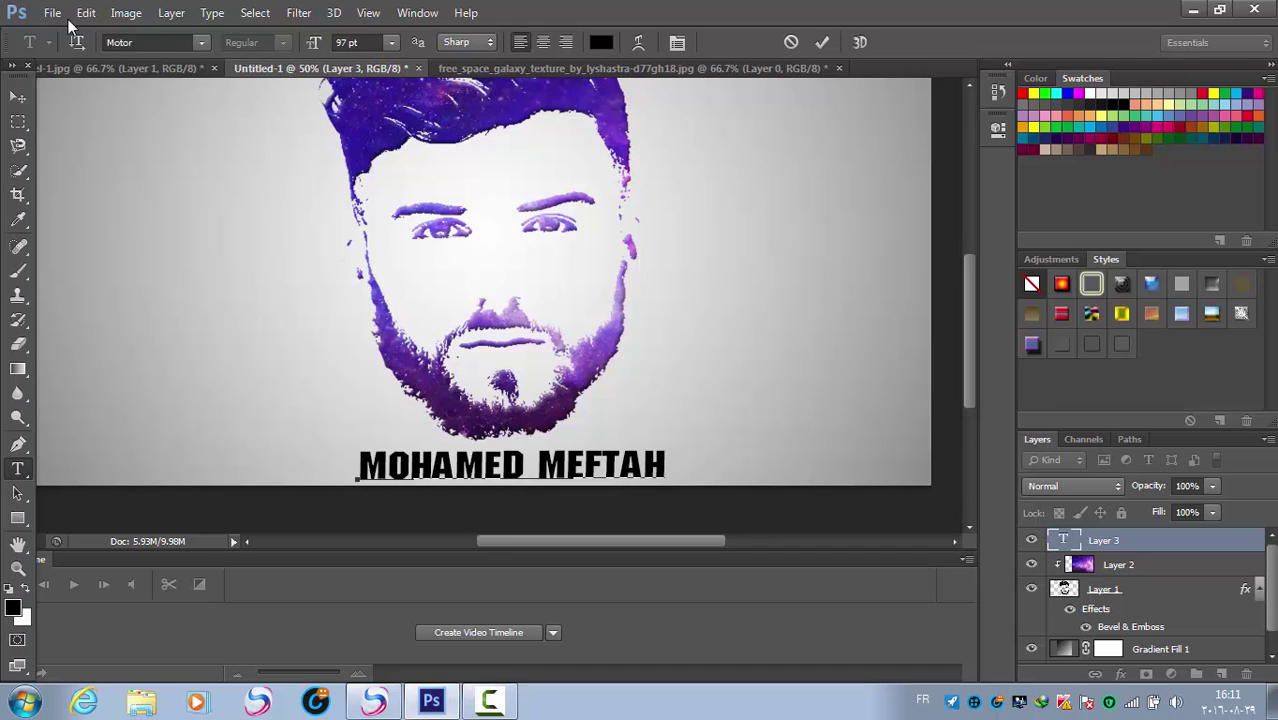
{"action": "key", "text": "Right"}
{"action": "key", "text": "Right"}
{"action": "key", "text": "Right"}
{"action": "key", "text": "ctrl"}
{"action": "key", "text": "ctrl+minus"}
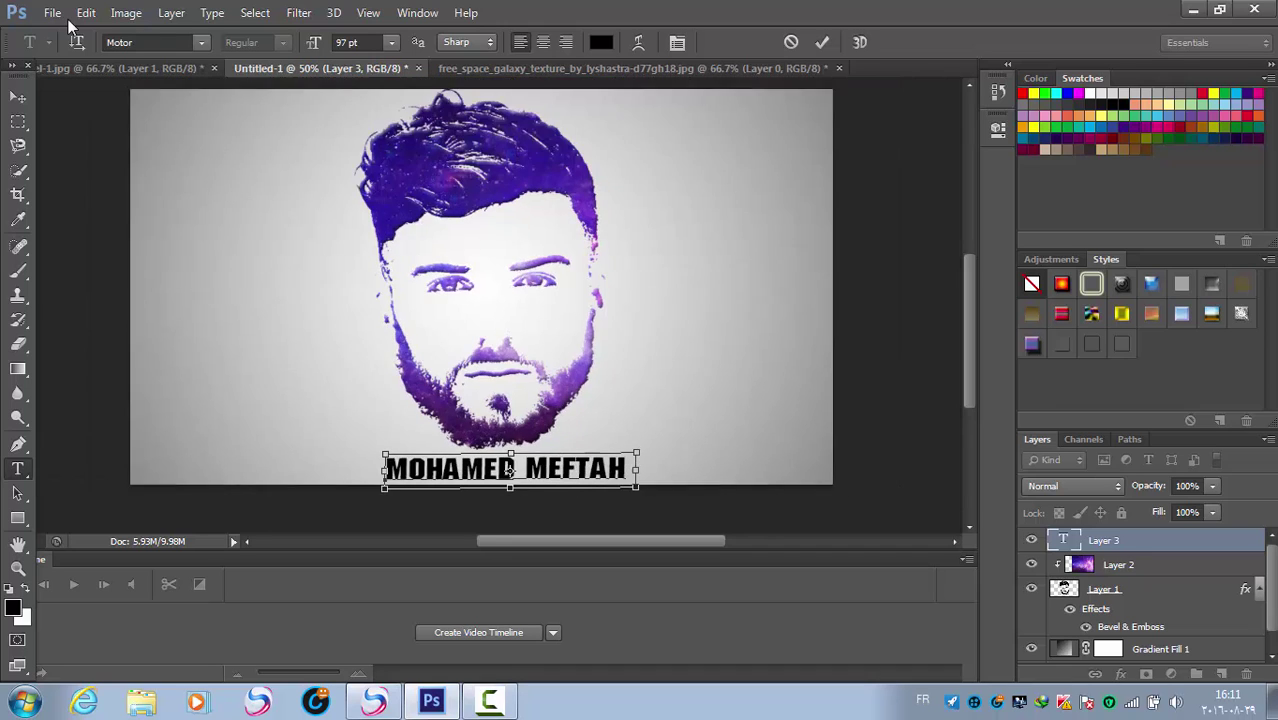
{"action": "key", "text": "ctrl+plus"}
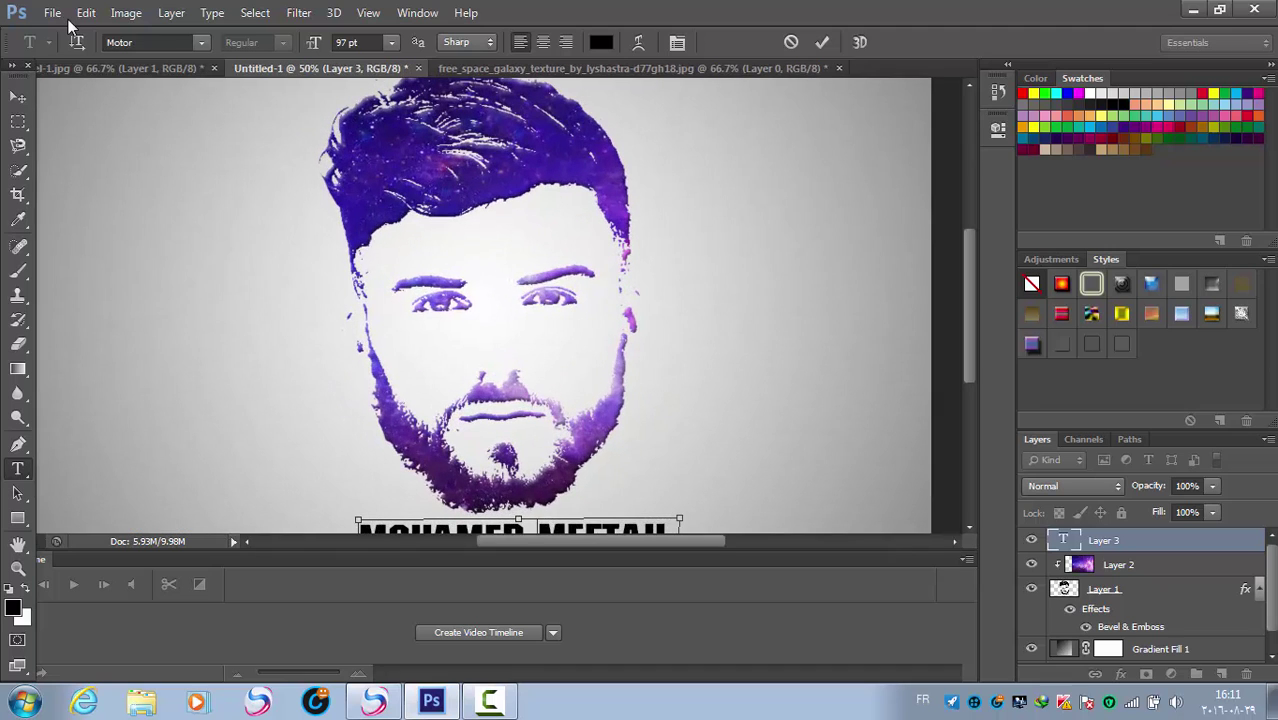
{"action": "key", "text": "ctrl+minus"}
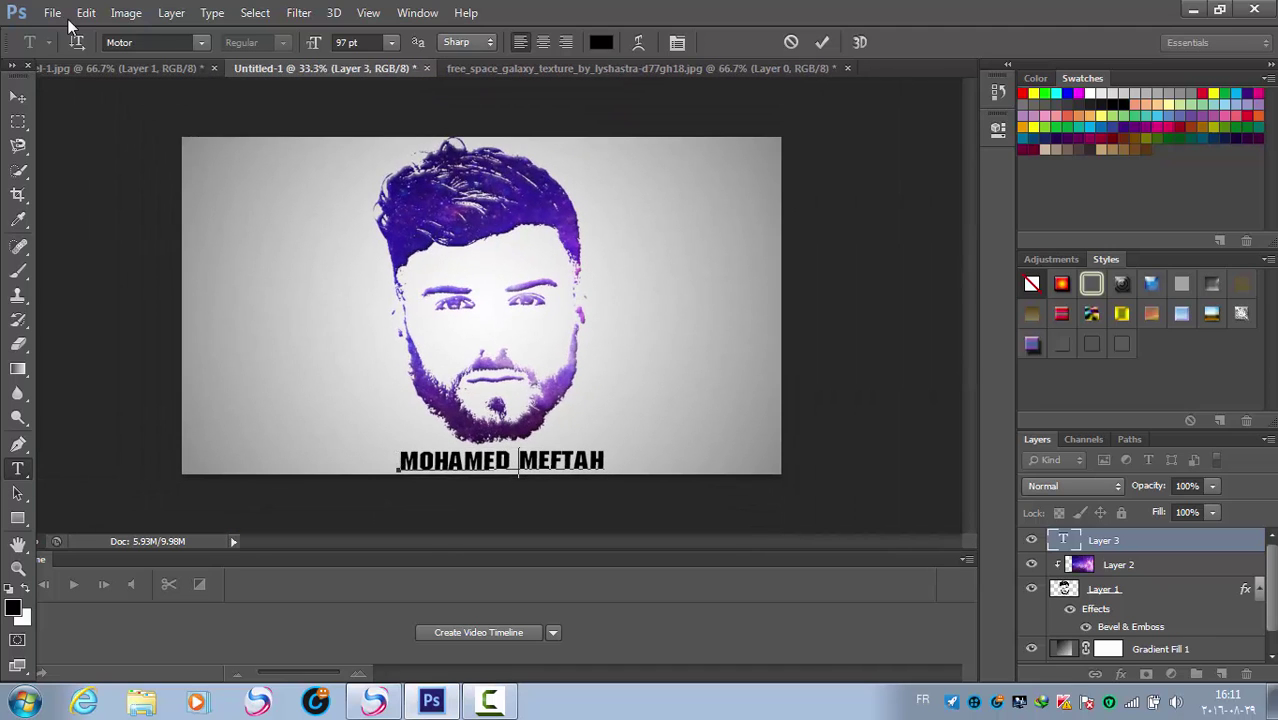
{"action": "key", "text": "ctrl+Return"}
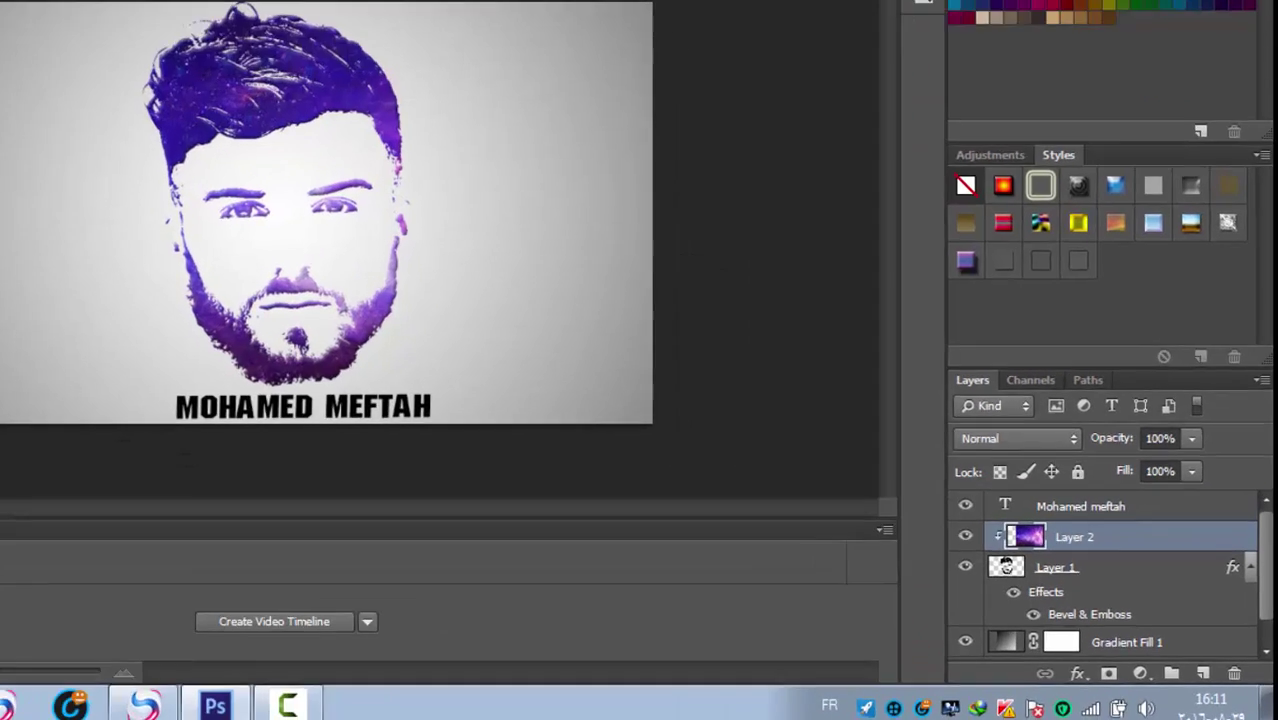
Duplicate Layer 2, move the copy above the name text, and clip it with Ctrl+Alt+G.
{"action": "mouse_move", "coordinate": [1118, 564]}
{"action": "left_mouse_down"}
{"action": "mouse_move", "coordinate": [1115, 662]}
{"action": "mouse_move", "coordinate": [1083, 668]}
{"action": "left_mouse_up"}
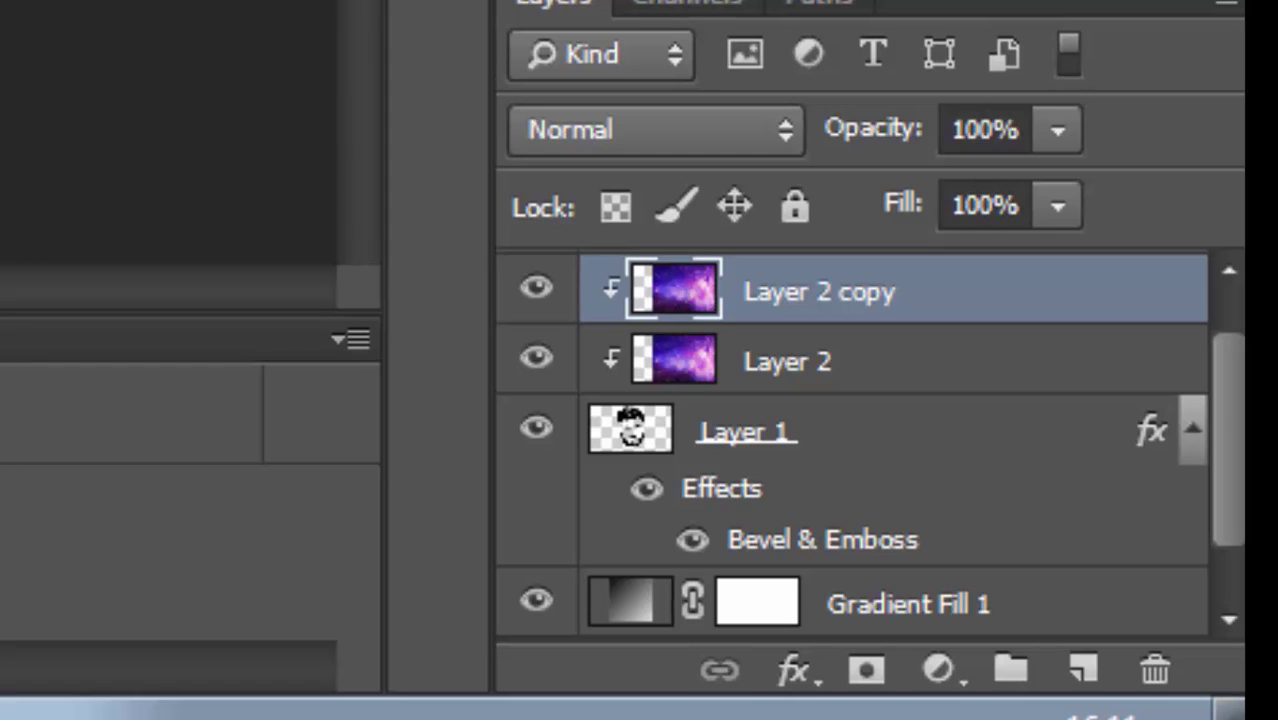
{"action": "scroll", "coordinate": [850, 440], "scroll_direction": "up", "scroll_amount": 1}
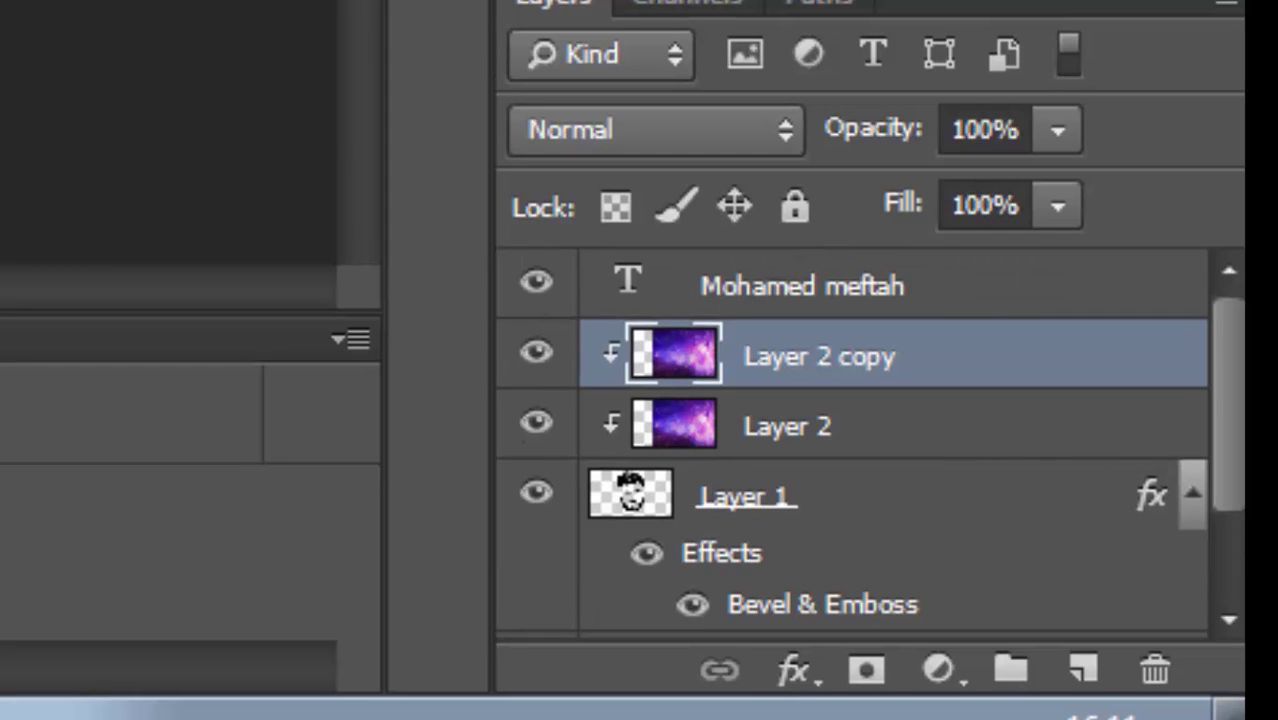
{"action": "left_click_drag", "start_coordinate": [820, 356], "coordinate": [820, 280]}
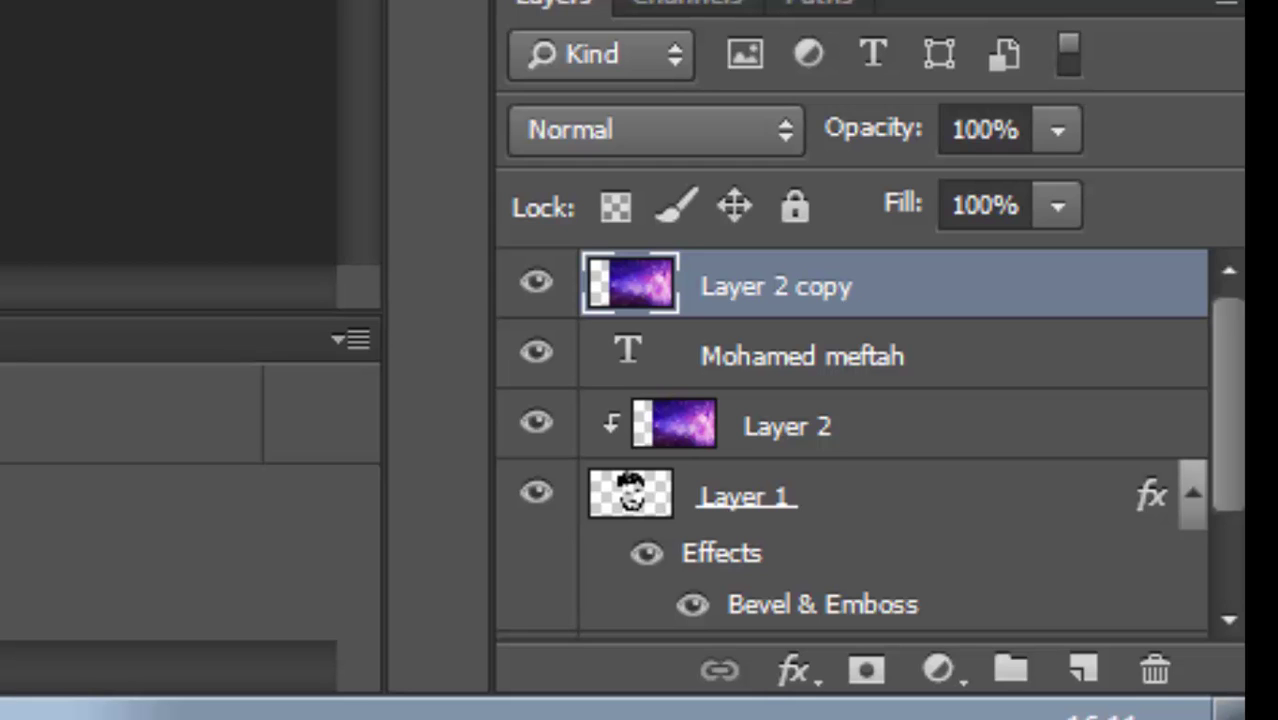
{"action": "key", "text": "ctrl+alt+g"}
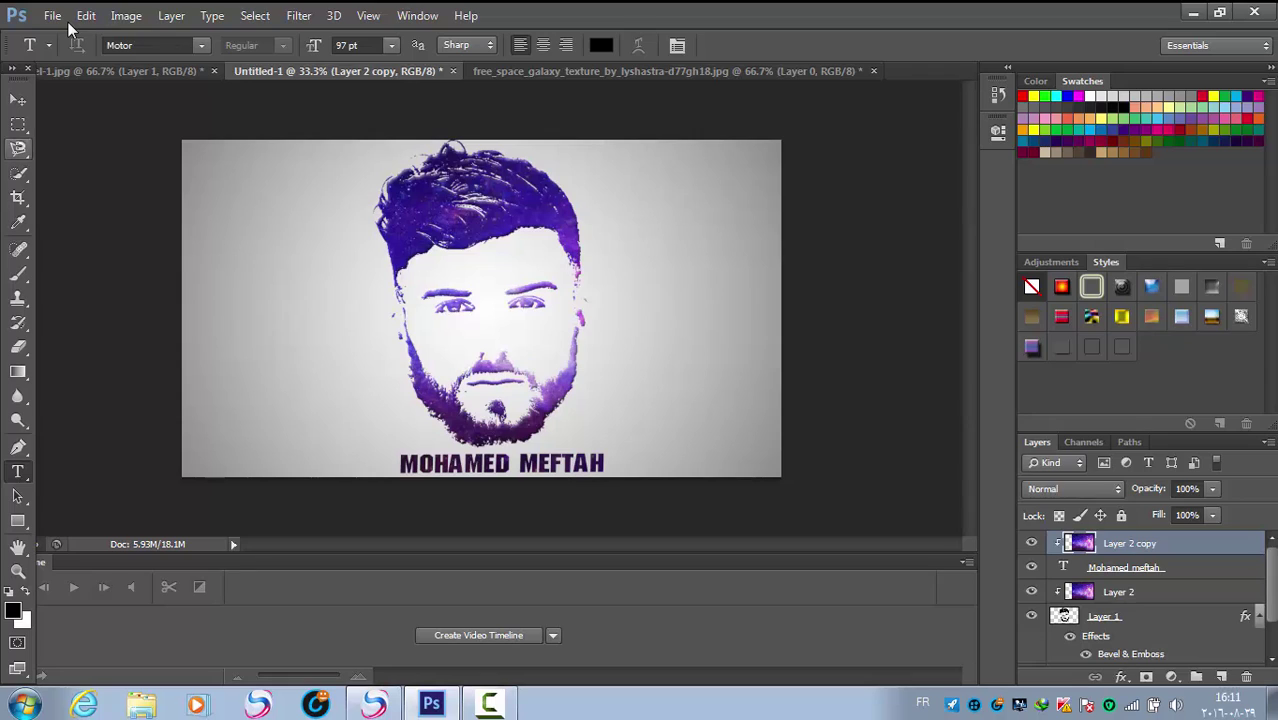
Shift the galaxy copy over the name and stretch it to about 116% × 102%, then commit.
{"action": "key", "text": "v"}
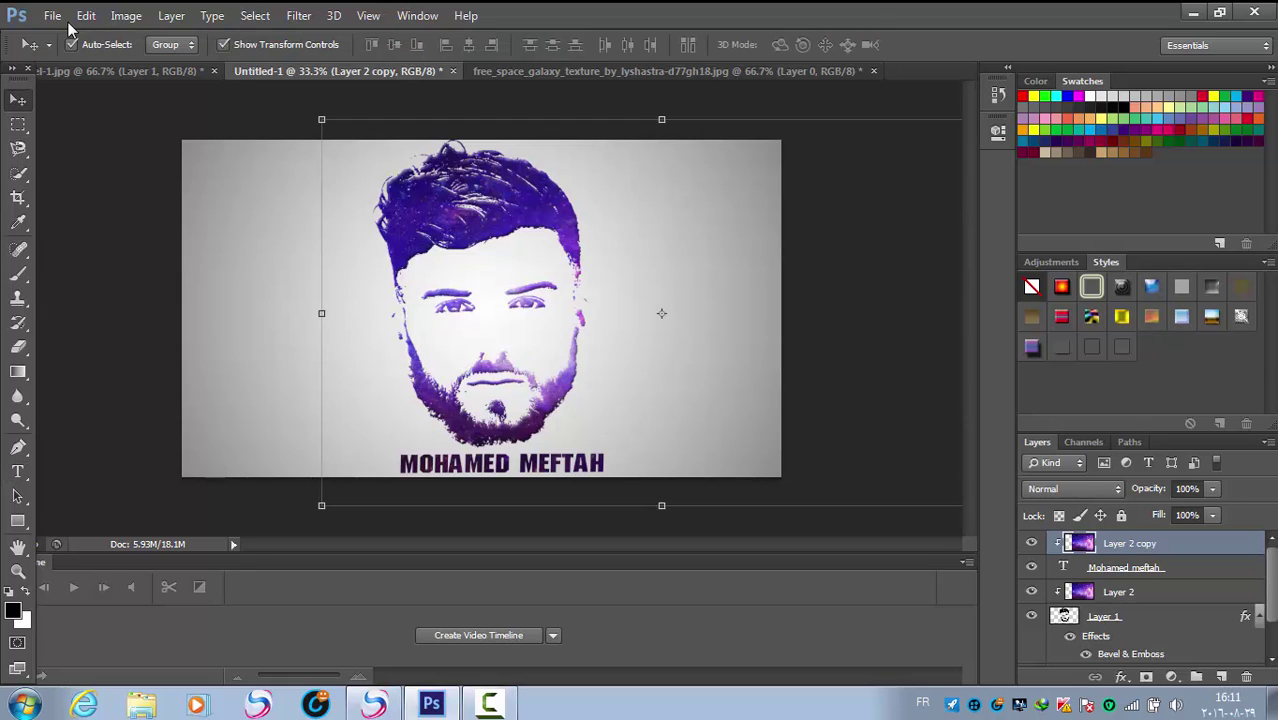
{"action": "key", "text": "ctrl+t"}
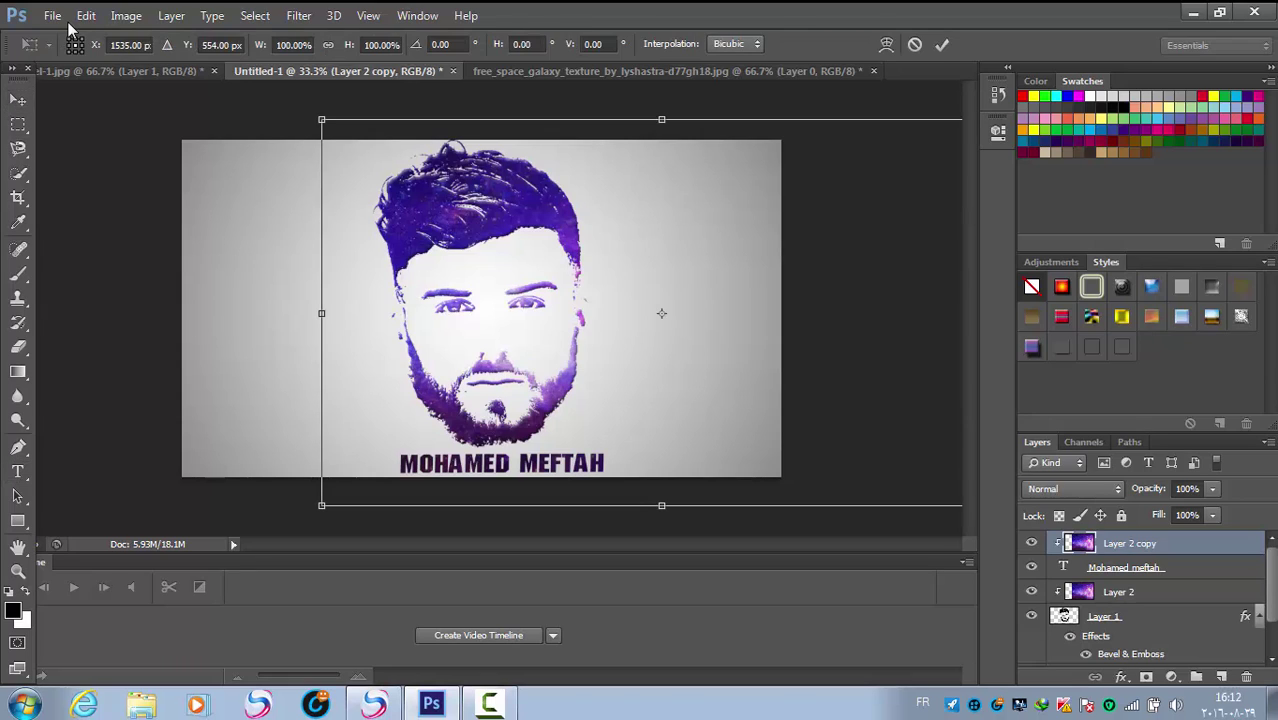
{"action": "mouse_move", "coordinate": [682, 386]}
{"action": "left_mouse_down"}
{"action": "mouse_move", "coordinate": [660, 406]}
{"action": "mouse_move", "coordinate": [702, 482]}
{"action": "left_mouse_up"}
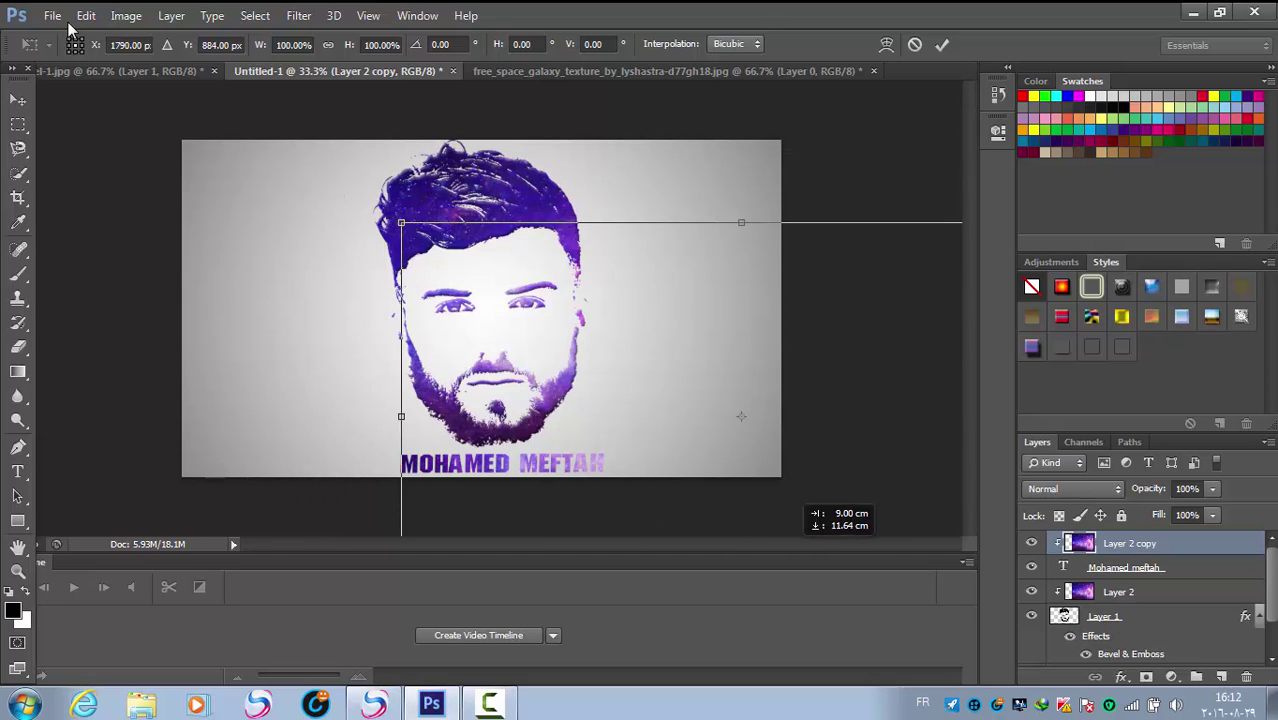
{"action": "mouse_move", "coordinate": [702, 482]}
{"action": "left_mouse_down"}
{"action": "mouse_move", "coordinate": [594, 487]}
{"action": "mouse_move", "coordinate": [517, 395]}
{"action": "mouse_move", "coordinate": [557, 405]}
{"action": "left_mouse_up"}
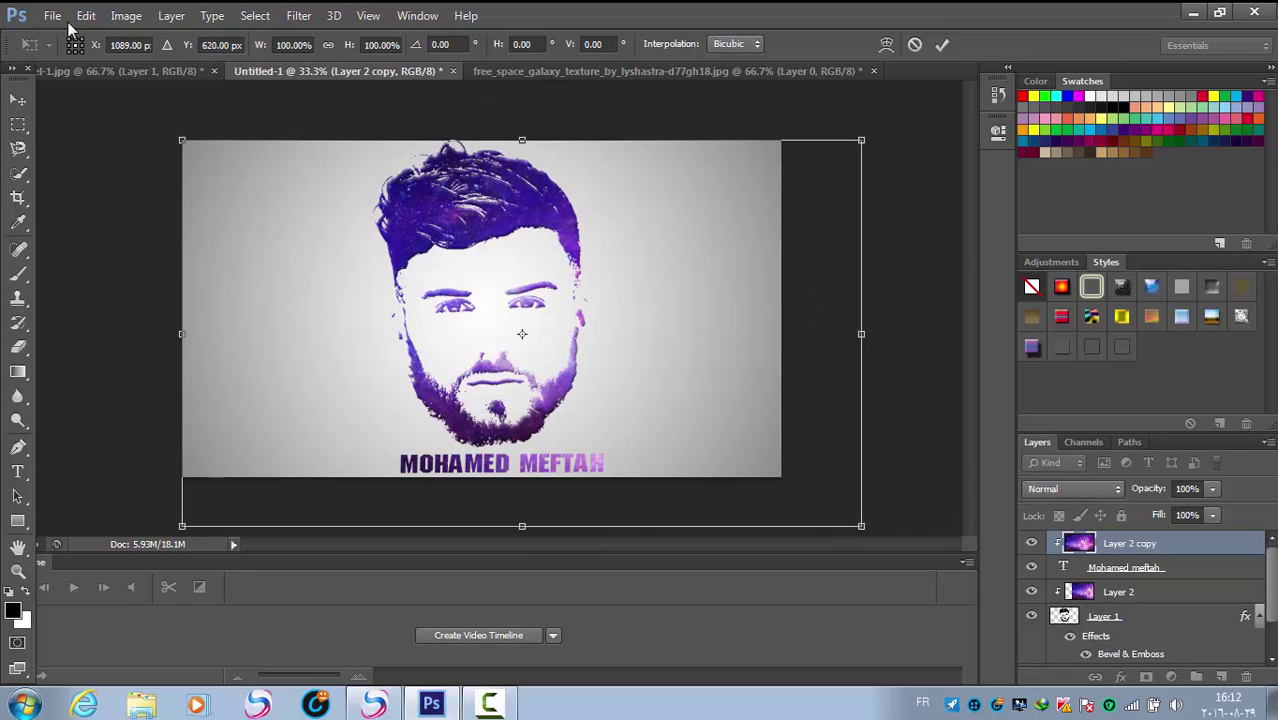
{"action": "left_click_drag", "start_coordinate": [861, 525], "coordinate": [969, 535]}
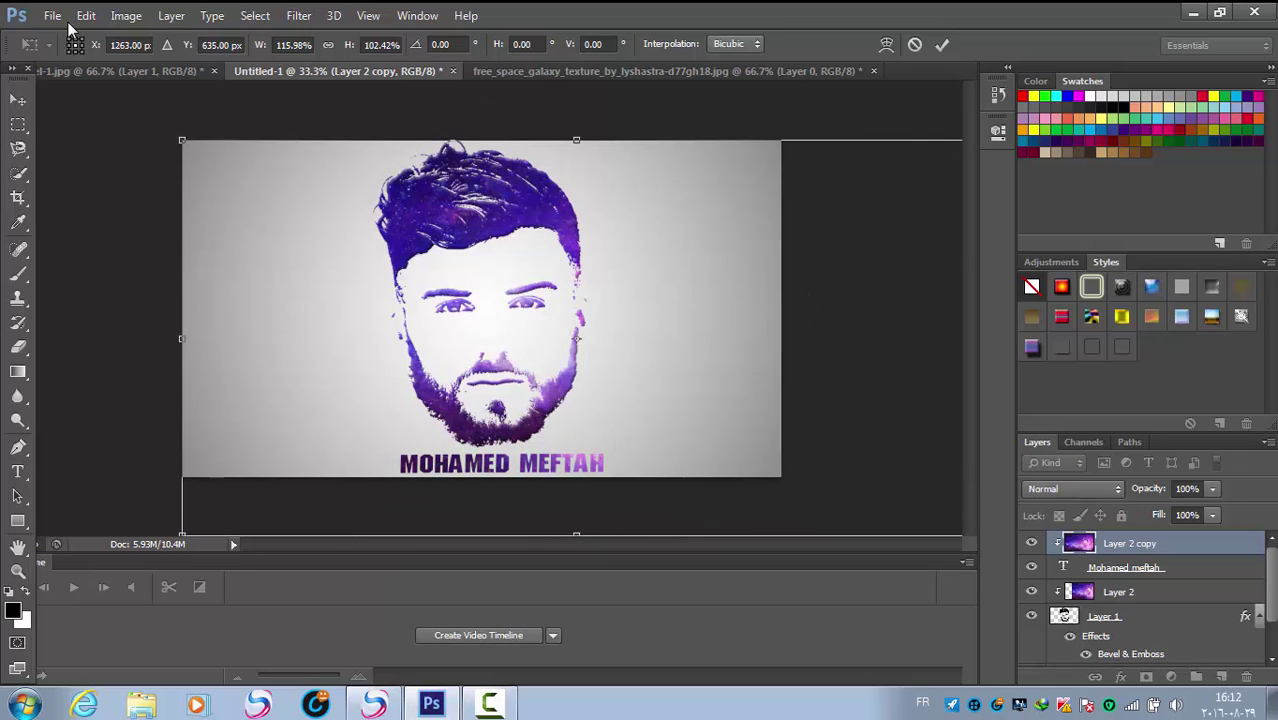
{"action": "mouse_move", "coordinate": [780, 495]}
{"action": "left_mouse_down"}
{"action": "mouse_move", "coordinate": [756, 495]}
{"action": "mouse_move", "coordinate": [811, 497]}
{"action": "left_mouse_up"}
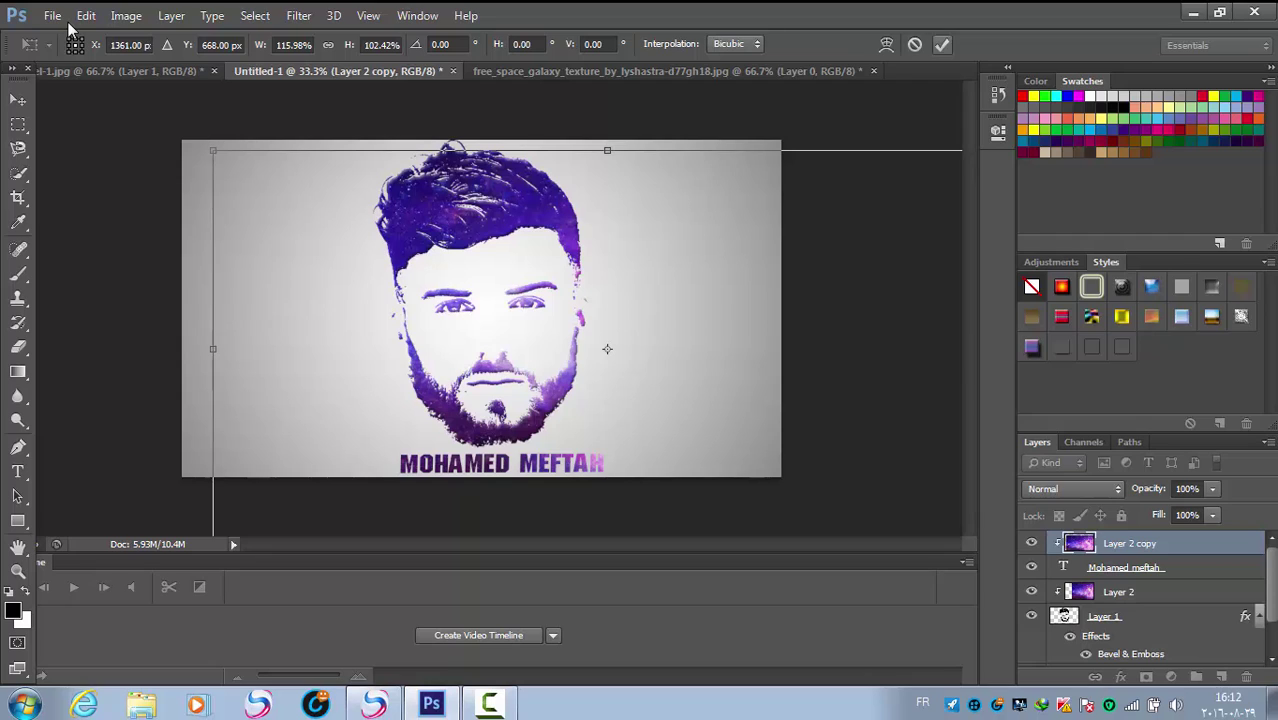
{"action": "left_click", "coordinate": [942, 44]}
{"action": "key", "text": "Return"}
{"action": "key", "text": "ctrl+alt+a"}
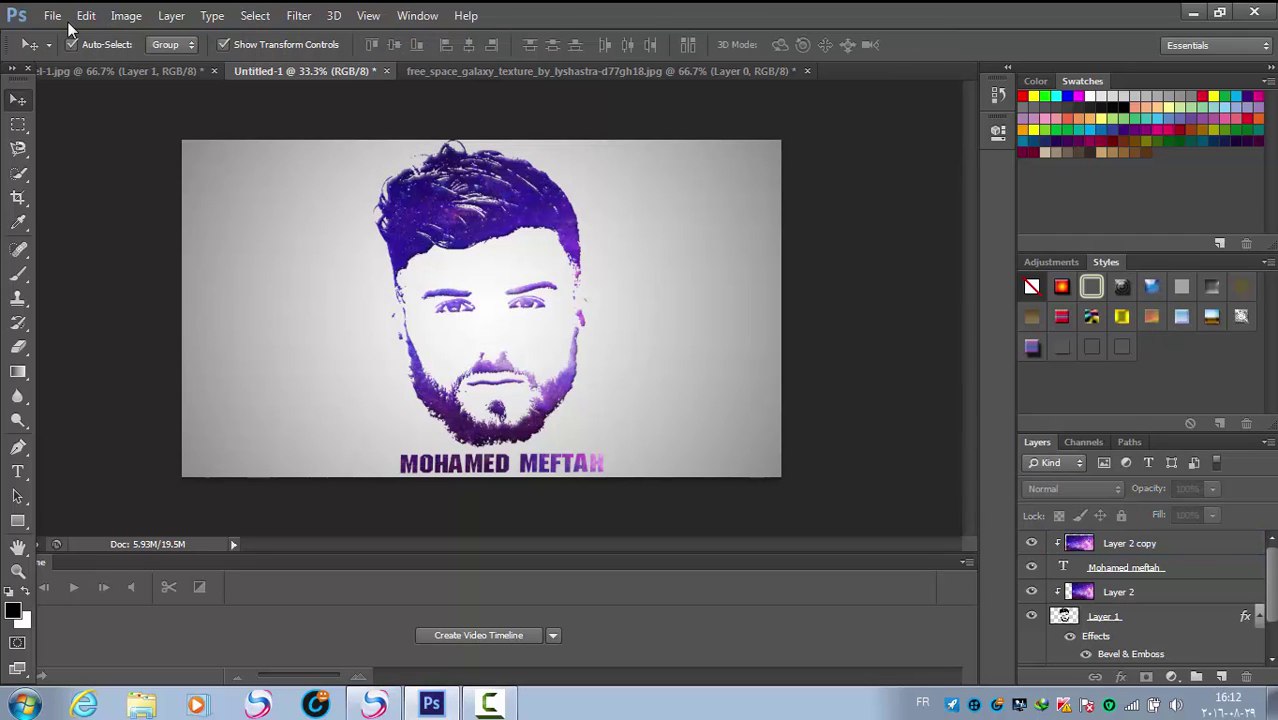
Open the name text layer's style and enable Outer Glow.
{"action": "left_click", "coordinate": [1200, 567]}
{"action": "right_click", "coordinate": [1222, 567]}
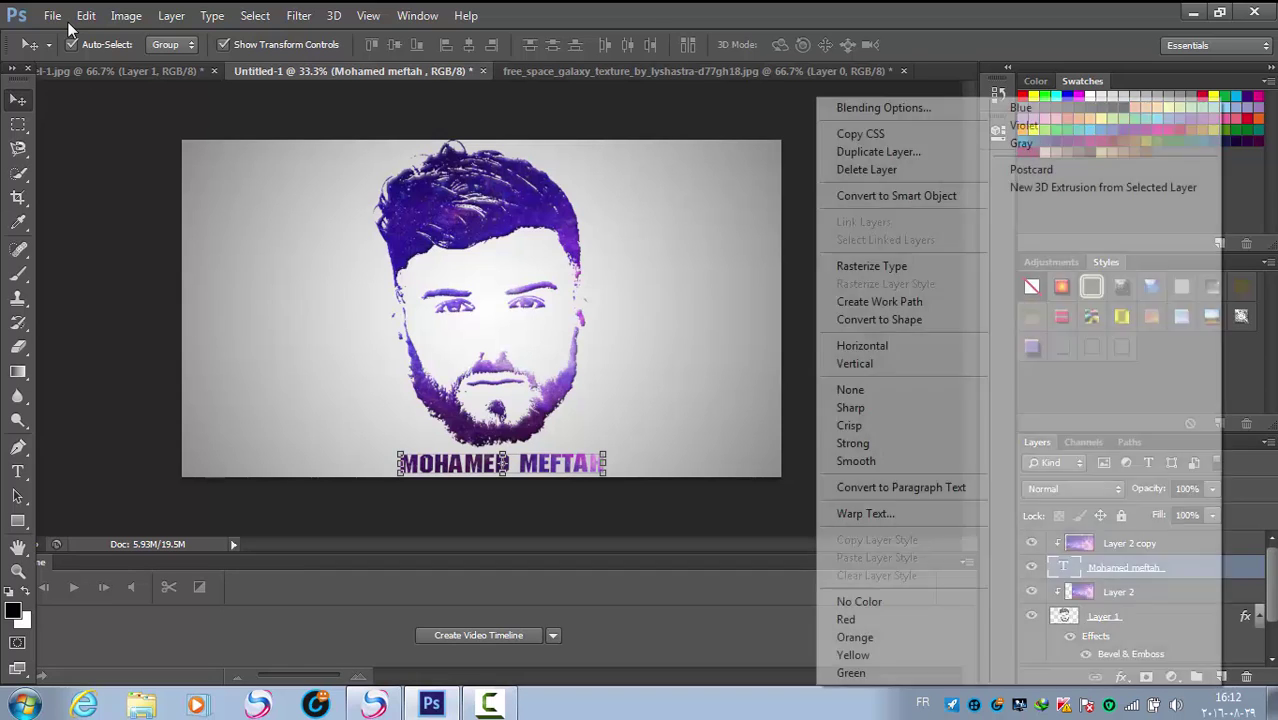
{"action": "key", "text": "Return"}
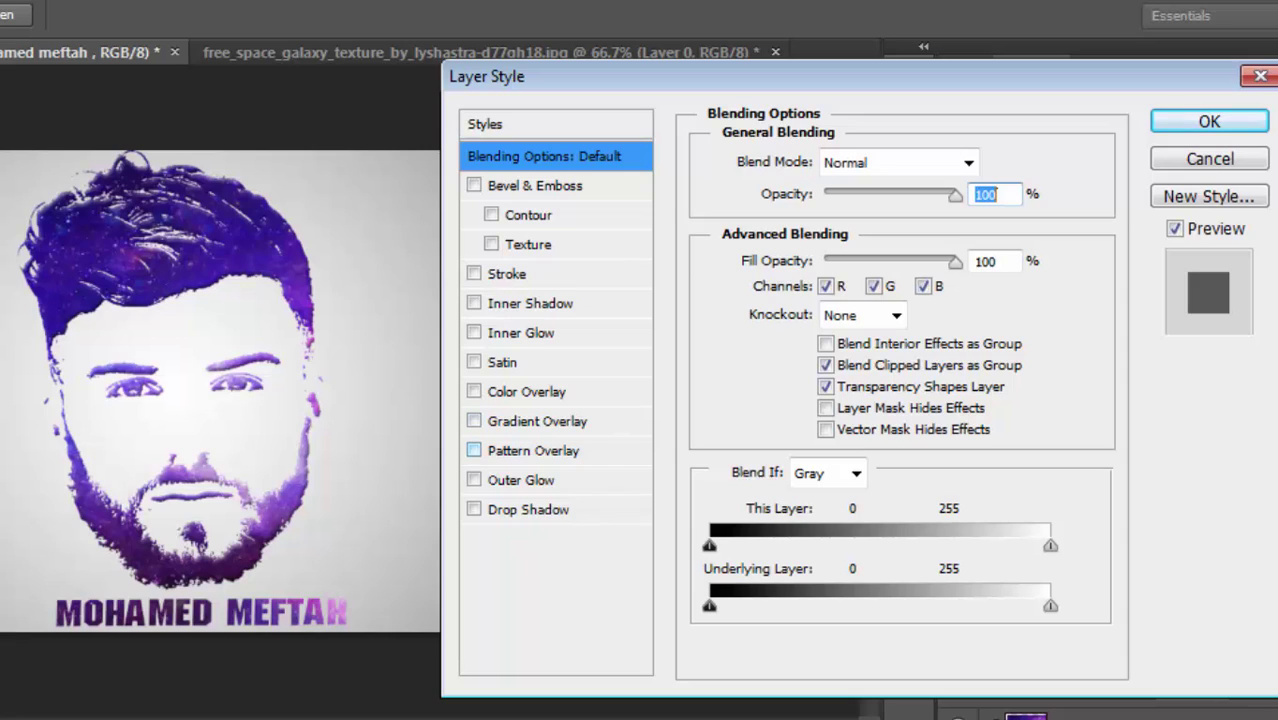
{"action": "left_click", "coordinate": [474, 421]}
{"action": "left_click", "coordinate": [474, 421]}
{"action": "left_click", "coordinate": [474, 480]}
{"action": "left_click", "coordinate": [520, 480]}
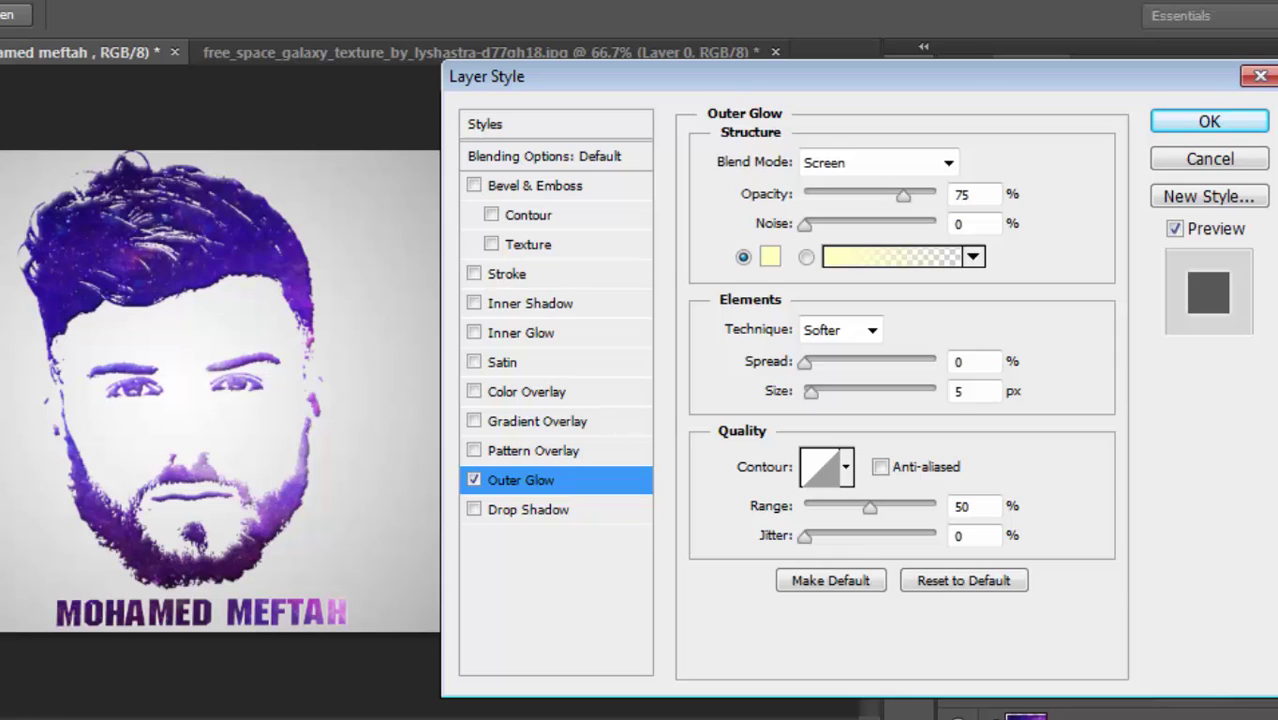
Set the outer glow spread to 43% and size to 13 px.
{"action": "double_click", "coordinate": [960, 361]}
{"action": "key", "text": "shift+Up"}
{"action": "key", "text": "Up"}
{"action": "key", "text": "Up"}
{"action": "key", "text": "Up"}
{"action": "key", "text": "Up"}
{"action": "key", "text": "Up"}
{"action": "key", "text": "Up"}
{"action": "key", "text": "Up"}
{"action": "key", "text": "Up"}
{"action": "key", "text": "Up"}
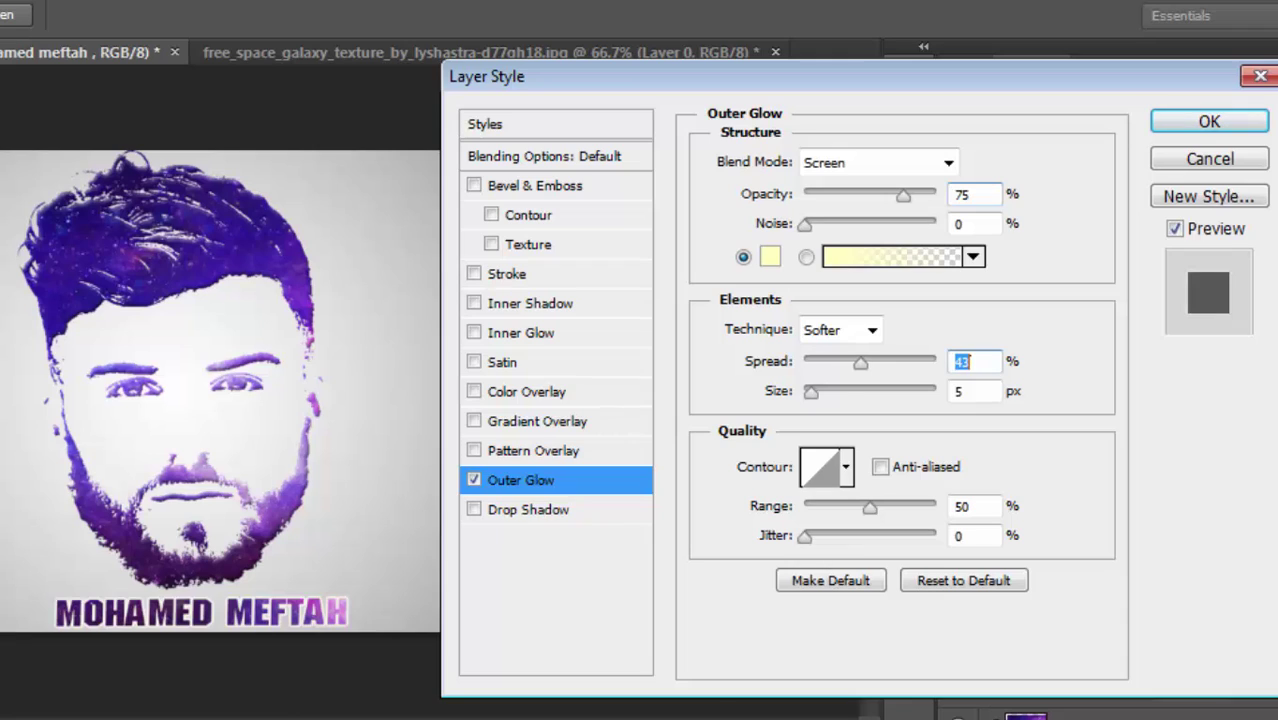
{"action": "type", "text": "43"}
{"action": "key", "text": "Tab"}
{"action": "key", "text": "shift+Up"}
{"action": "key", "text": "shift+Up"}
{"action": "key", "text": "Up"}
{"action": "key", "text": "Up"}
{"action": "key", "text": "shift+Down"}
{"action": "key", "text": "shift+Down"}
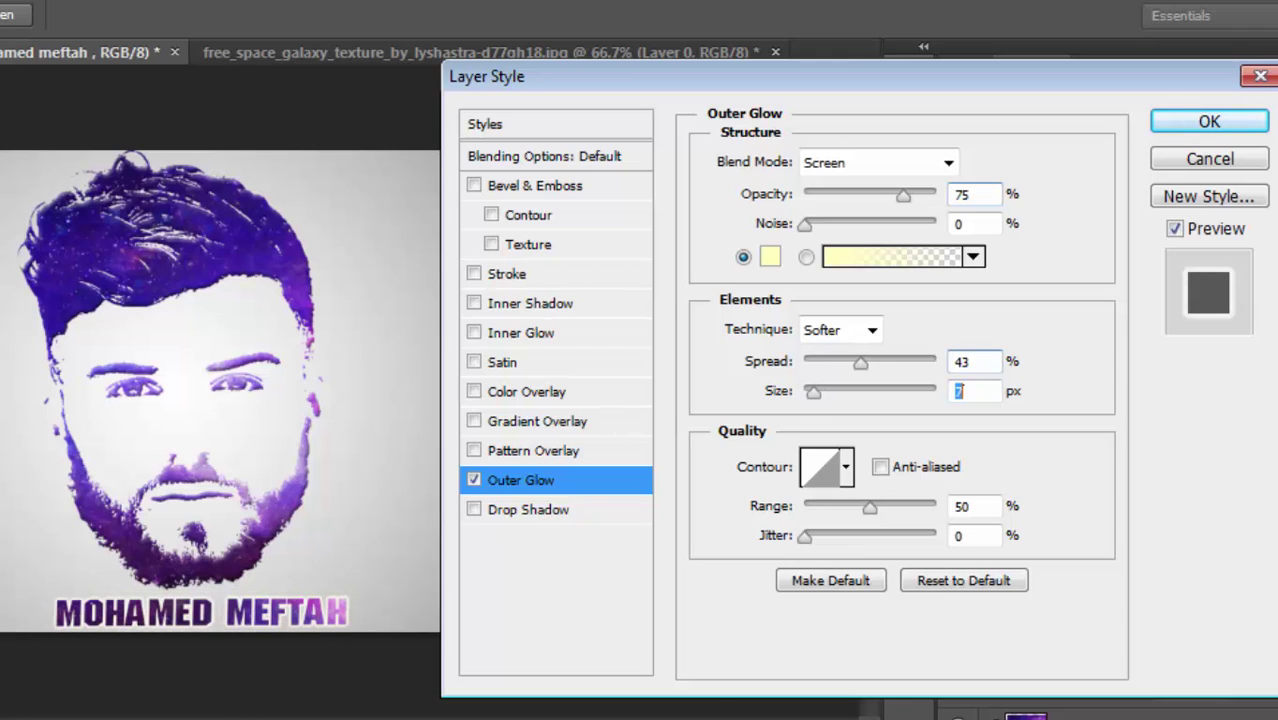
{"action": "key", "text": "Up"}
{"action": "key", "text": "Up"}
{"action": "key", "text": "Up"}
{"action": "key", "text": "Up"}
{"action": "key", "text": "Up"}
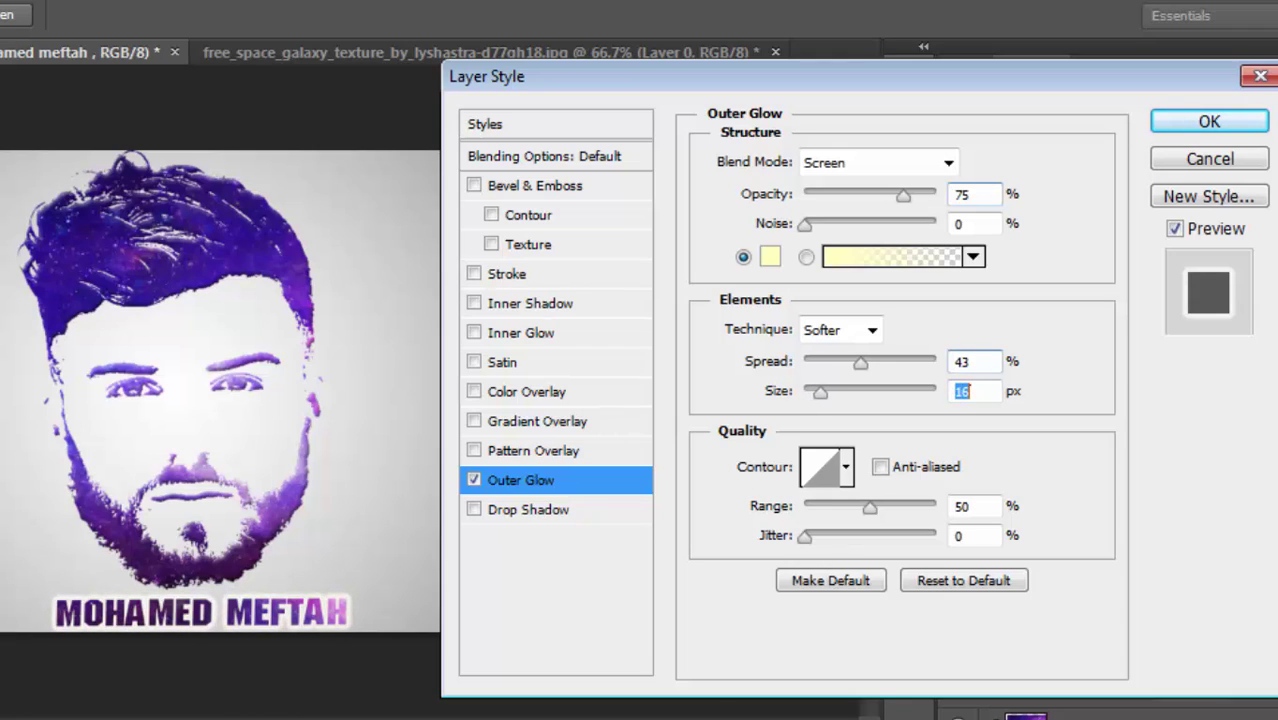
{"action": "key", "text": "Up"}
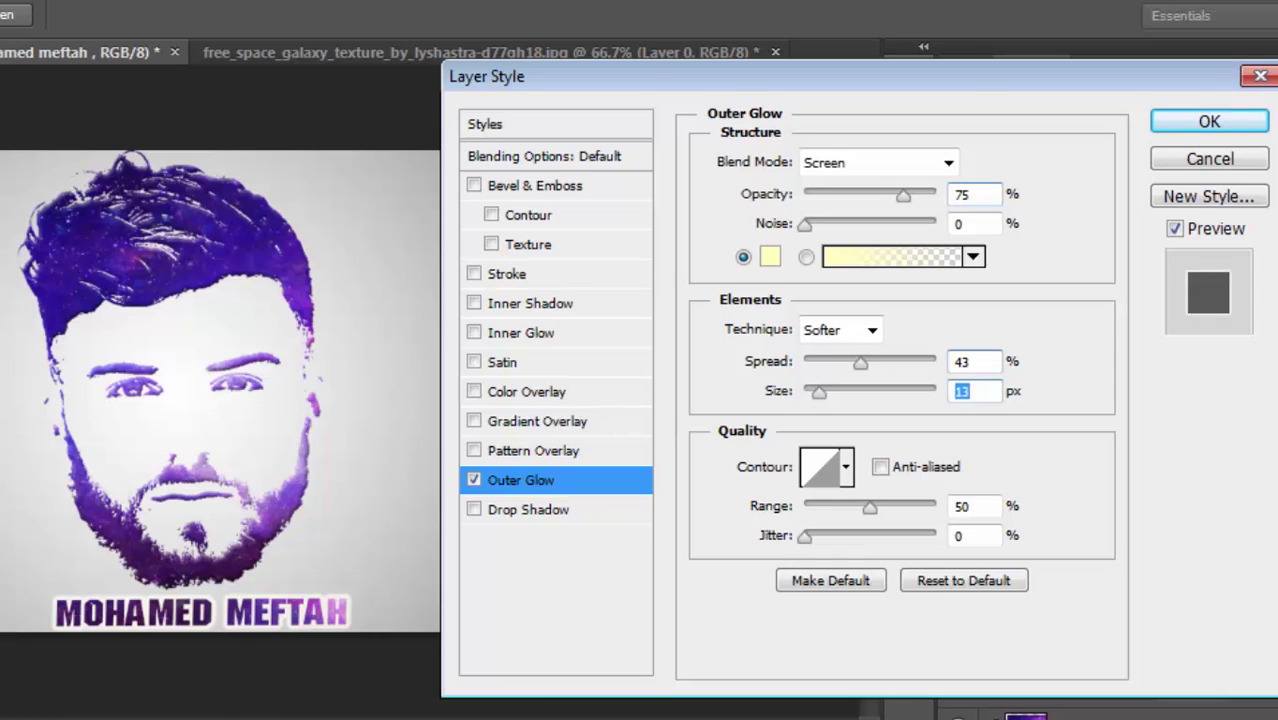
Add 3% noise to the glow, lower its opacity, and apply the style.
{"action": "left_click", "coordinate": [805, 224]}
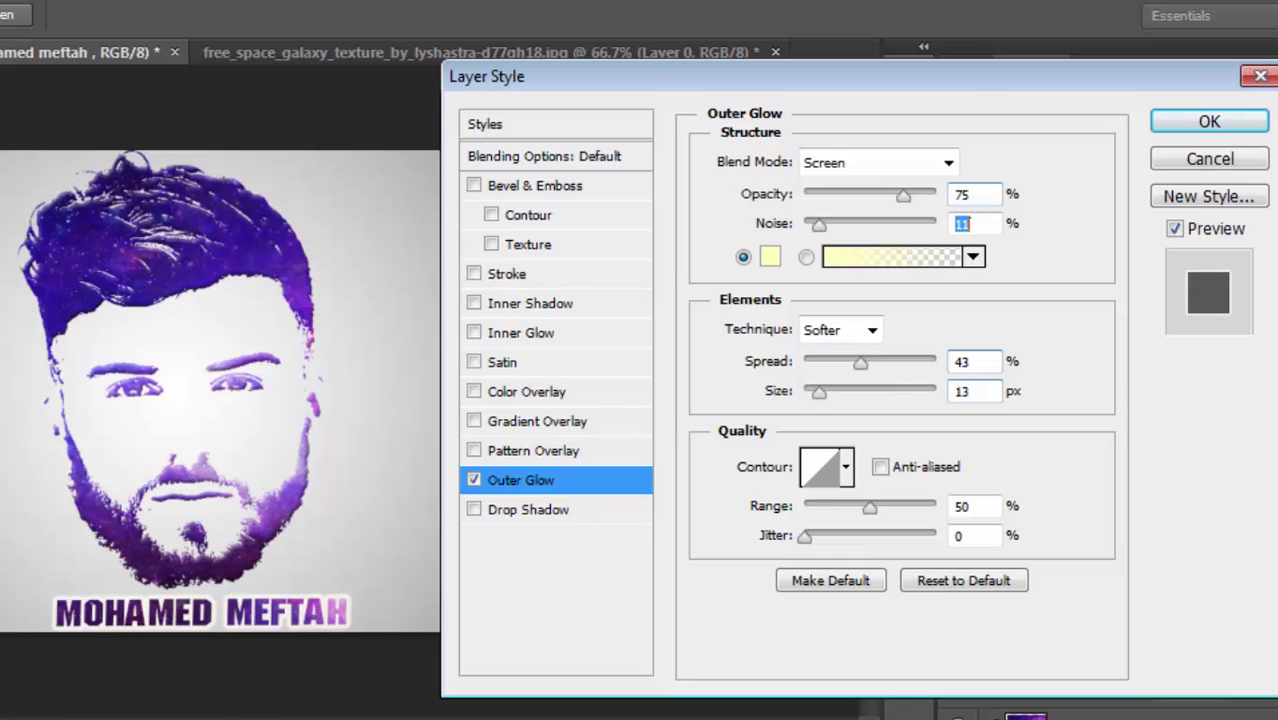
{"action": "key", "text": "Up"}
{"action": "key", "text": "Up"}
{"action": "key", "text": "Up"}
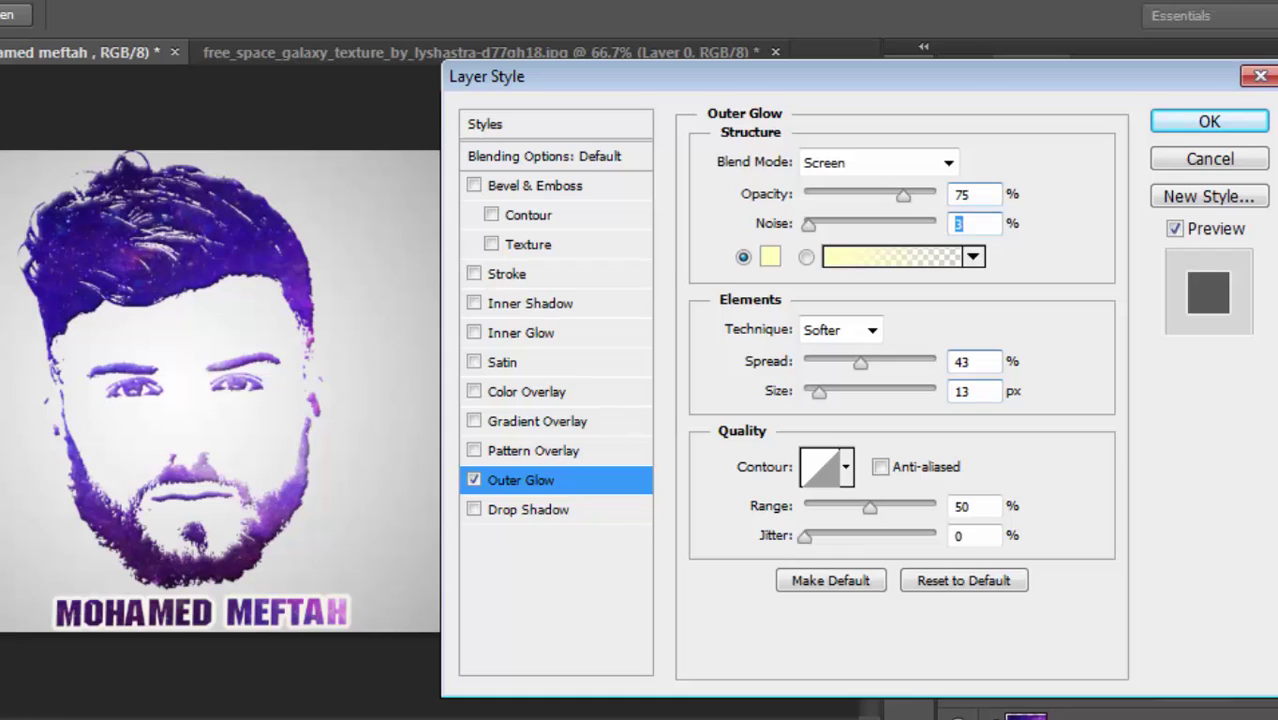
{"action": "key", "text": "shift+Tab"}
{"action": "key", "text": "Down"}
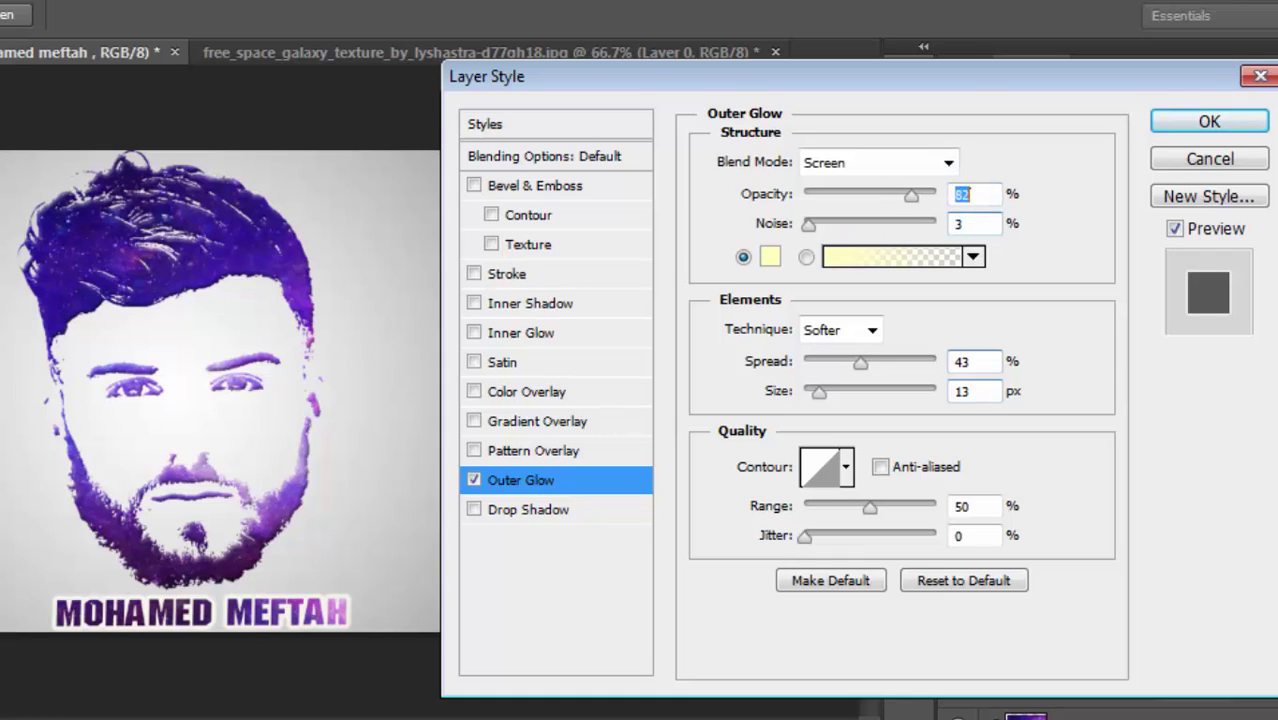
{"action": "key", "text": "Down"}
{"action": "key", "text": "Down"}
{"action": "key", "text": "Down"}
{"action": "key", "text": "Down"}
{"action": "key", "text": "Down"}
{"action": "key", "text": "Return"}
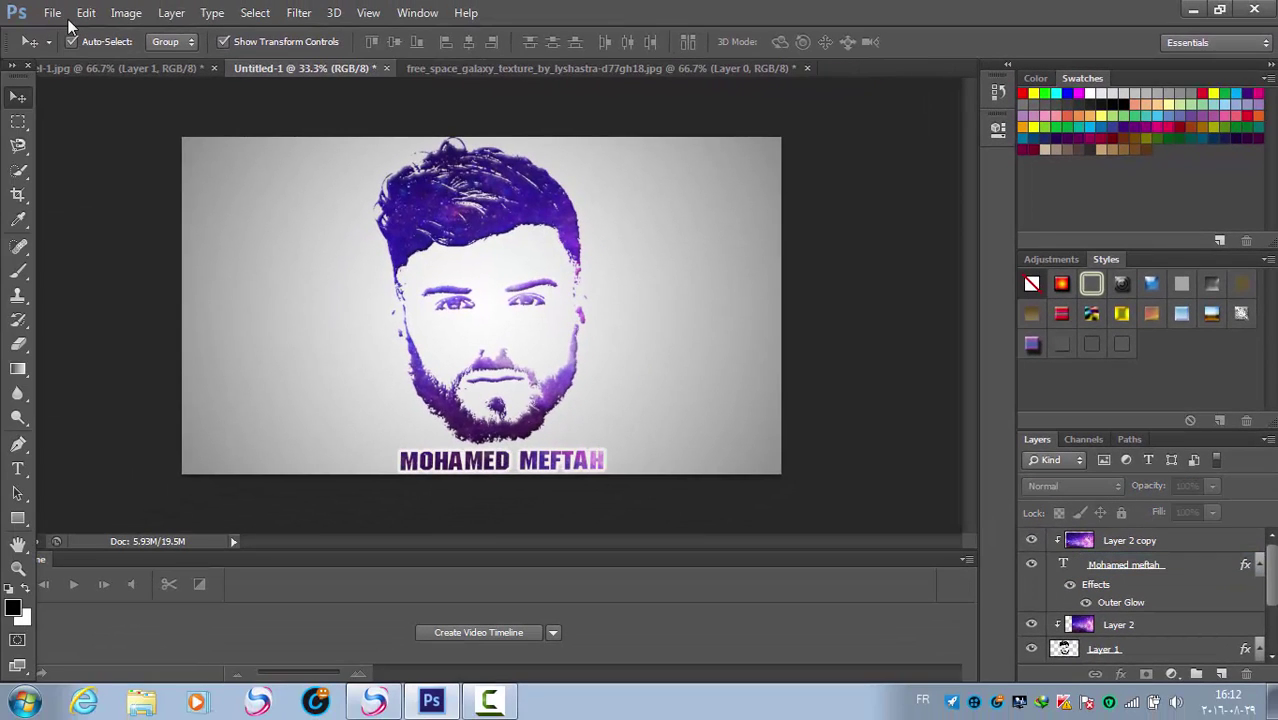